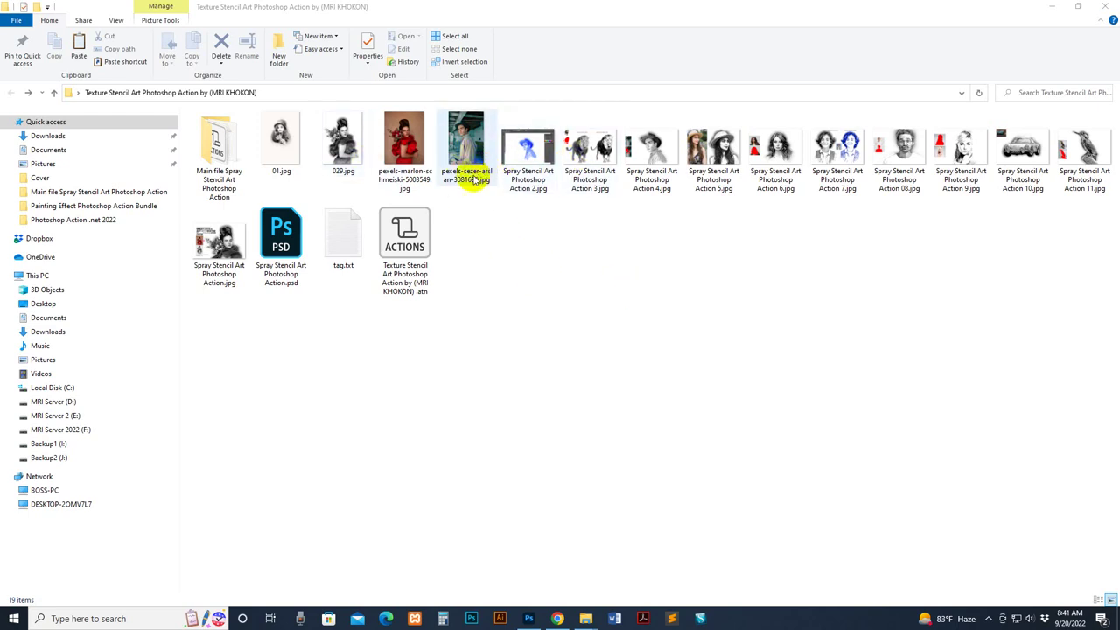
Open the sample images in the photo viewer and examine the stippled stencil effect of 029.jpg up close
double_click(292, 156)
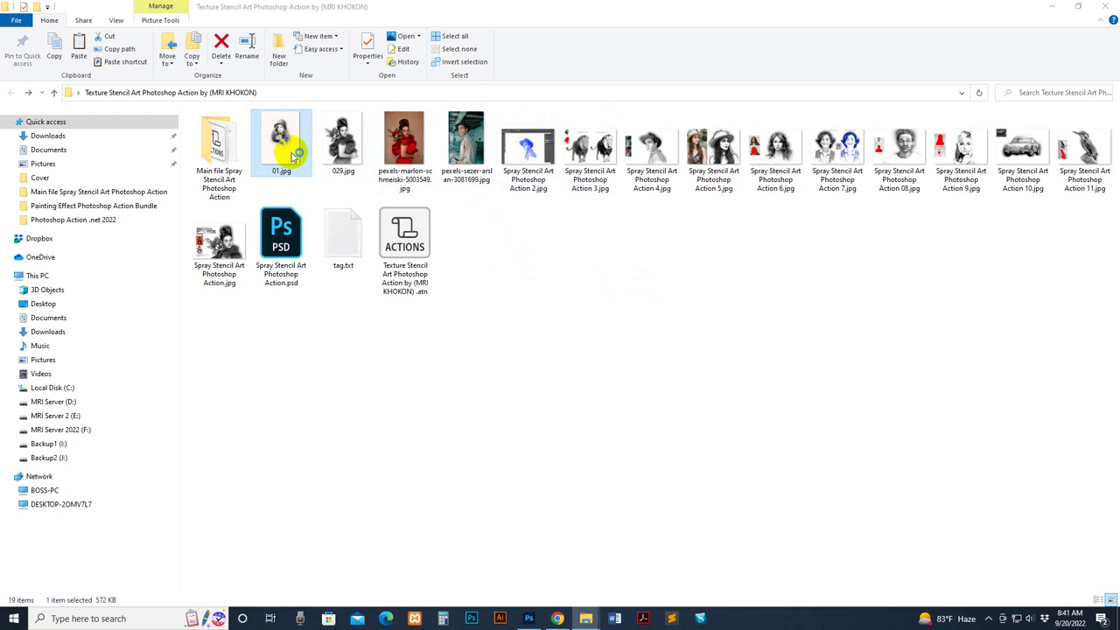
key("Right")
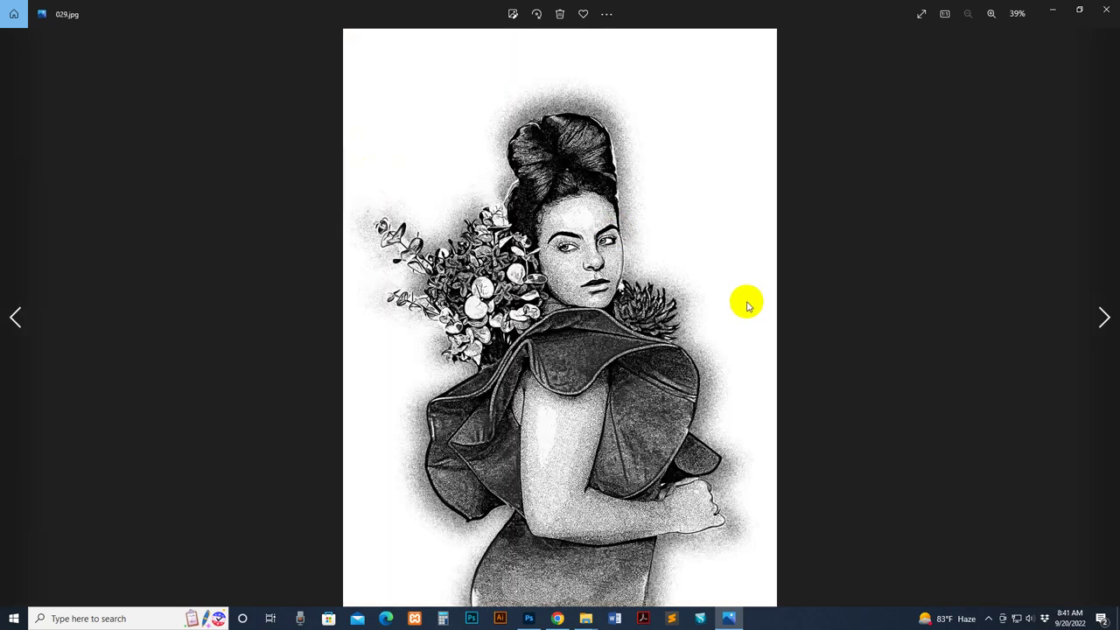
scroll(644, 270, "up", 2)
scroll(643, 270, "up", 4)
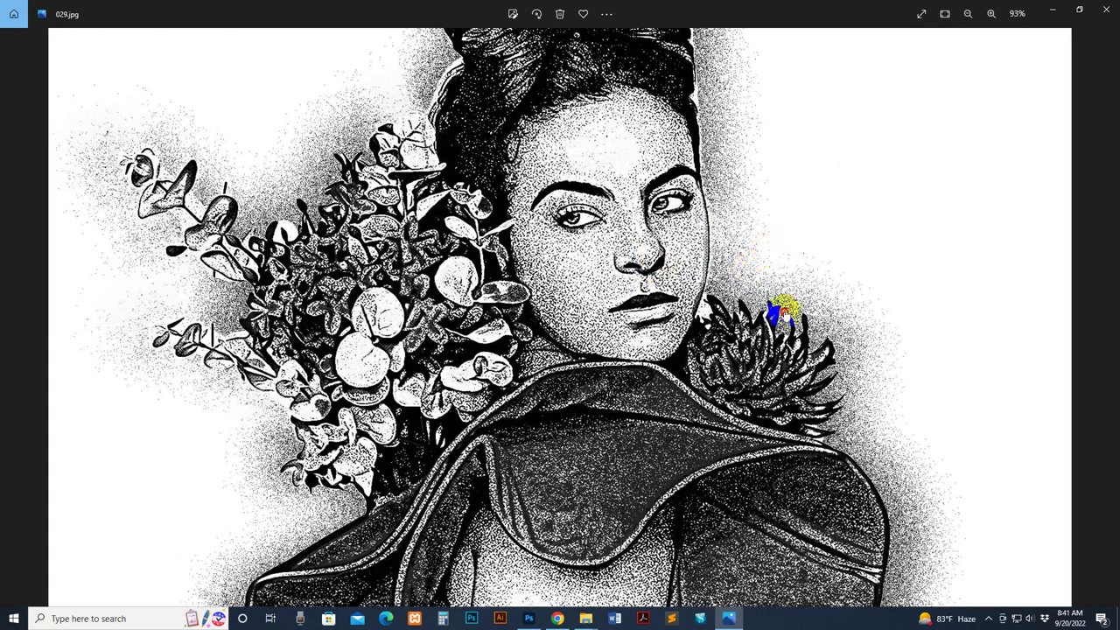
left_click_drag(780, 312, 798, 348)
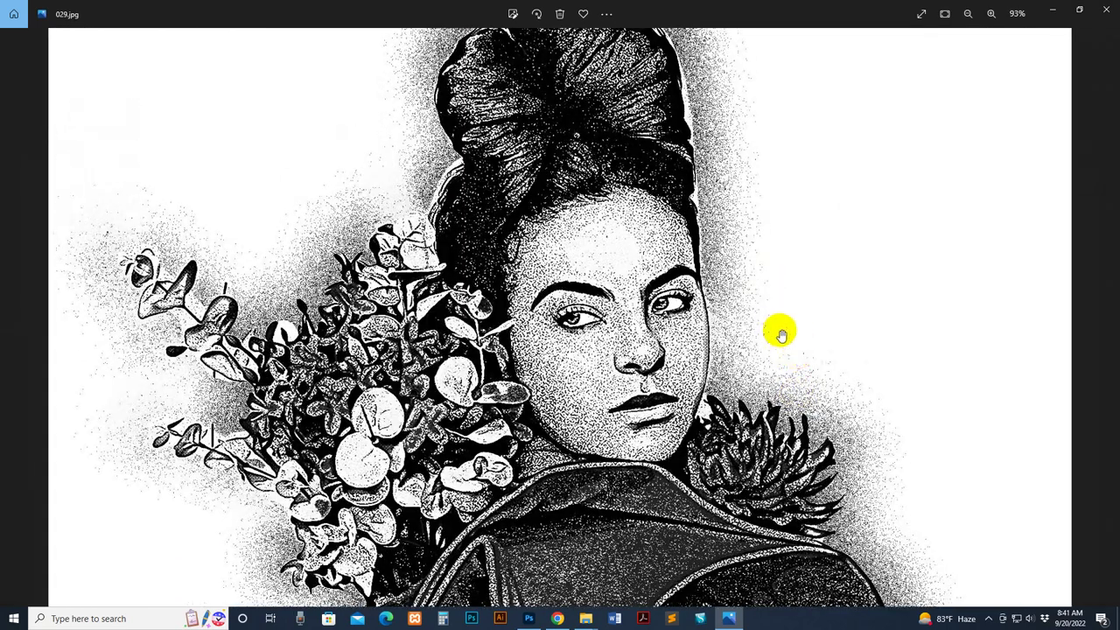
scroll(779, 333, "up", 2)
scroll(776, 333, "down", 5)
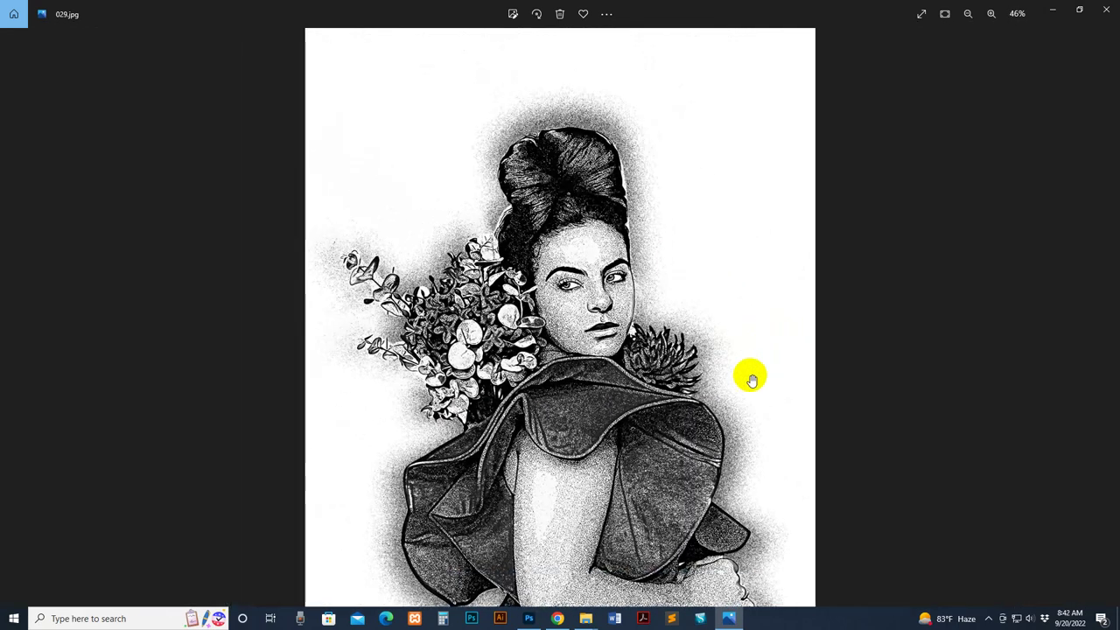
left_click_drag(751, 378, 757, 292)
scroll(757, 292, "down", 1)
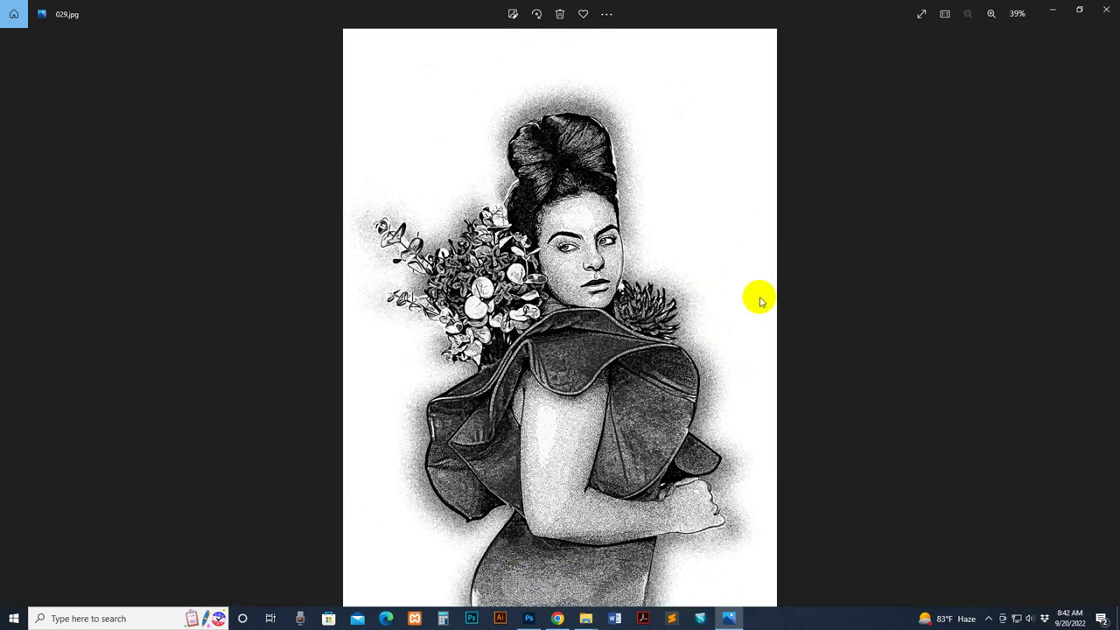
Compare 029.jpg with its original photo of the woman in red, and view the photo of the man in the hat
key("Right")
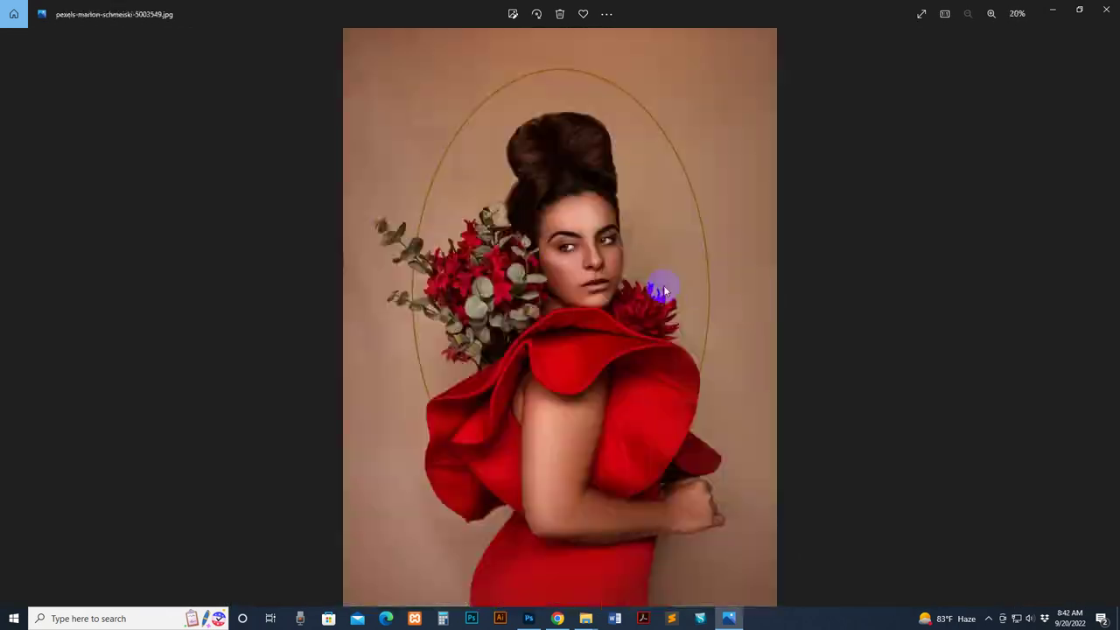
key("Left")
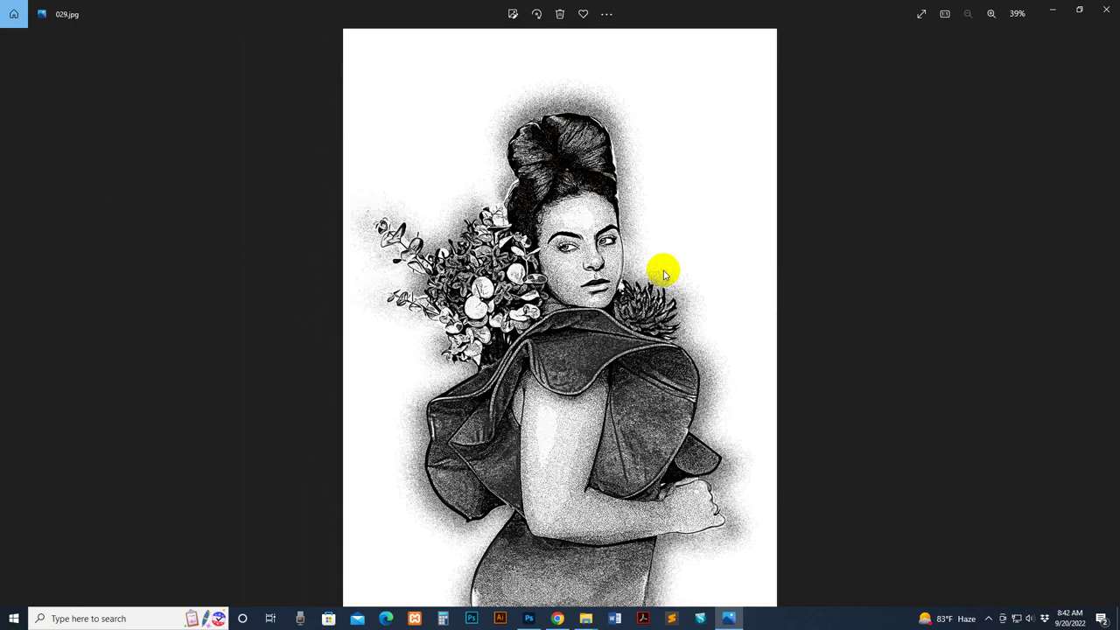
key("Right")
key("Right")
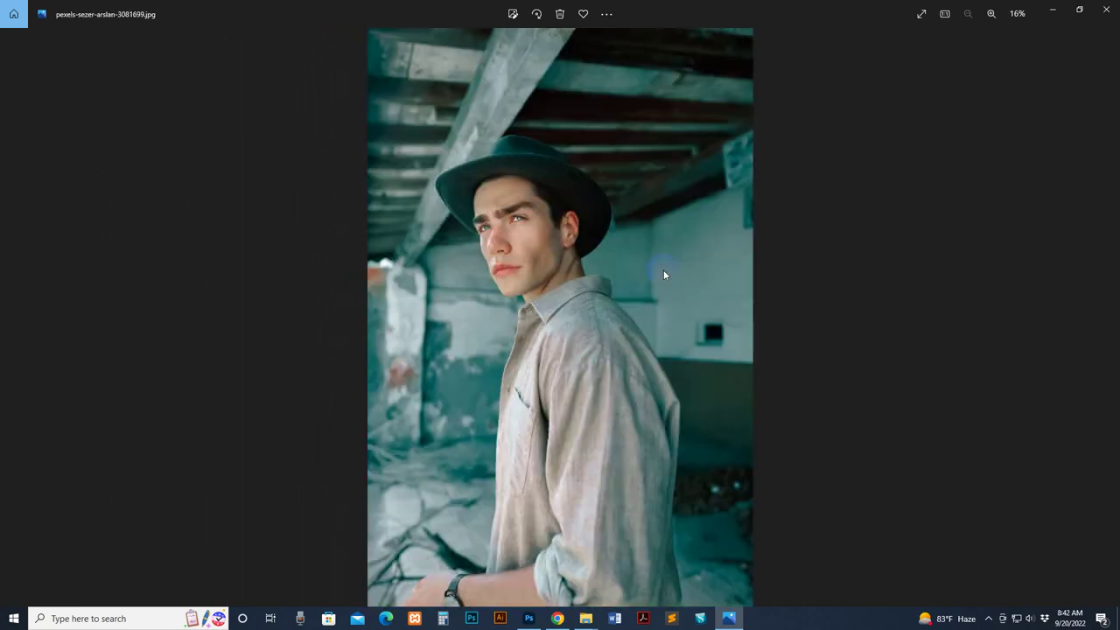
Browse the Spray Stencil Art Photoshop Action preview images 2 to 7, comparing the photo effect and vector tracing looks
key("Right")
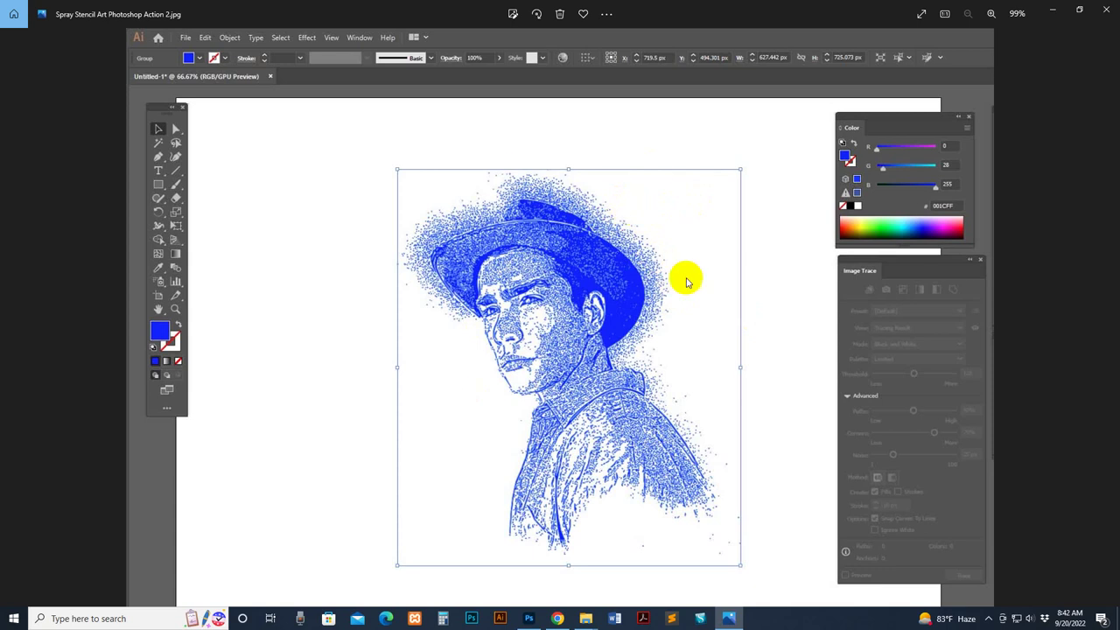
key("Right")
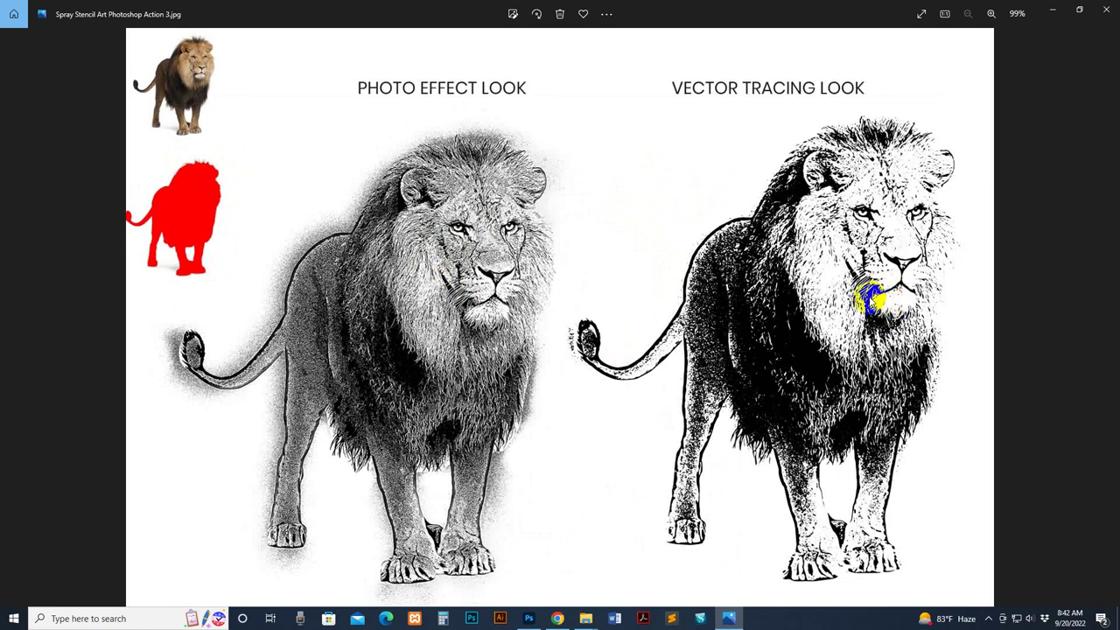
key("Right")
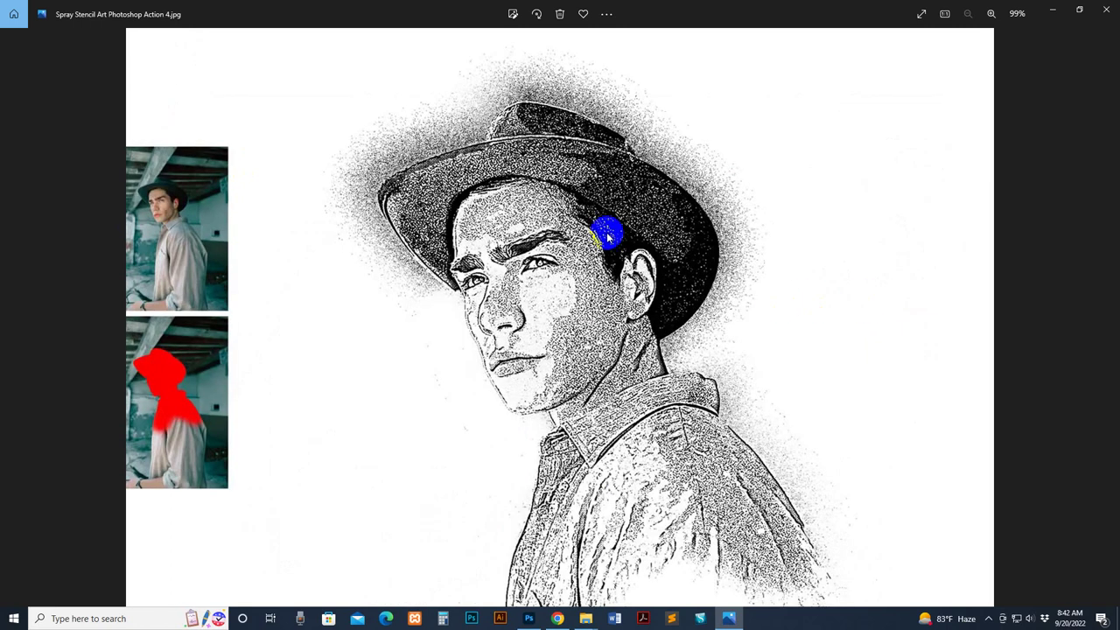
key("Right")
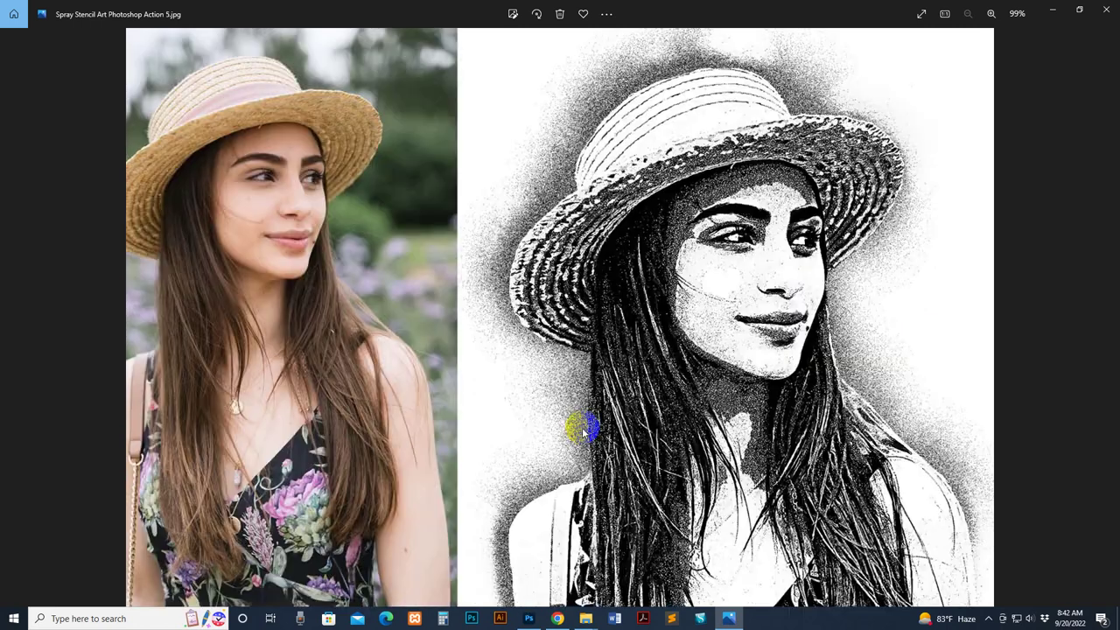
key("Right")
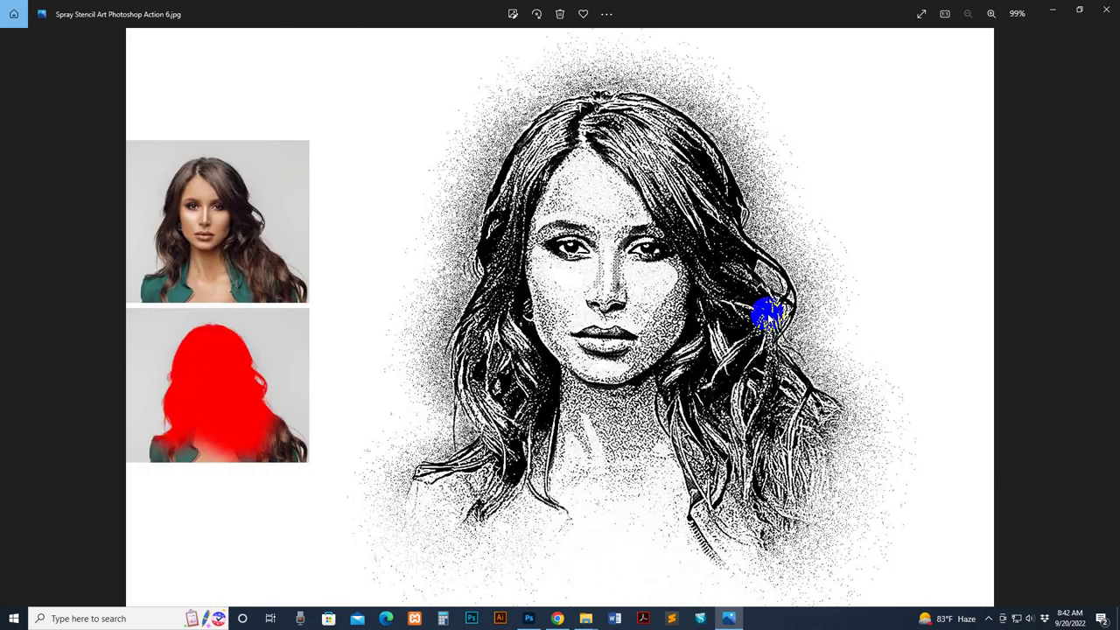
key("Left")
key("Left")
key("Right")
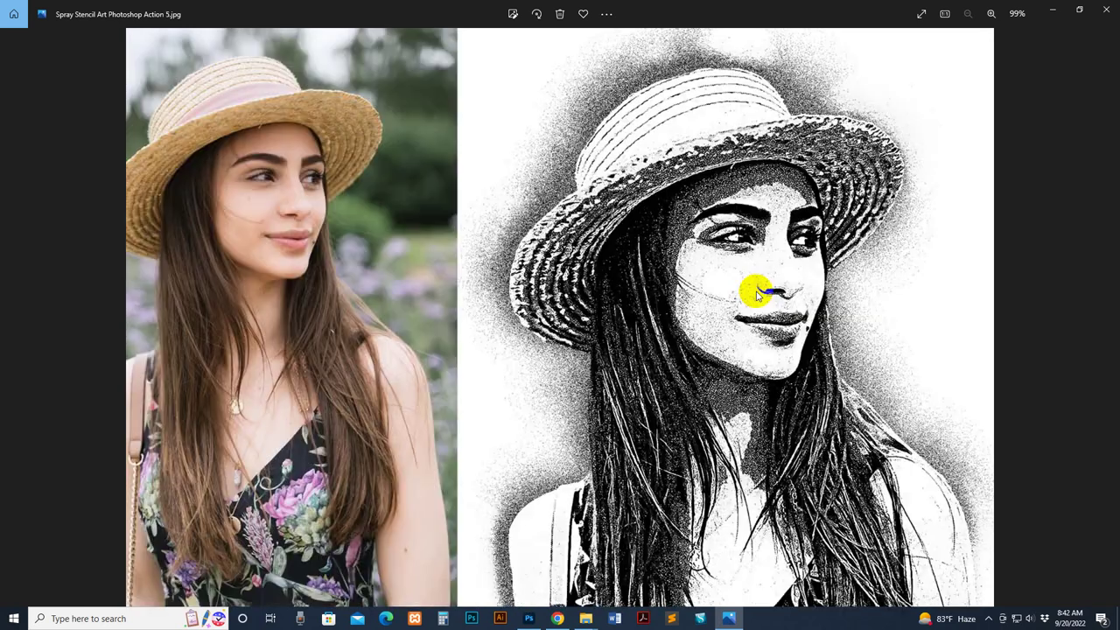
key("Right")
key("Right")
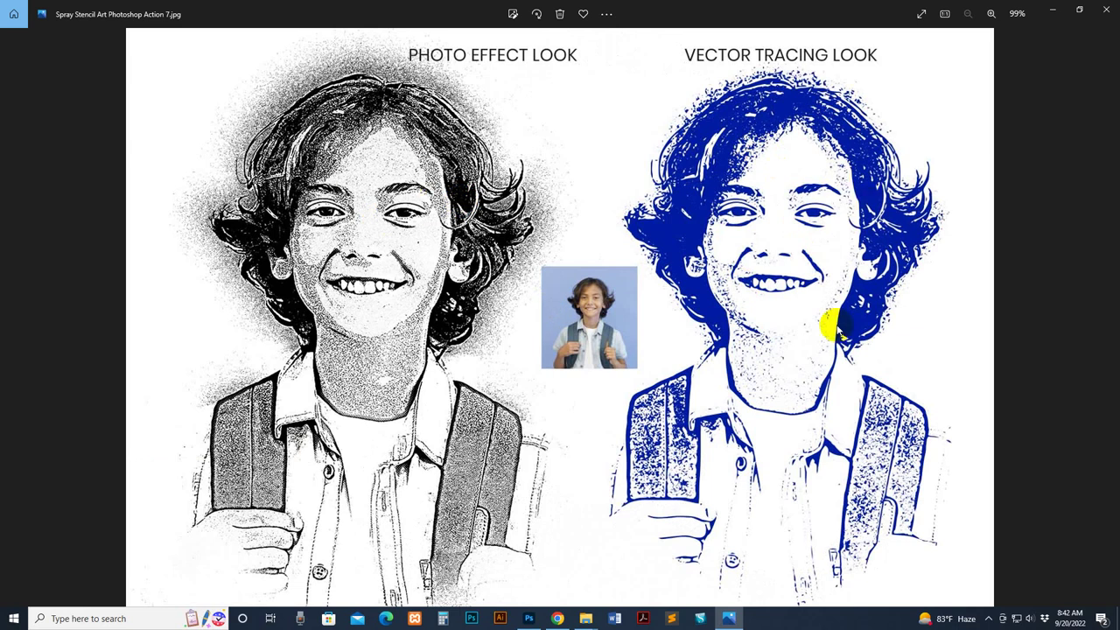
View the remaining Spray Stencil Art Photoshop Action preview images from 08 onward and close the photo viewer
left_click(842, 264)
key("Right")
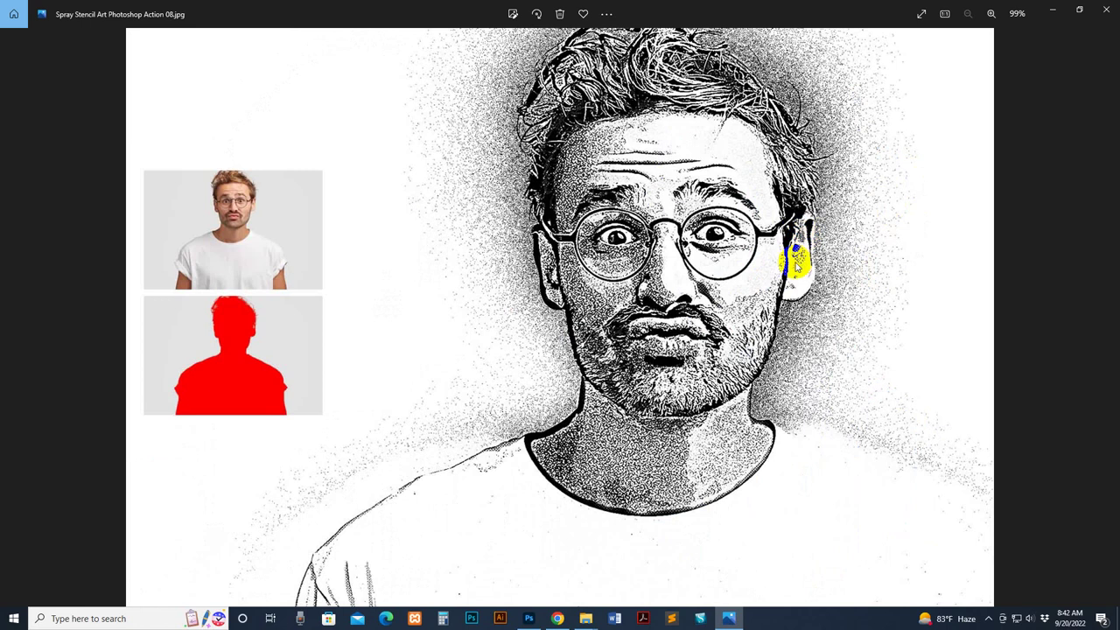
key("Right")
key("Right")
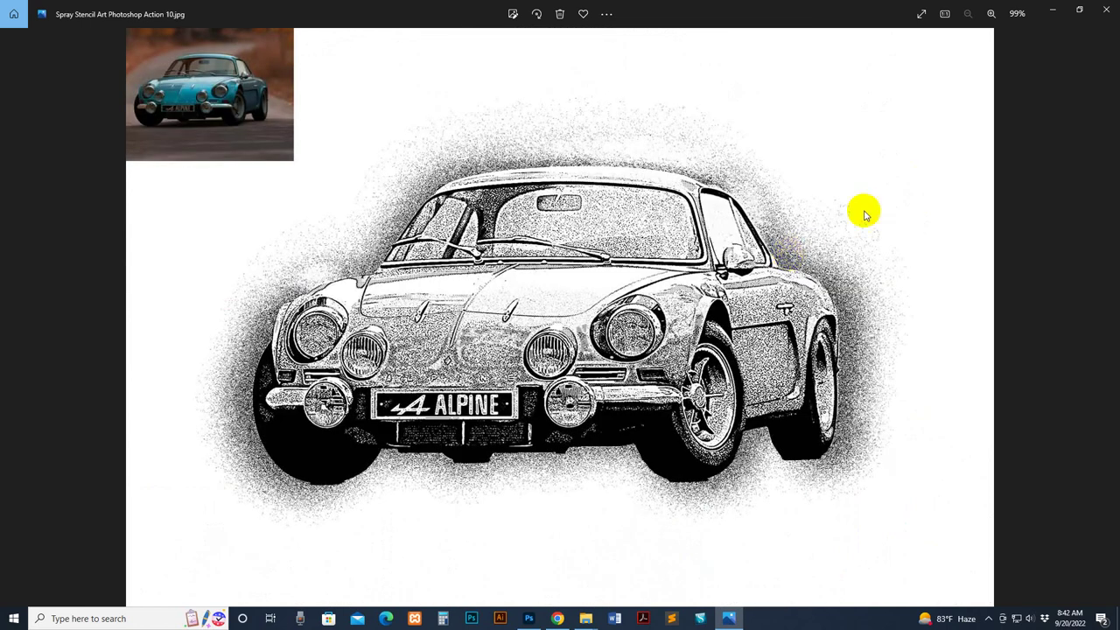
key("Right")
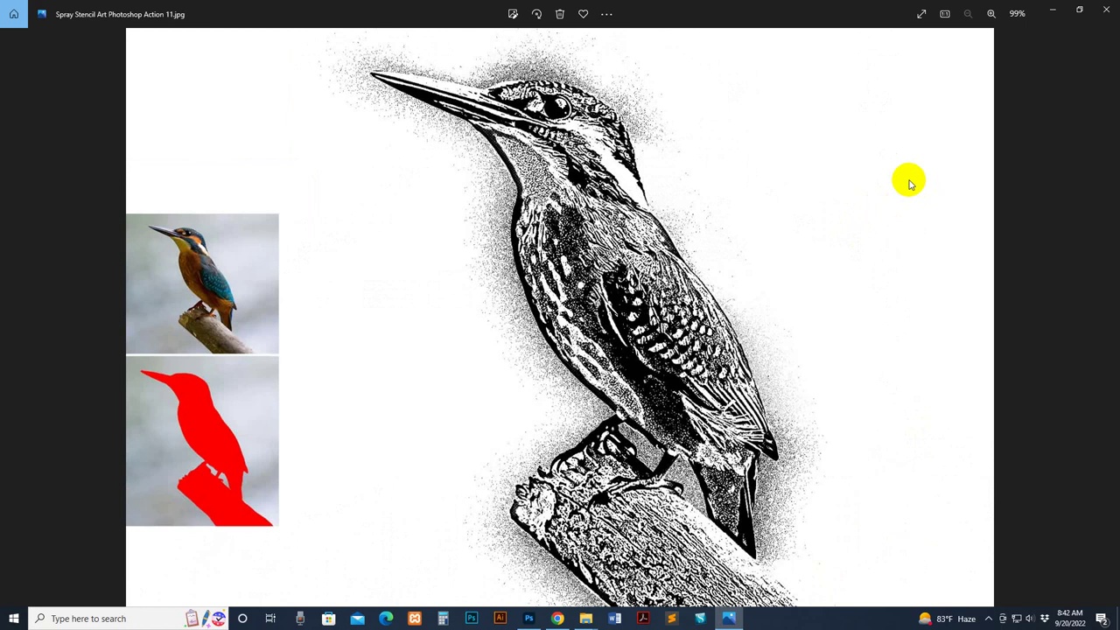
key("Right")
left_click(1105, 9)
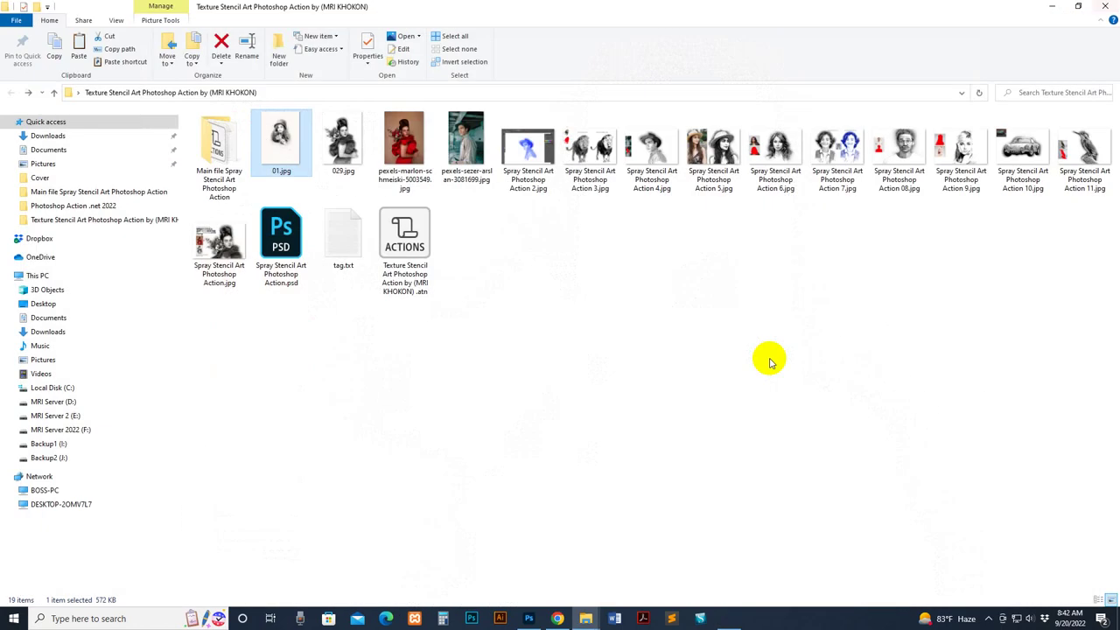
Open the help file in the Main file Spray Stencil Art Photoshop Action folder, read its usage instructions and close it
double_click(219, 144)
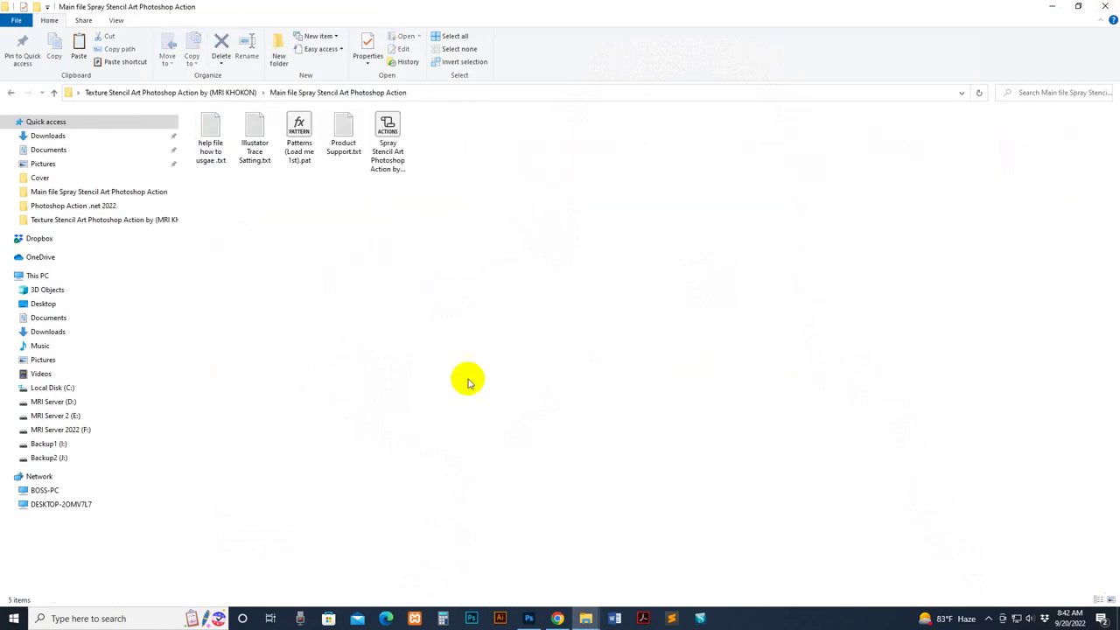
double_click(210, 133)
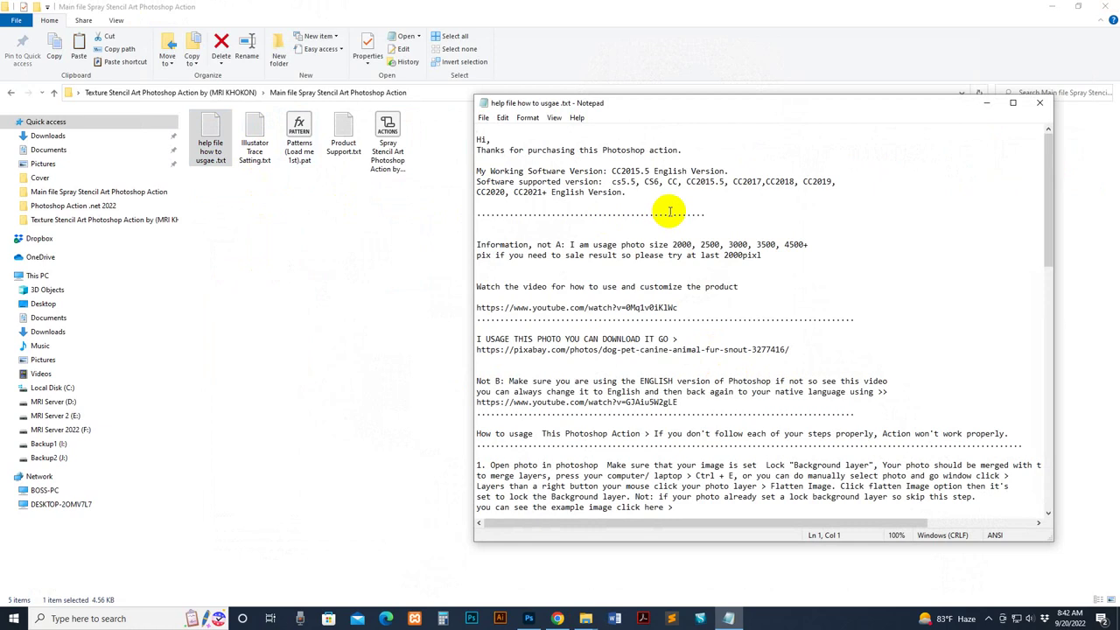
left_click_drag(669, 211, 677, 255)
scroll(673, 358, "down", 15)
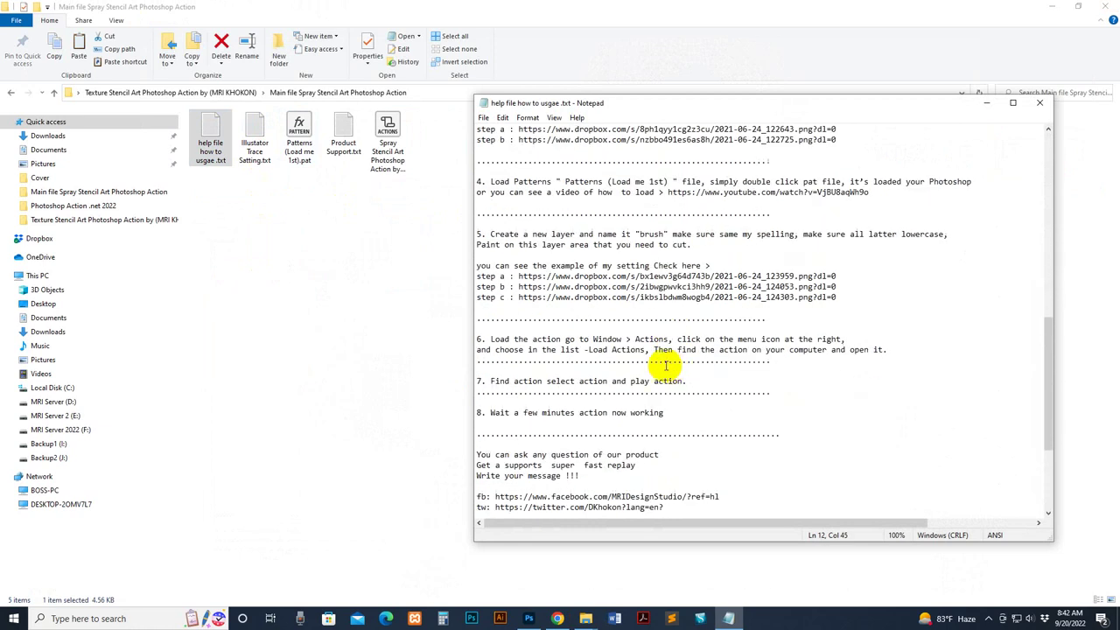
scroll(665, 366, "down", 6)
scroll(673, 350, "up", 8)
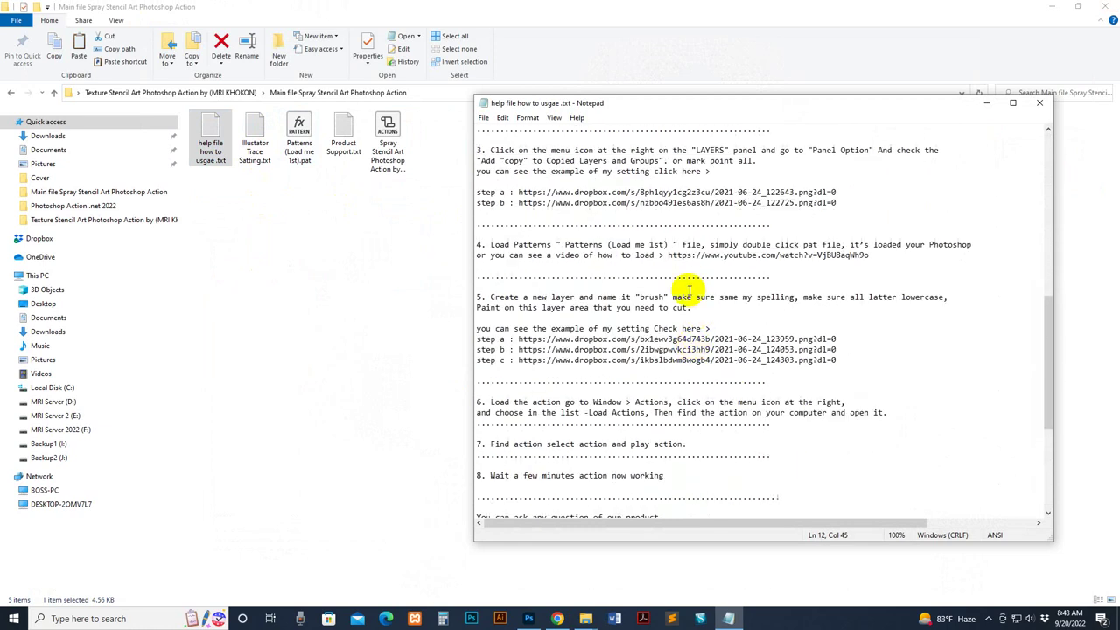
left_click_drag(562, 245, 678, 246)
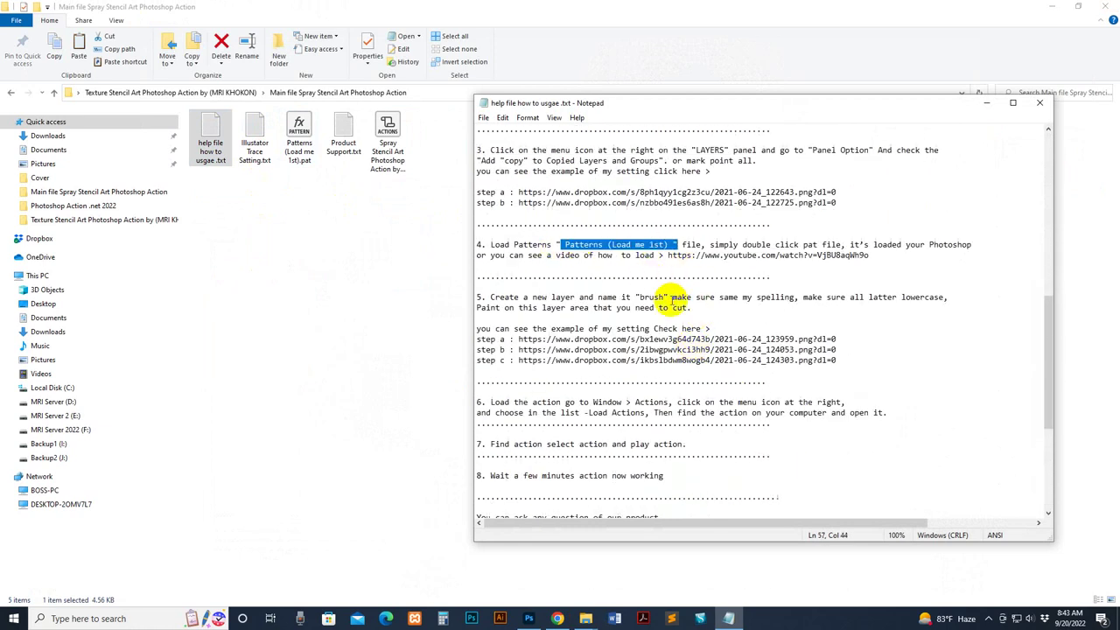
left_click(664, 317)
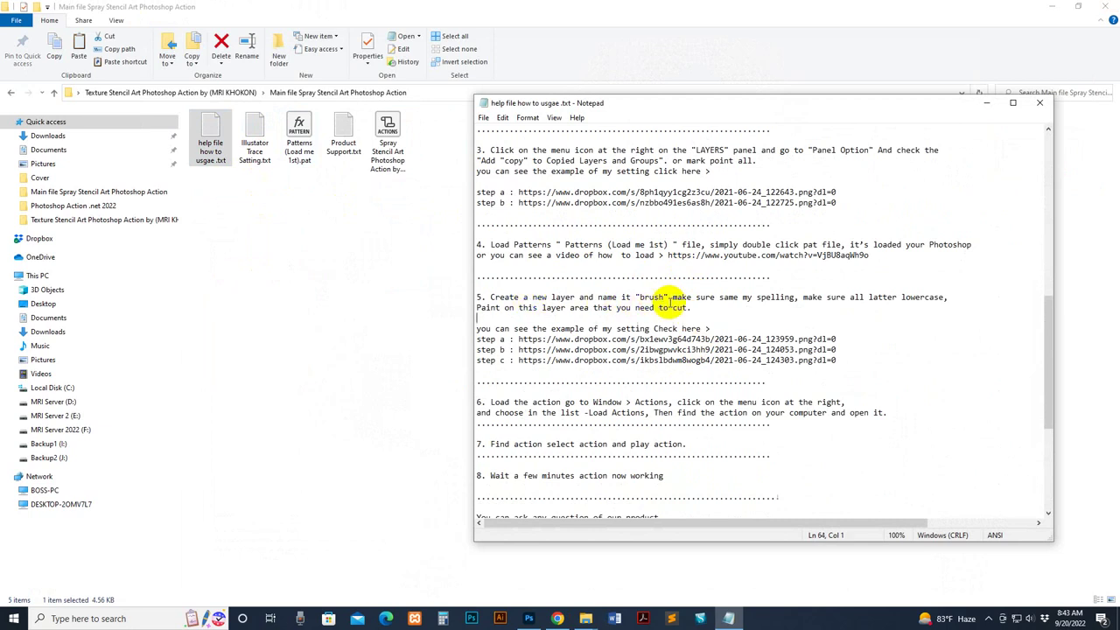
left_click(1039, 103)
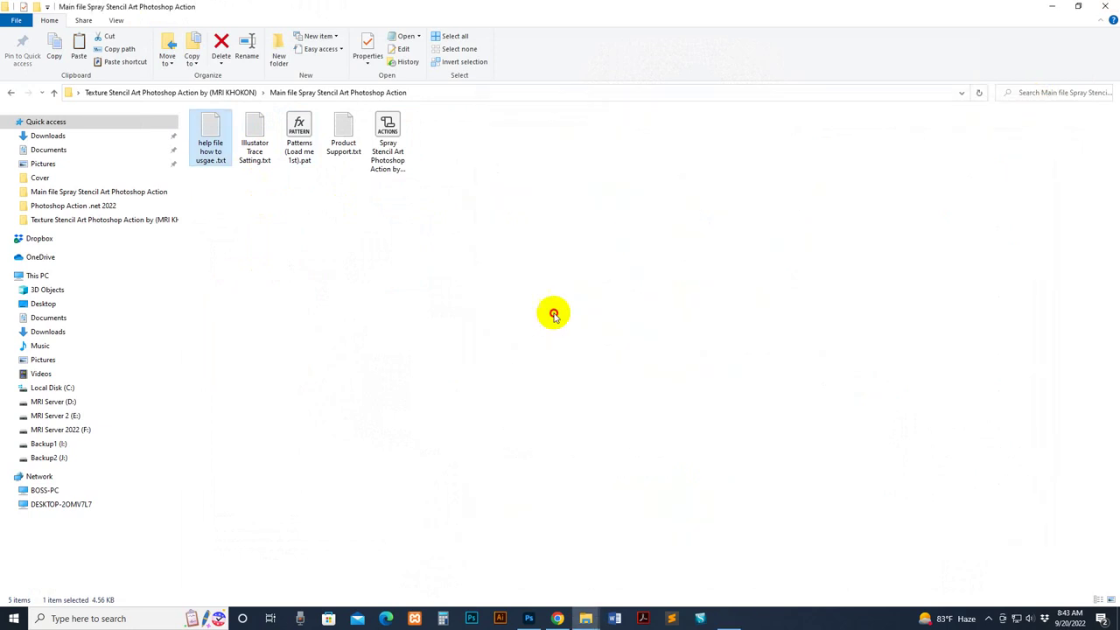
Open Illustator Trace Satting.txt to view the Illustrator trace setting values, and close it
left_click(257, 147)
double_click(254, 148)
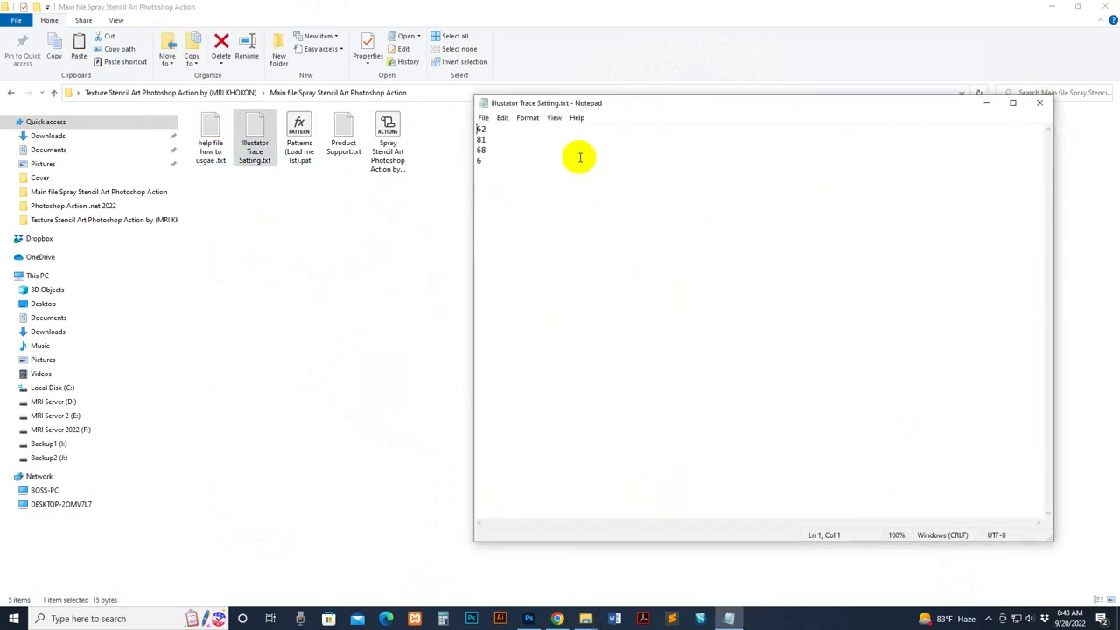
left_click(1039, 102)
Look over the Product Support.txt, pattern and Spray Stencil Art action files in the folder
left_click(353, 132)
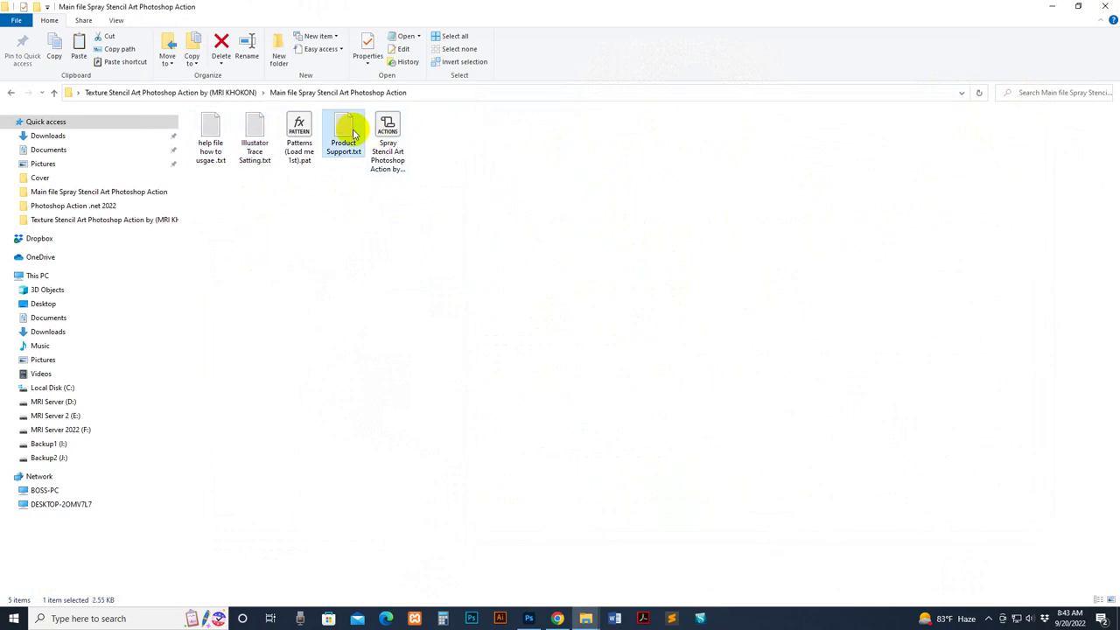
left_click(297, 144)
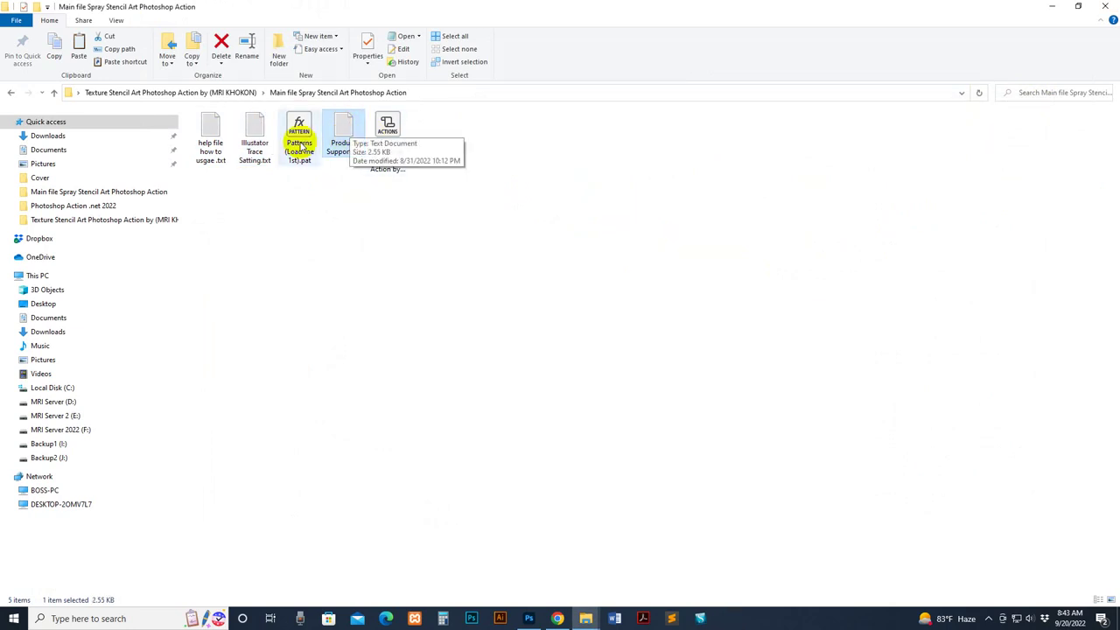
left_click(390, 138)
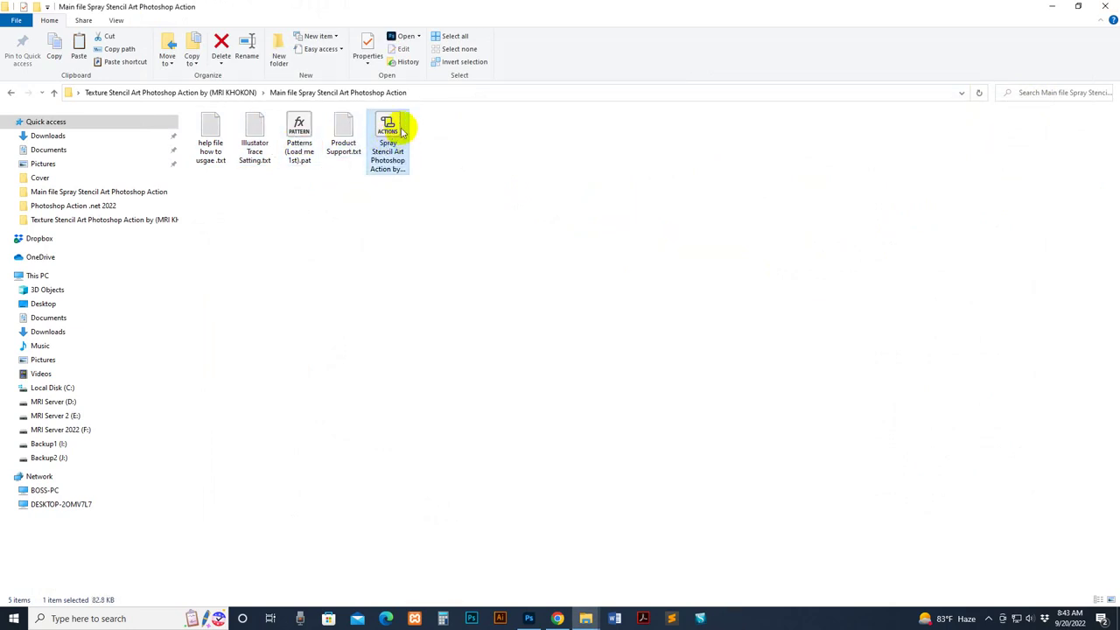
Select the Patterns (Load me 1st).pat file, view the Photoshop workspace briefly and return to the folder
left_click(297, 132)
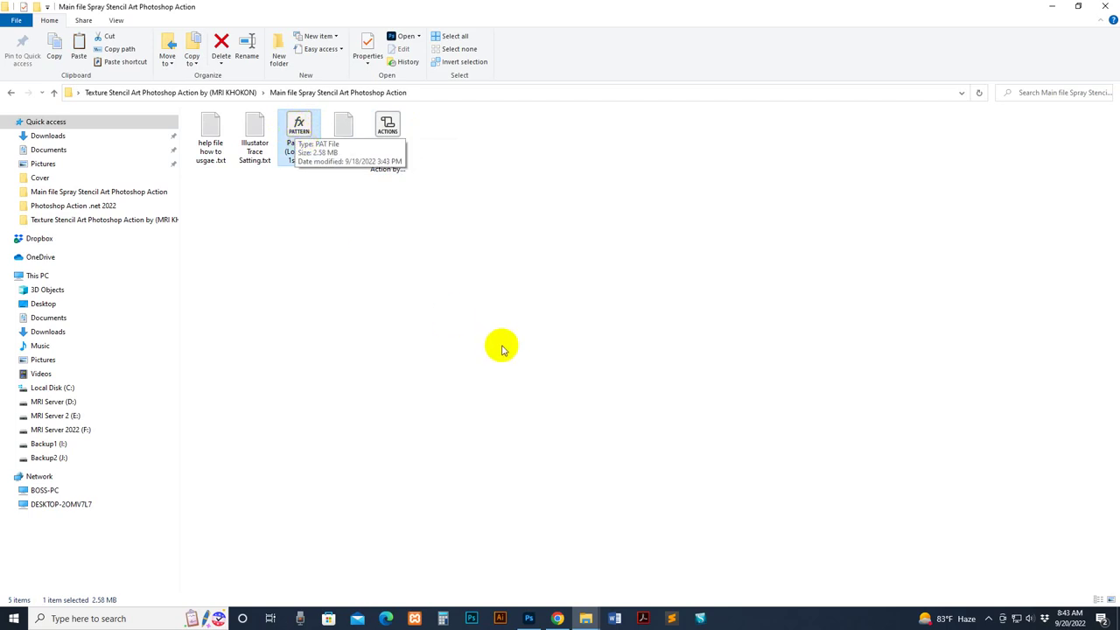
left_click(551, 435)
left_click(297, 133)
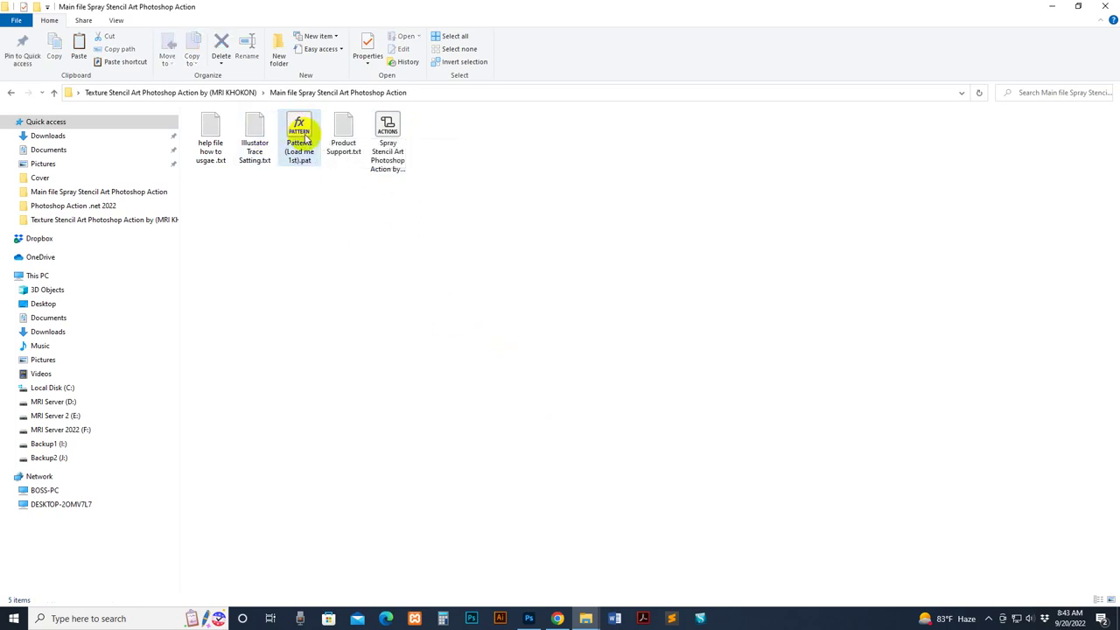
left_click(528, 618)
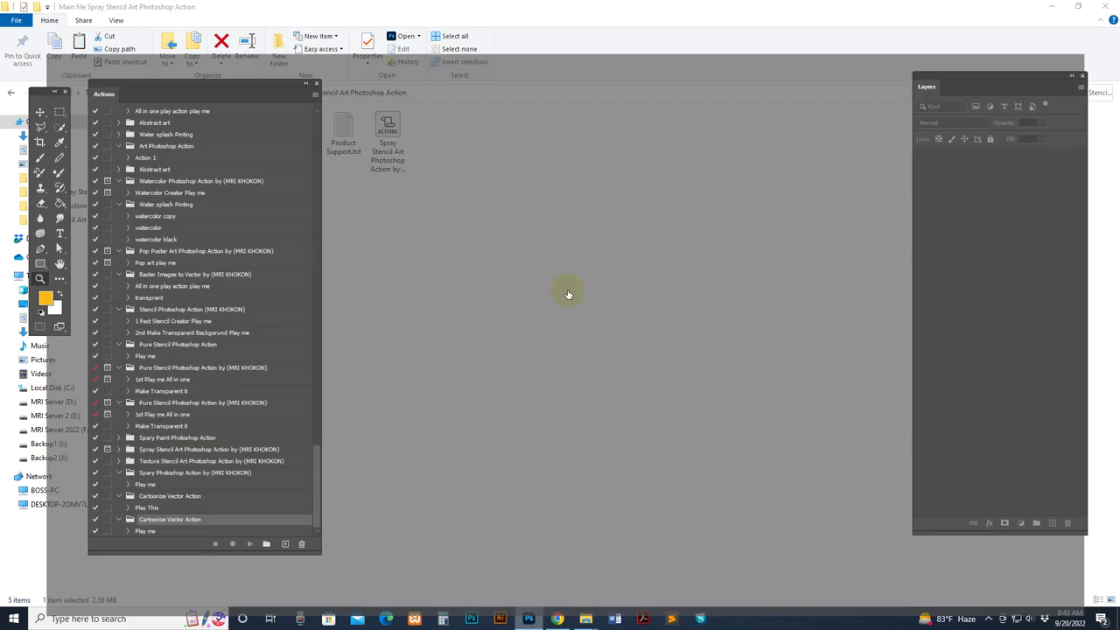
left_click(1062, 6)
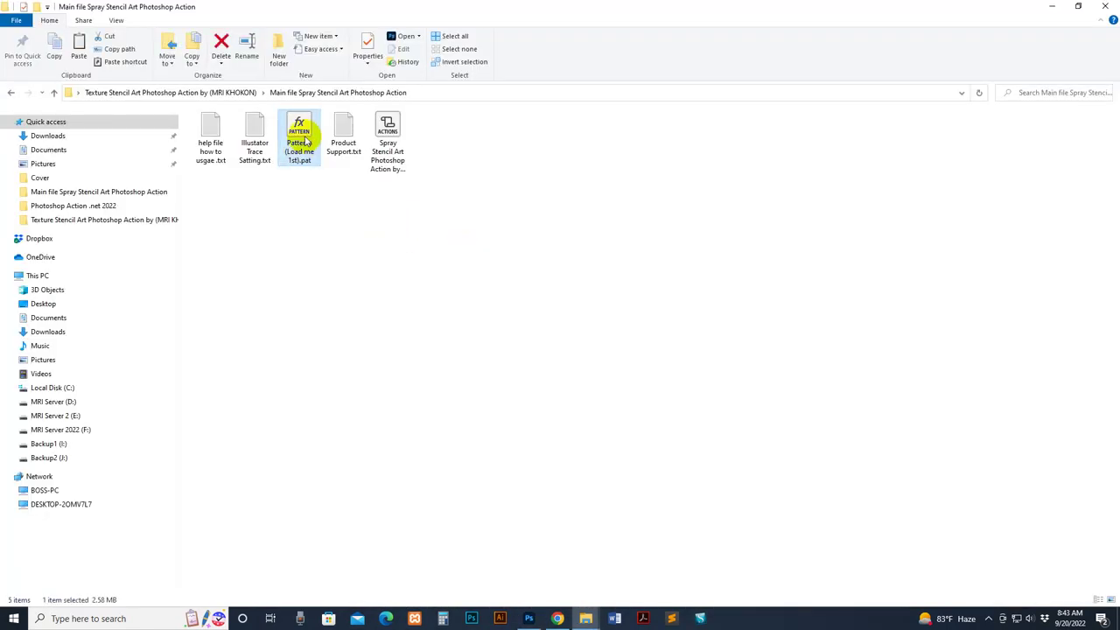
Switch to Photoshop and import Patterns (Load me 1st).pat from the Main file Spray Stencil Art Photoshop Action folder, closing the Patterns panel when done
left_click(528, 618)
left_click(253, 7)
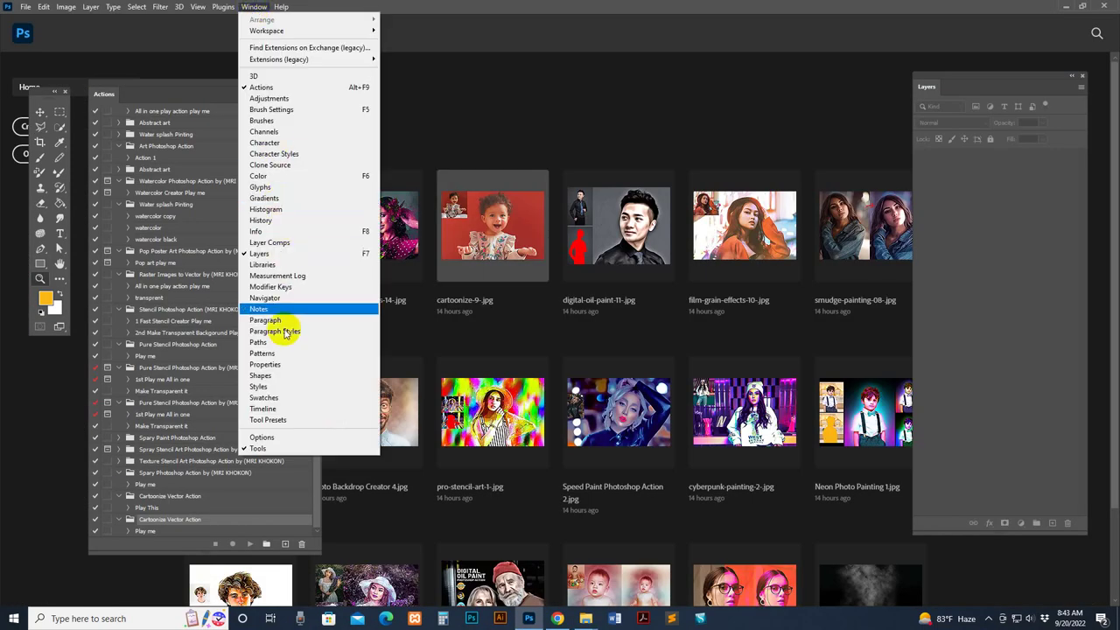
left_click(276, 357)
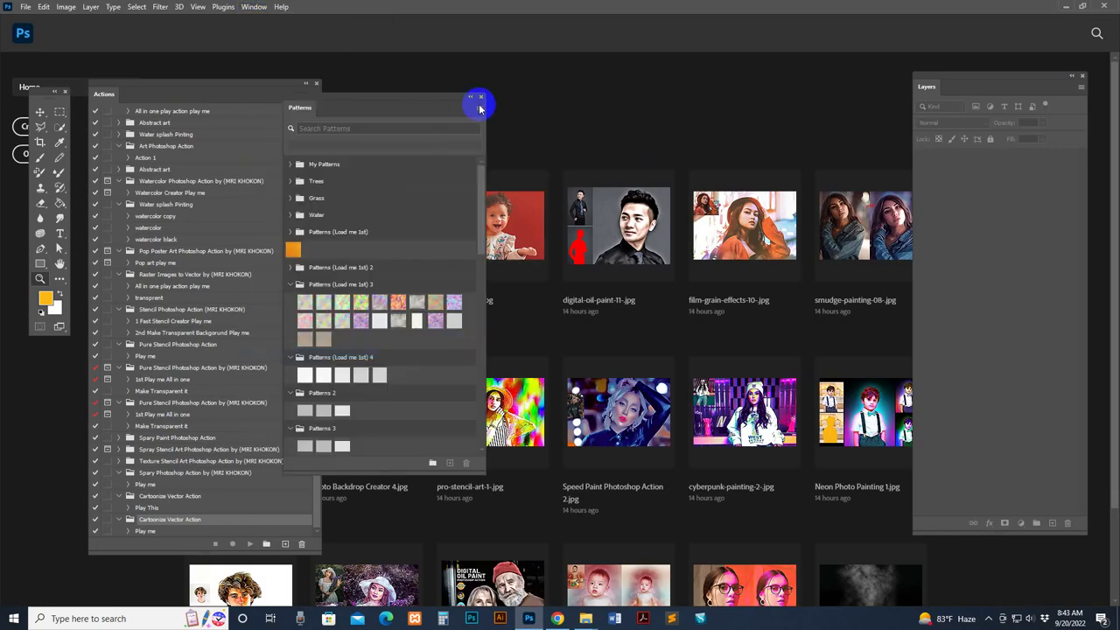
left_click(479, 108)
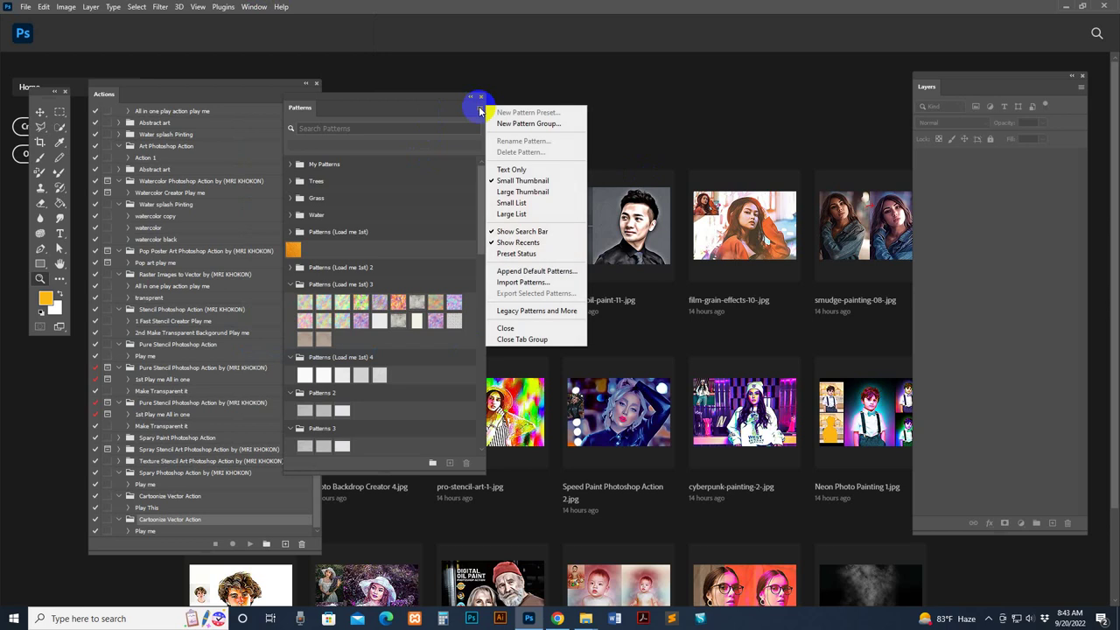
left_click(544, 282)
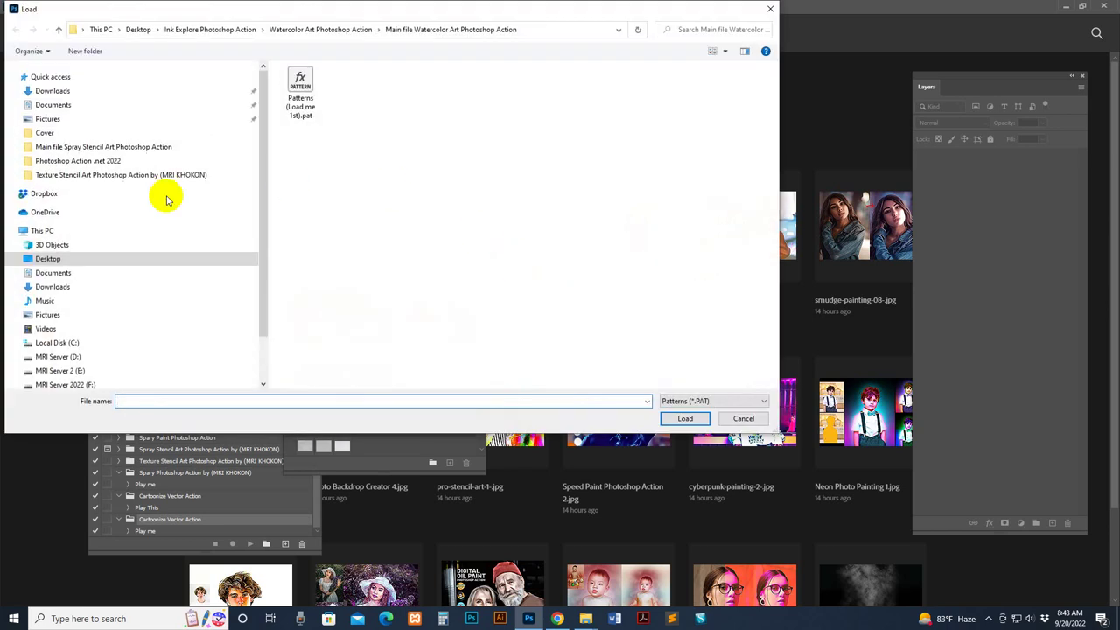
left_click(55, 179)
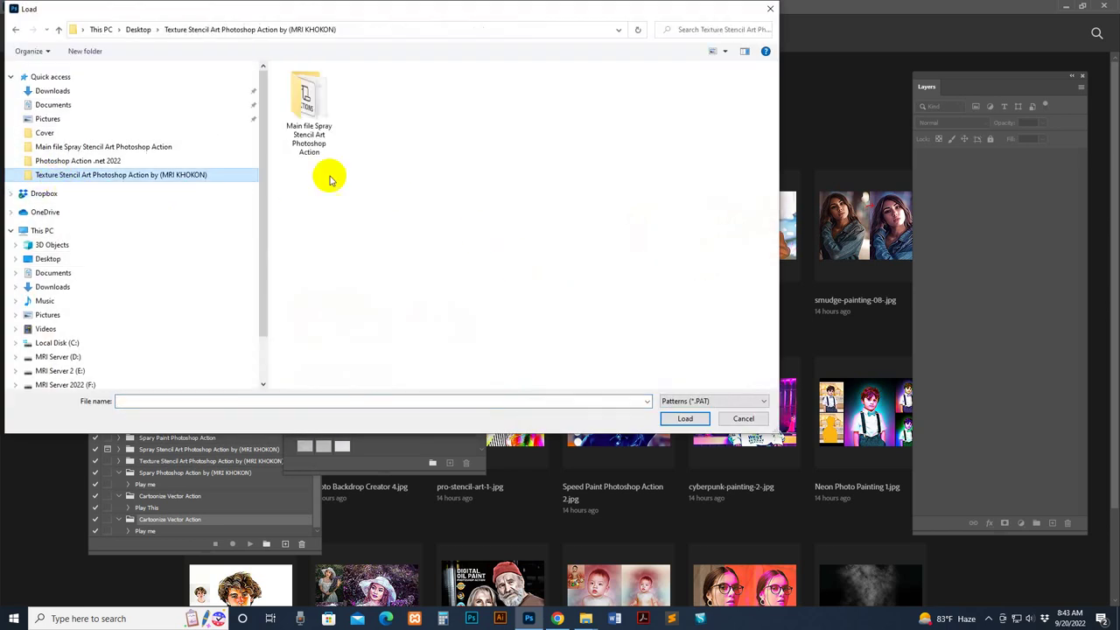
double_click(319, 101)
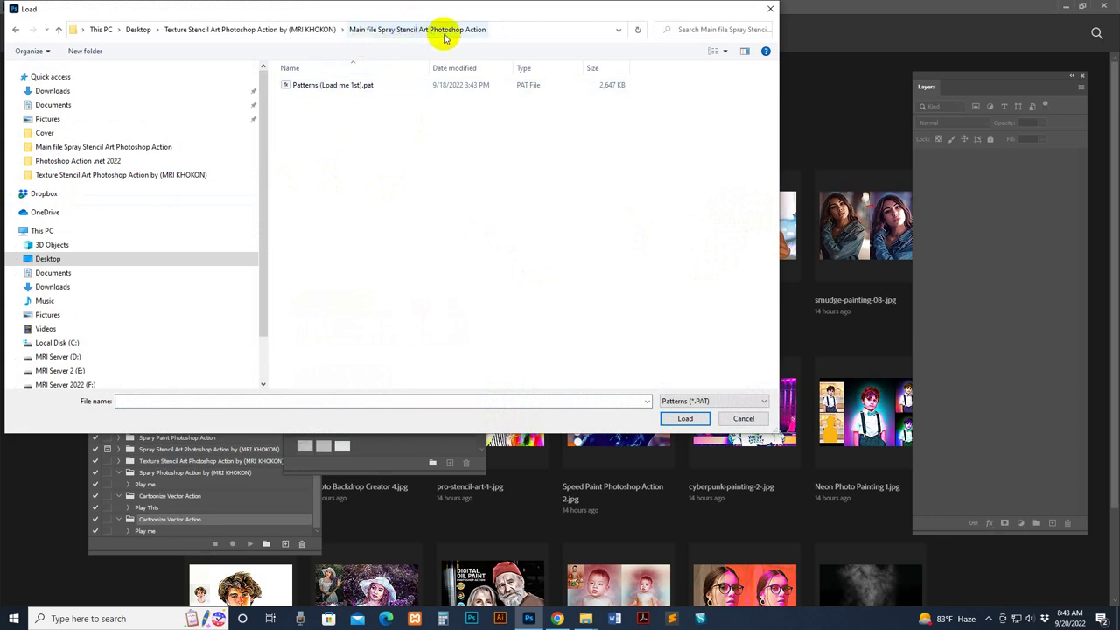
left_click(307, 84)
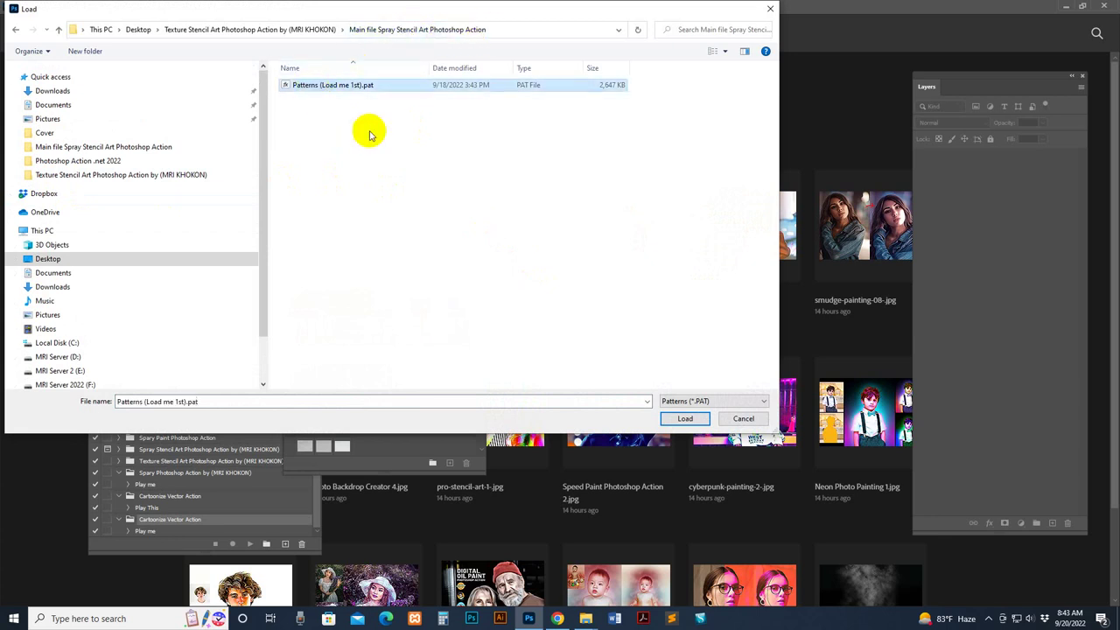
left_click(698, 423)
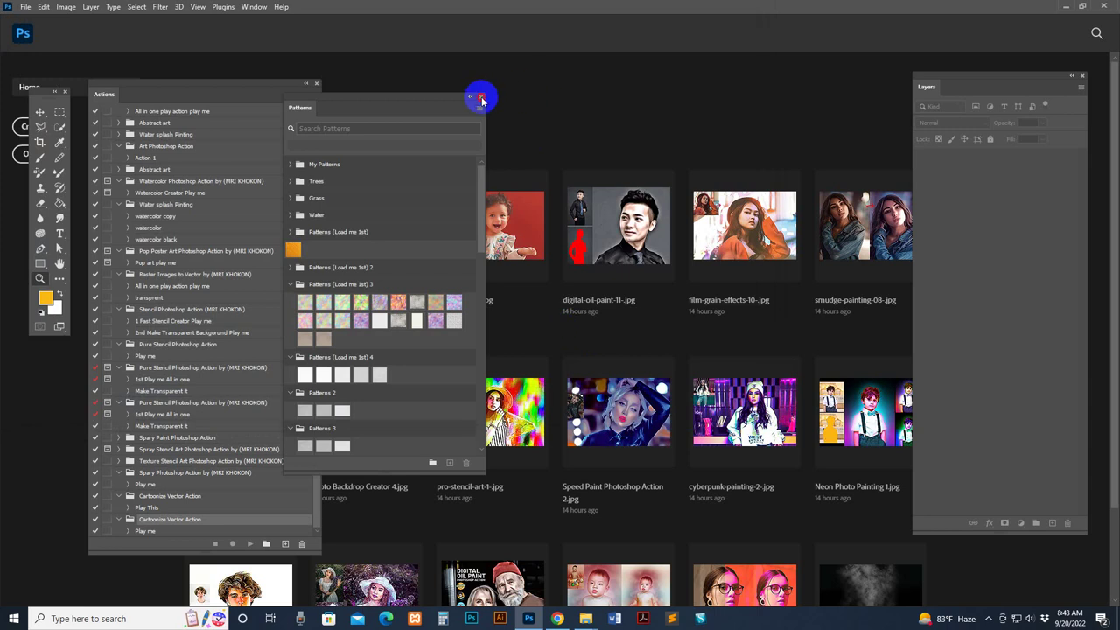
left_click(481, 98)
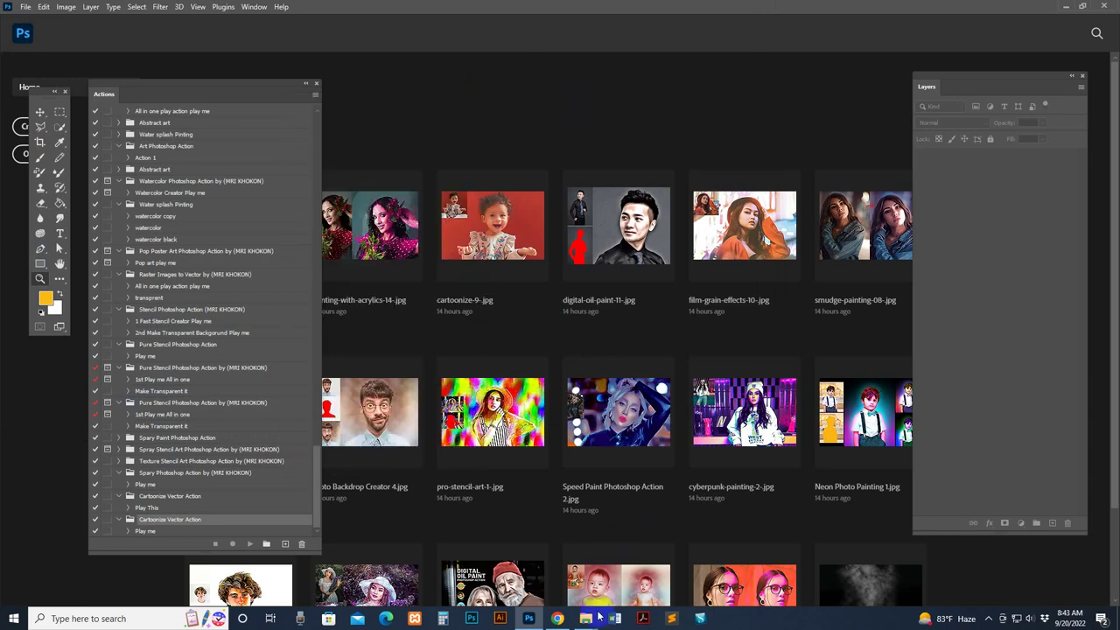
Switch to the Main file Spray Stencil Art Photoshop Action folder and select the Spray Stencil Art action file
mouse_move(586, 621)
left_click(556, 574)
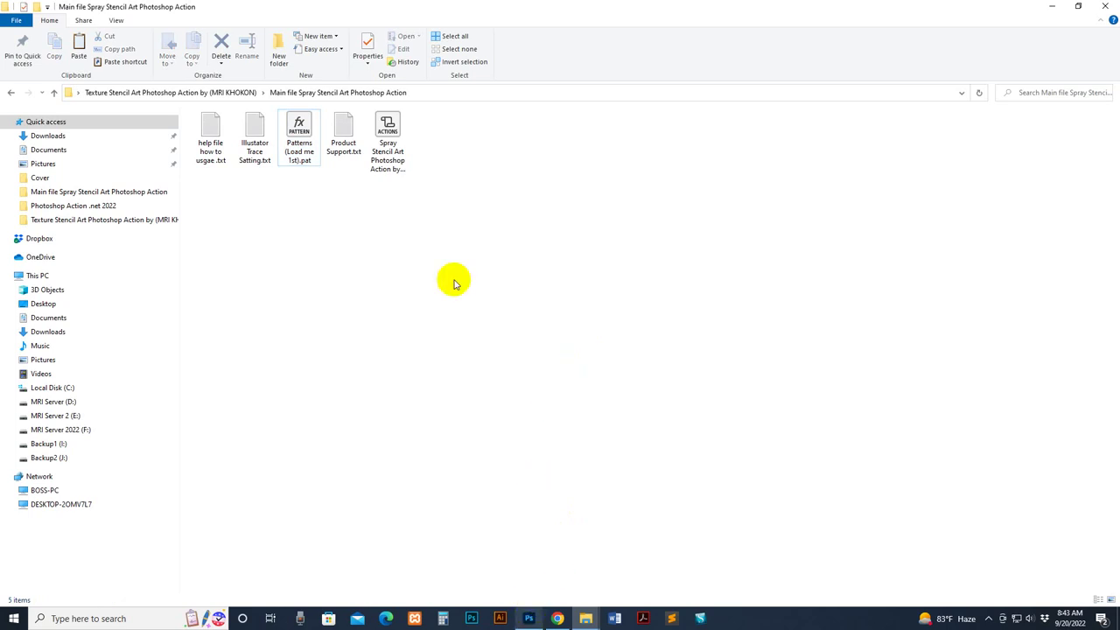
left_click(387, 138)
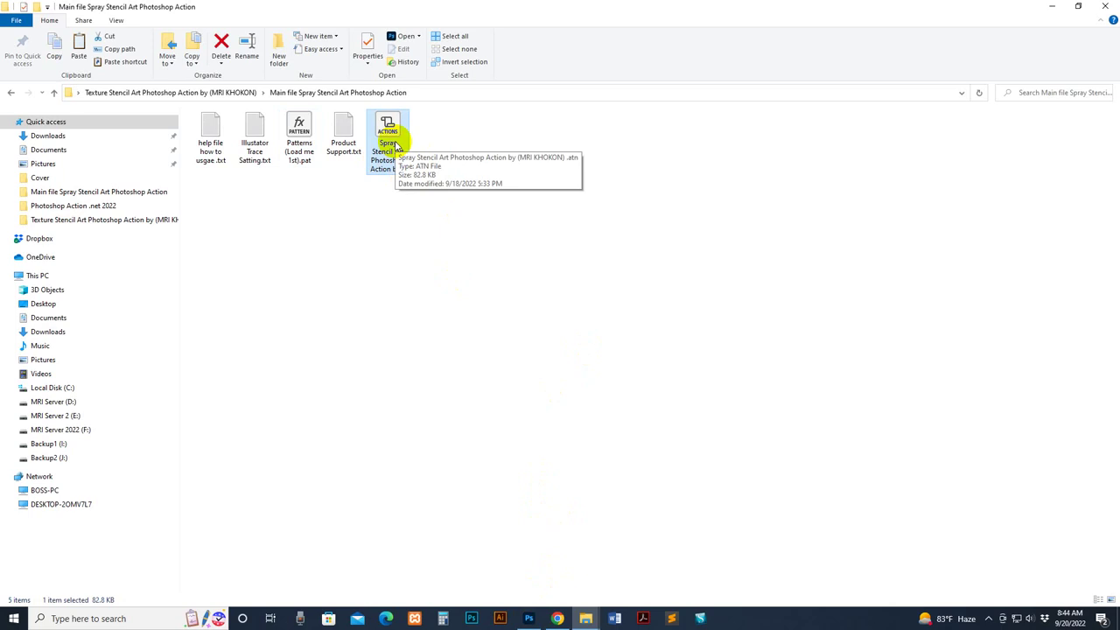
Switch to Photoshop, redisplay the Actions panel and position it next to the Tools panel
left_click(529, 617)
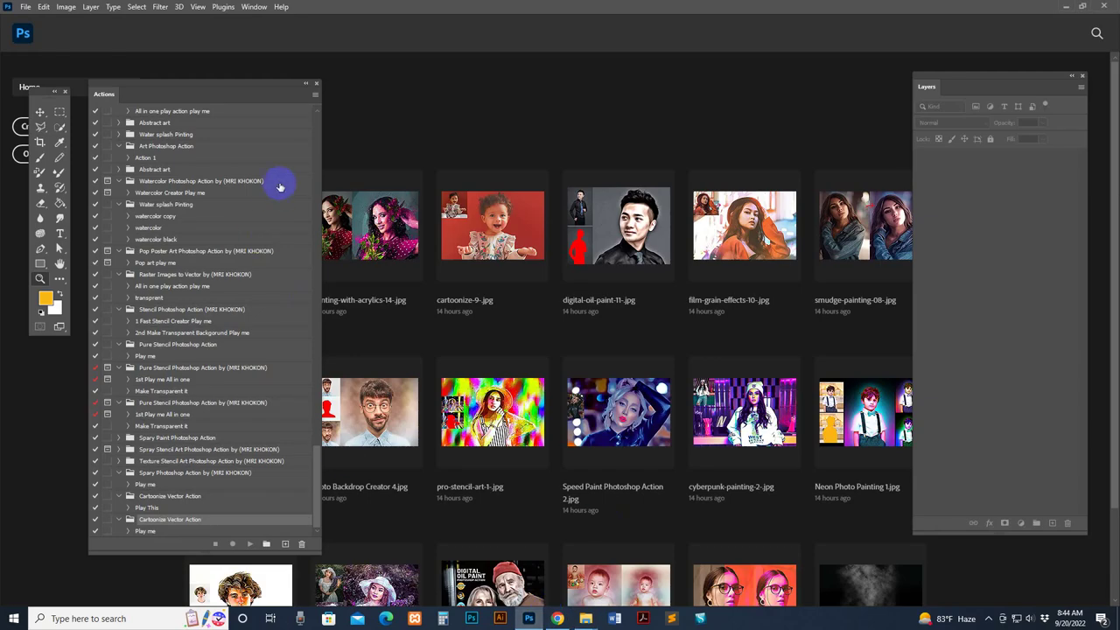
left_click(256, 7)
left_click(260, 83)
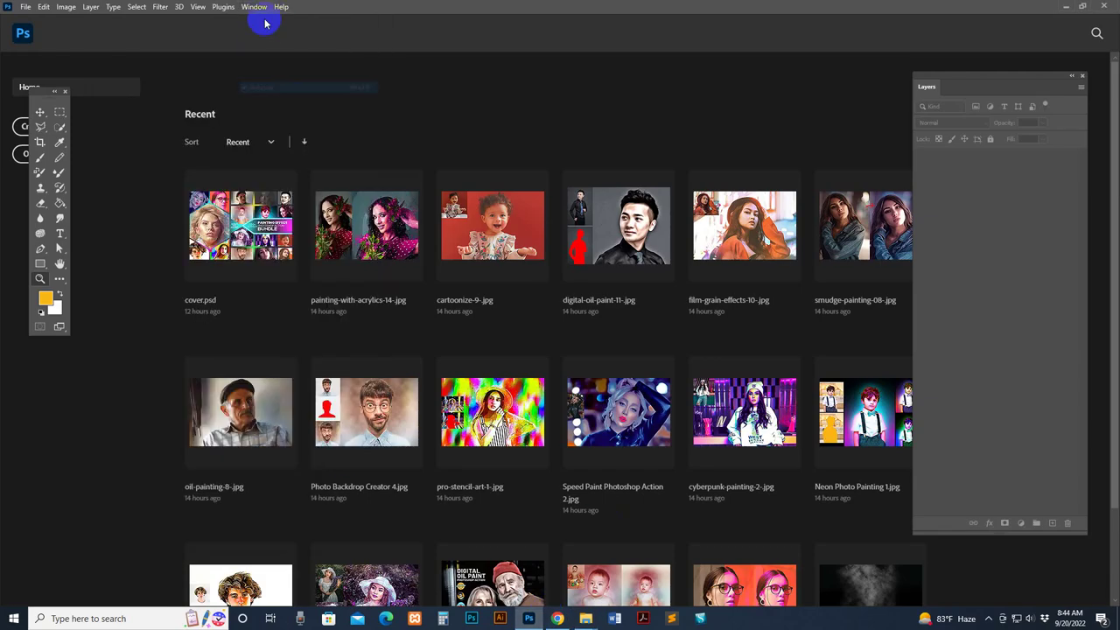
left_click(254, 7)
left_click(282, 83)
left_click_drag(180, 88, 112, 86)
Load the Spray Stencil Art .atn action set from its Main file folder, widen the Actions panel and select 1st Play me All in one
left_click(261, 82)
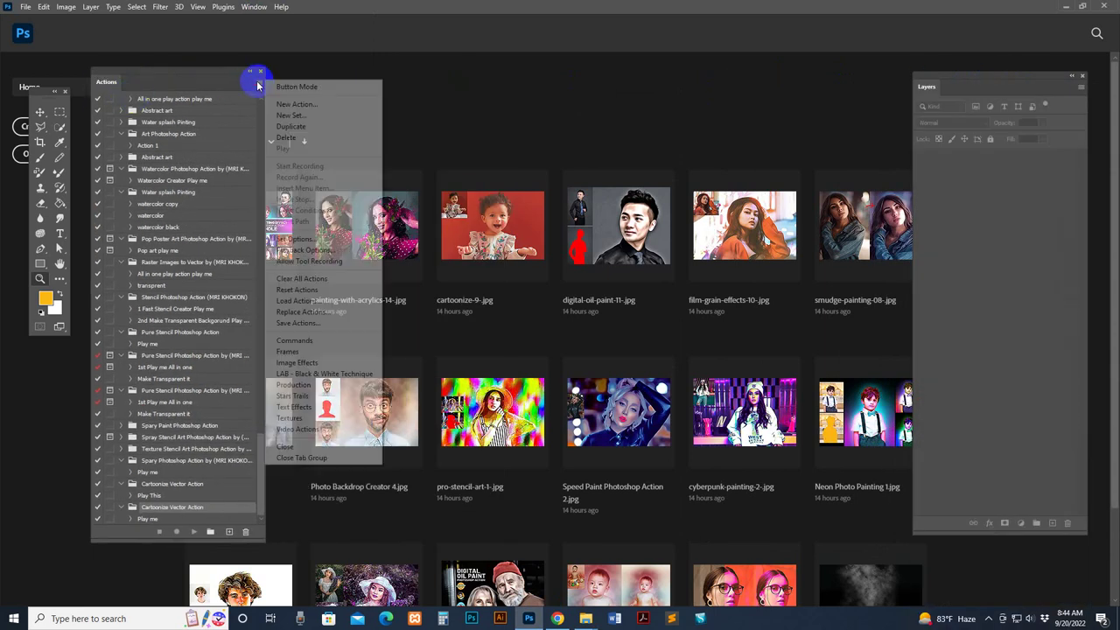
left_click(306, 301)
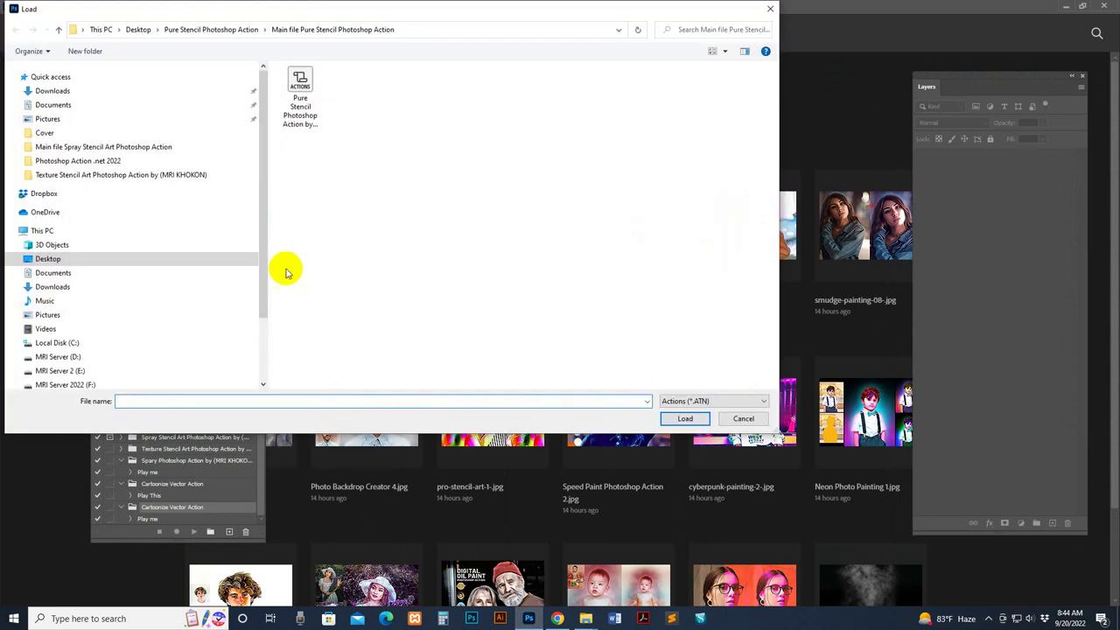
left_click(68, 175)
double_click(301, 112)
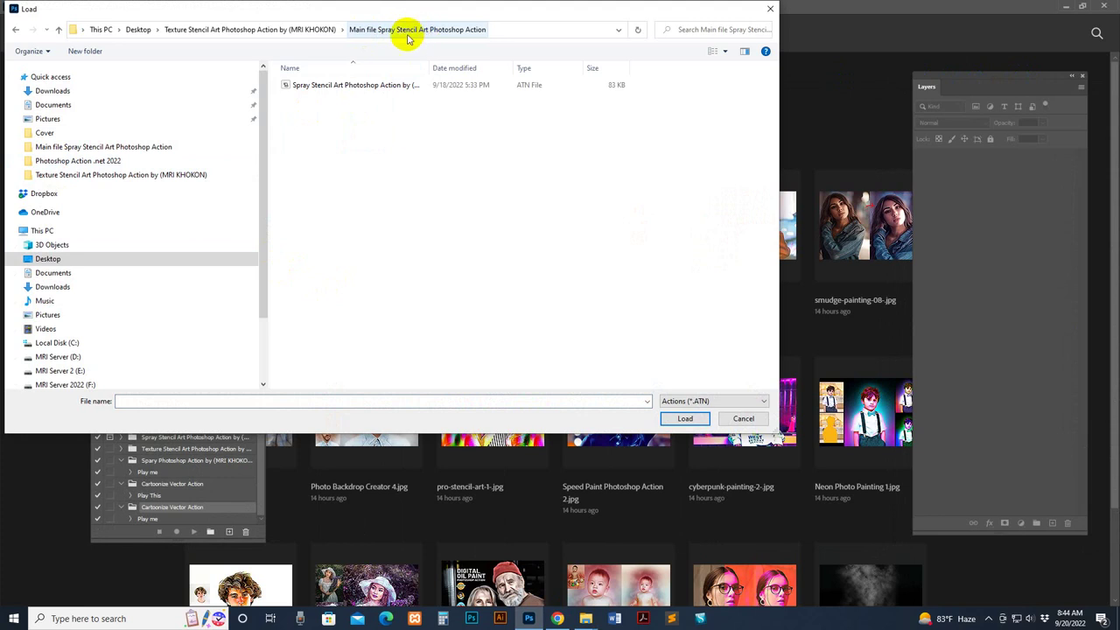
left_click(336, 85)
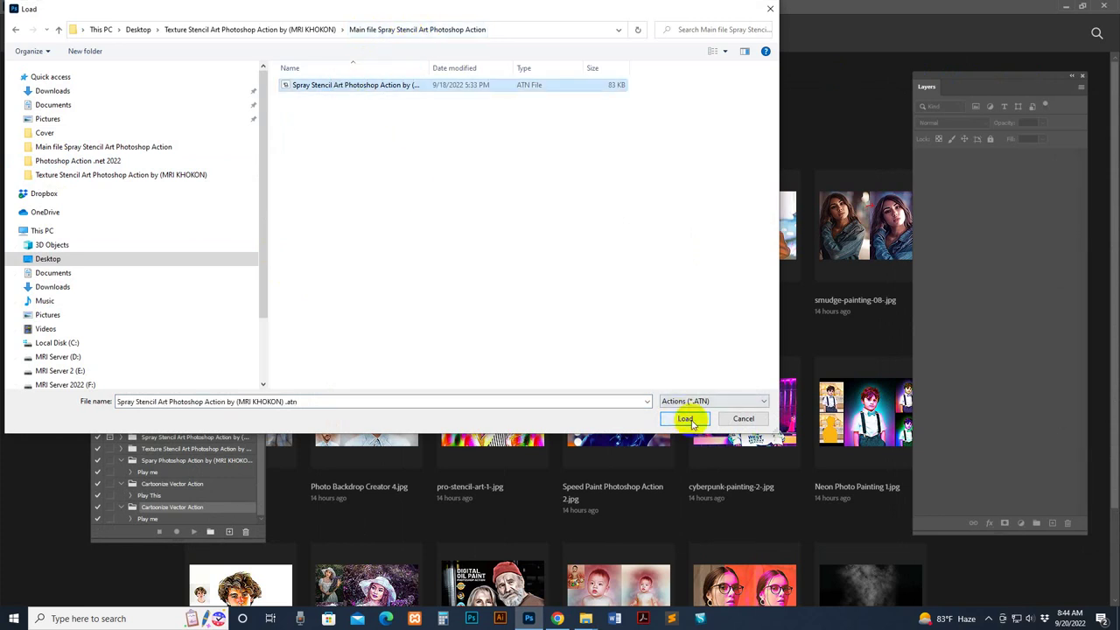
left_click(685, 418)
mouse_move(259, 512)
left_mouse_down()
mouse_move(272, 343)
mouse_move(268, 541)
mouse_move(289, 522)
left_mouse_up()
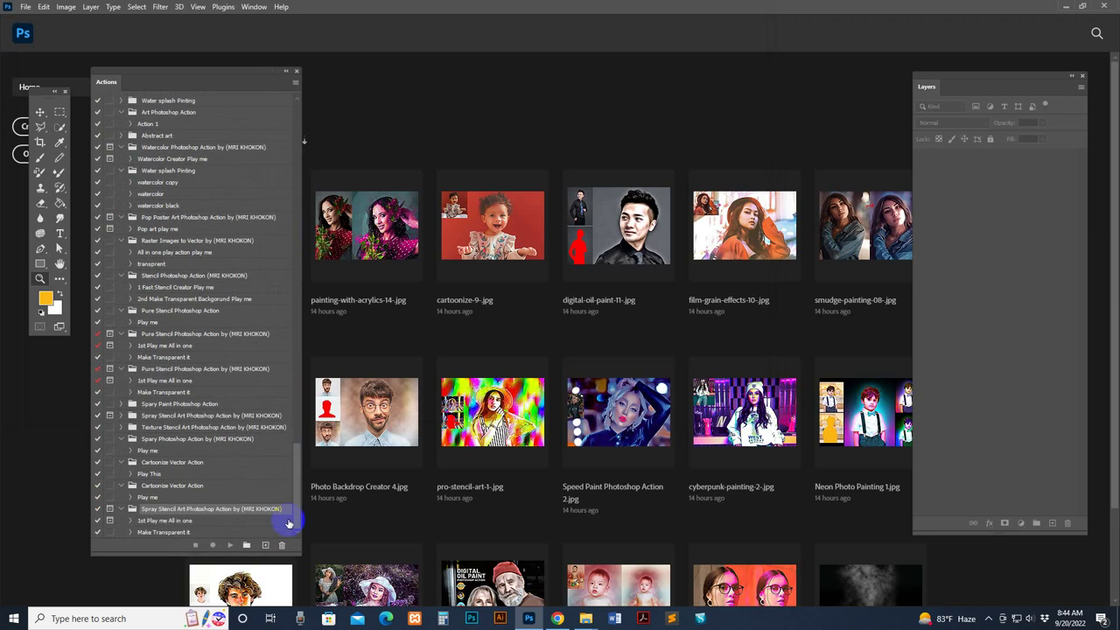
left_click(173, 522)
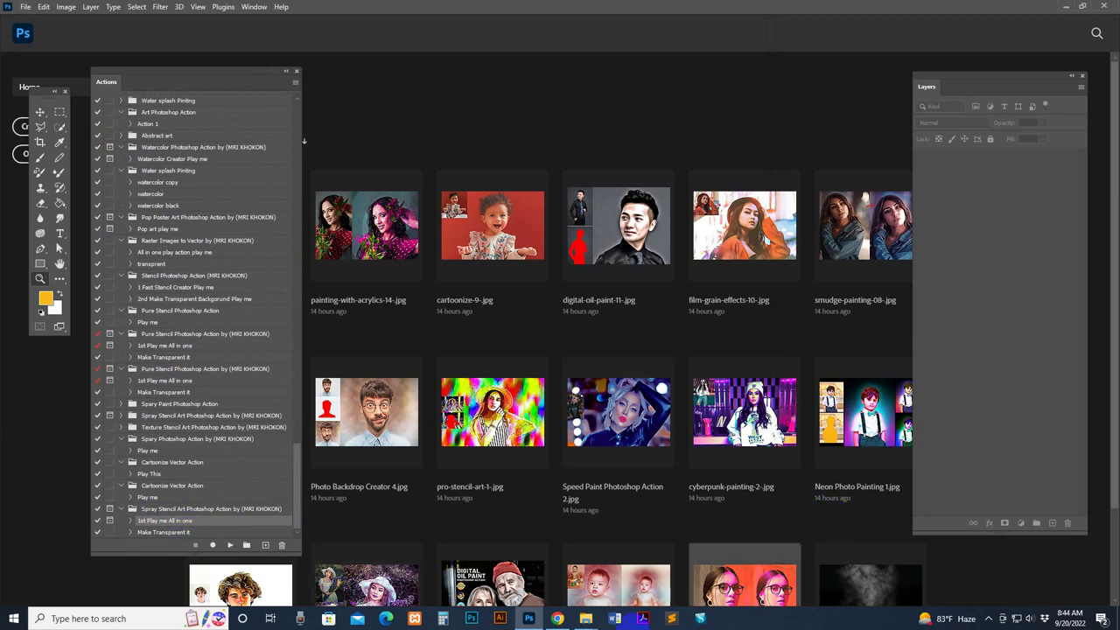
Open the portrait photo of the woman in the red dress in Photoshop and place the Layers panel beside it
left_click(586, 619)
left_click(570, 592)
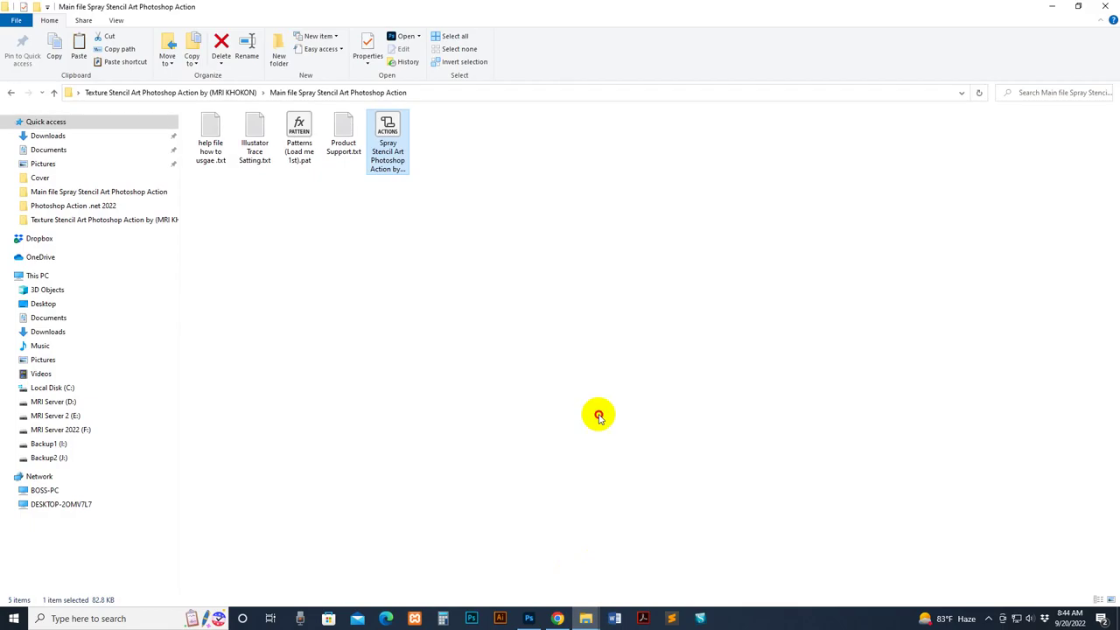
key("Return")
left_click_drag(403, 145, 447, 100)
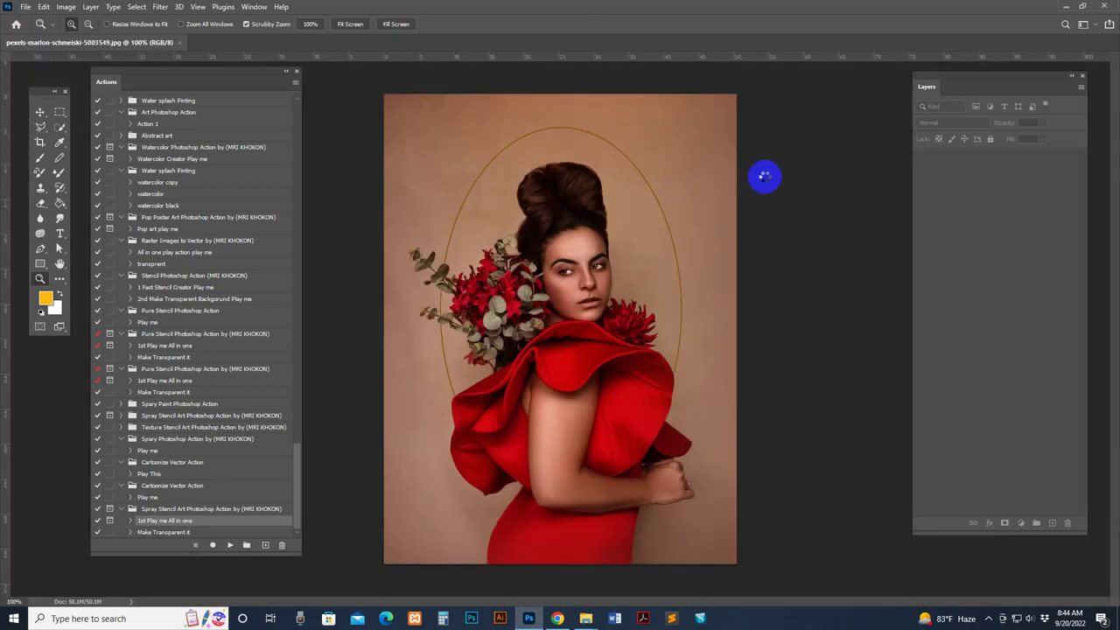
left_click_drag(969, 87, 853, 103)
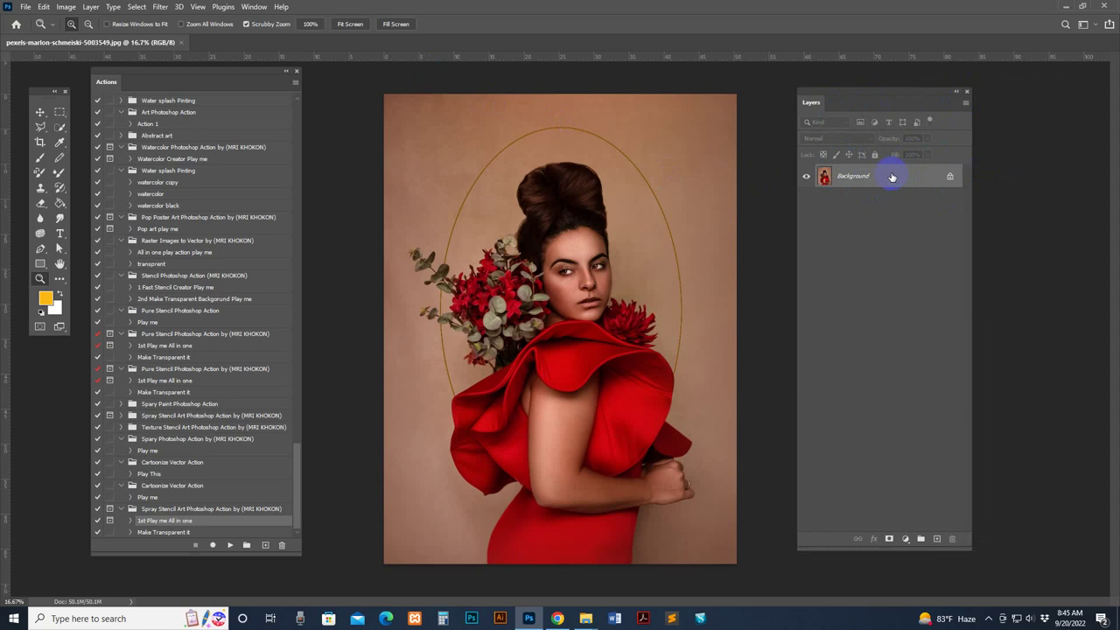
left_click_drag(782, 102, 781, 106)
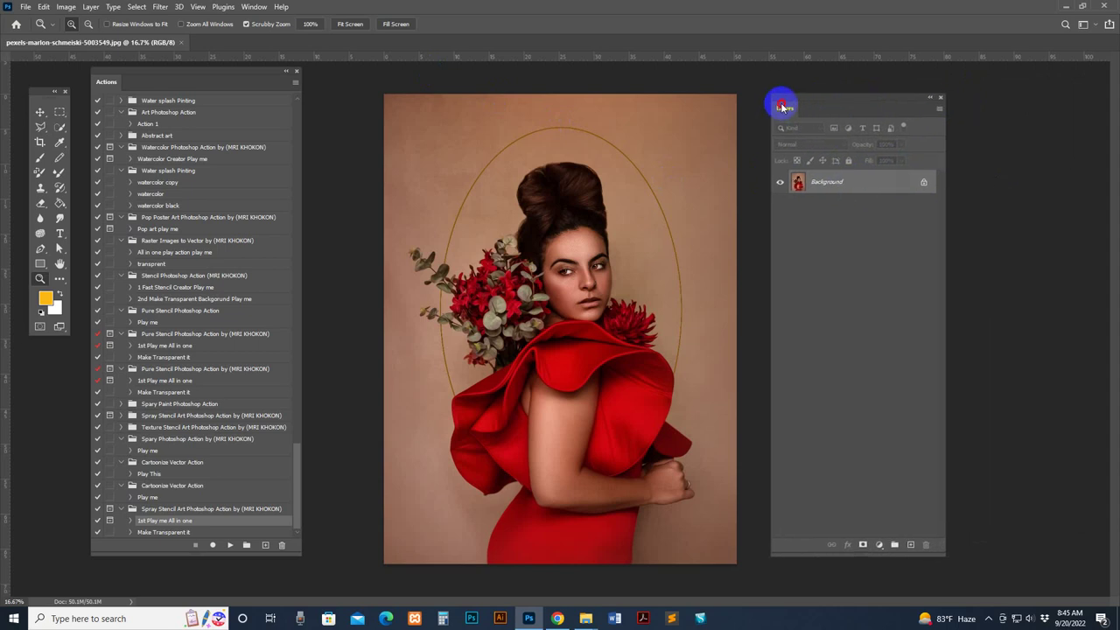
Convert the photo's Background into a regular layer, and flatten the image back into a Background layer
double_click(880, 187)
key("Return")
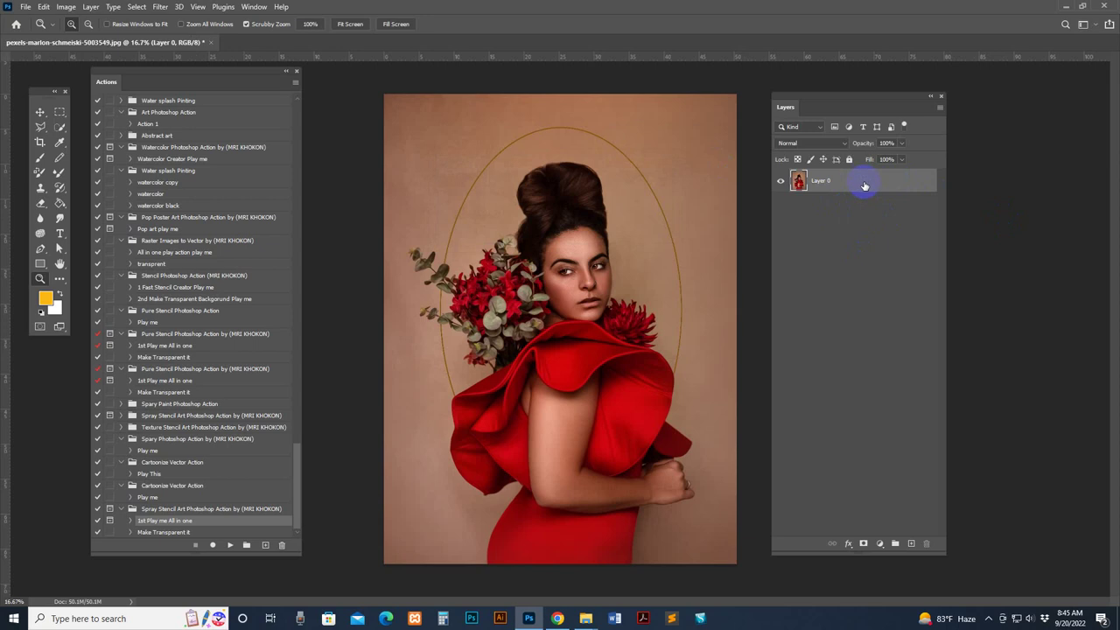
right_click(865, 186)
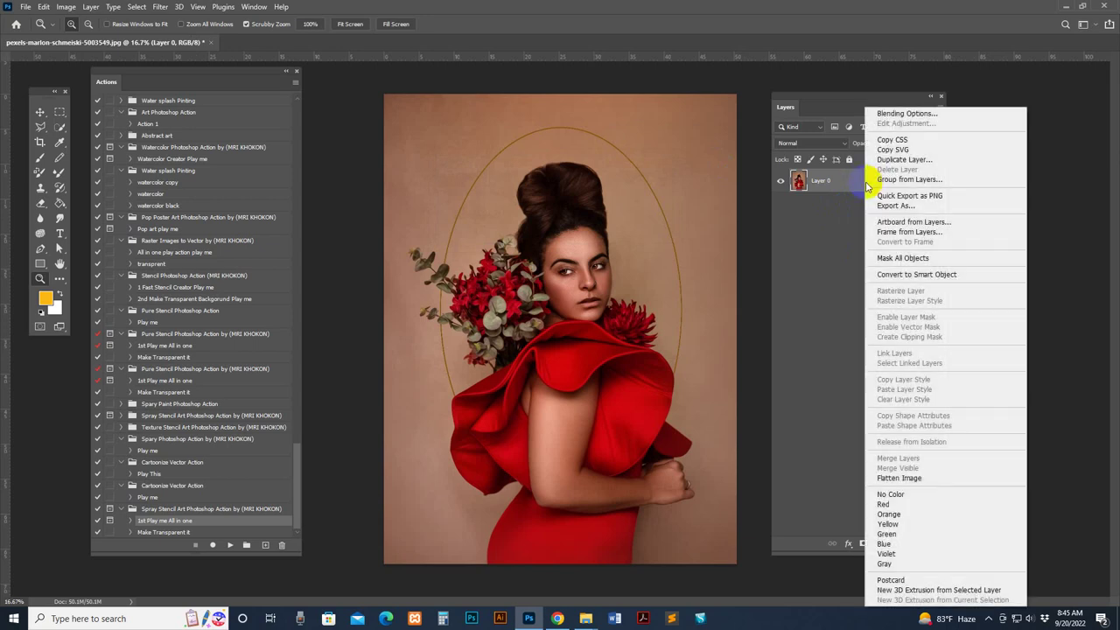
left_click(928, 483)
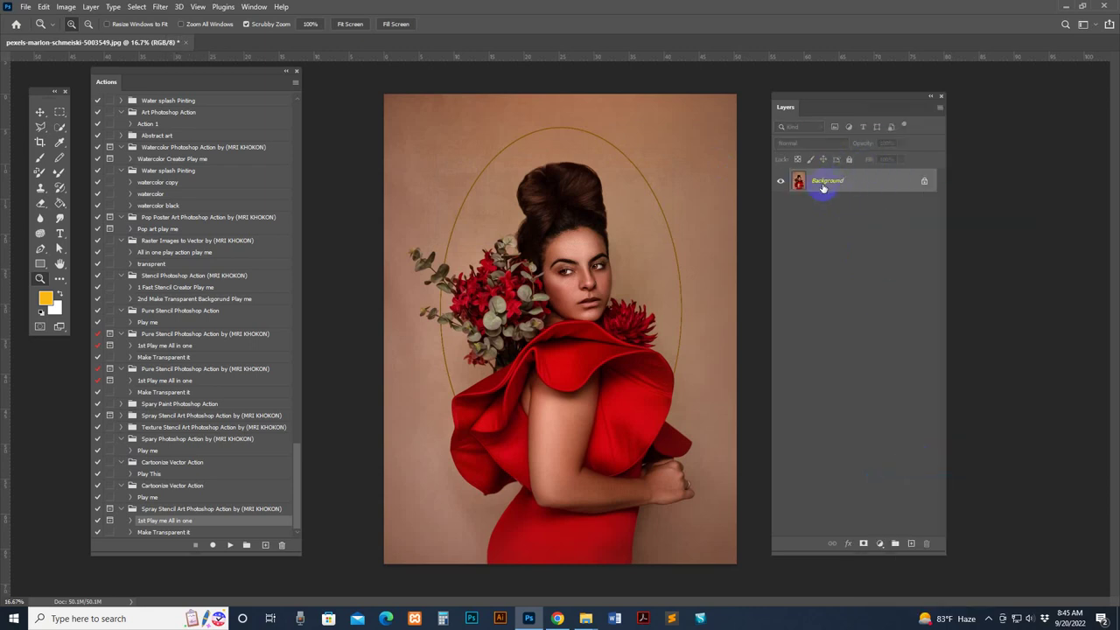
Set the Layers panel options to small thumbnails, Entire Document and all three checkboxes enabled, and move the panel away from the photo
left_click(940, 108)
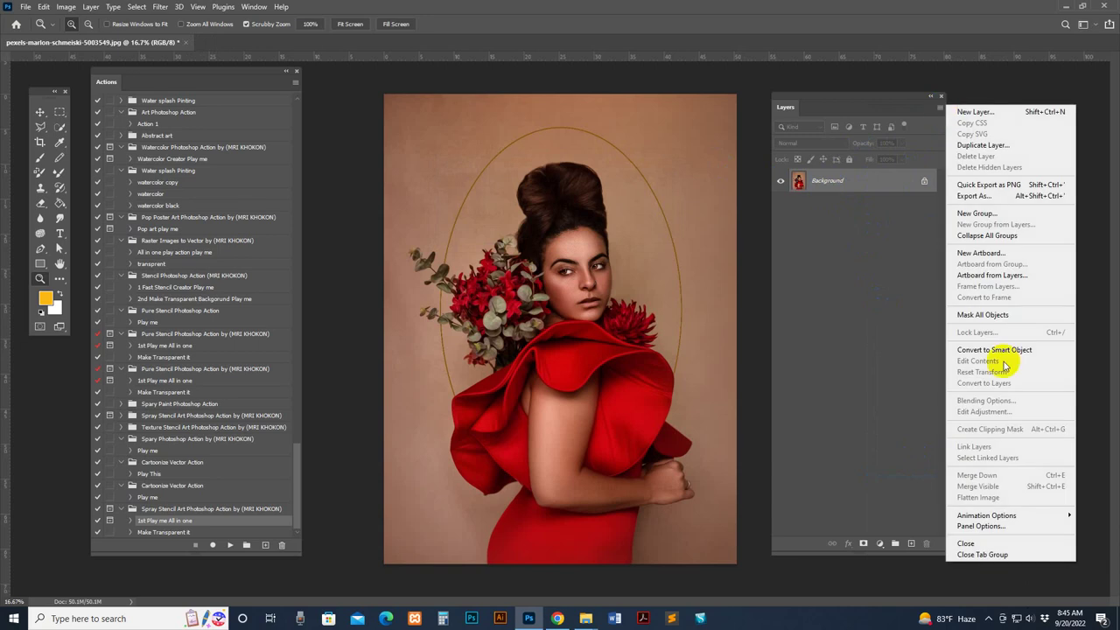
left_click(992, 525)
left_click(651, 156)
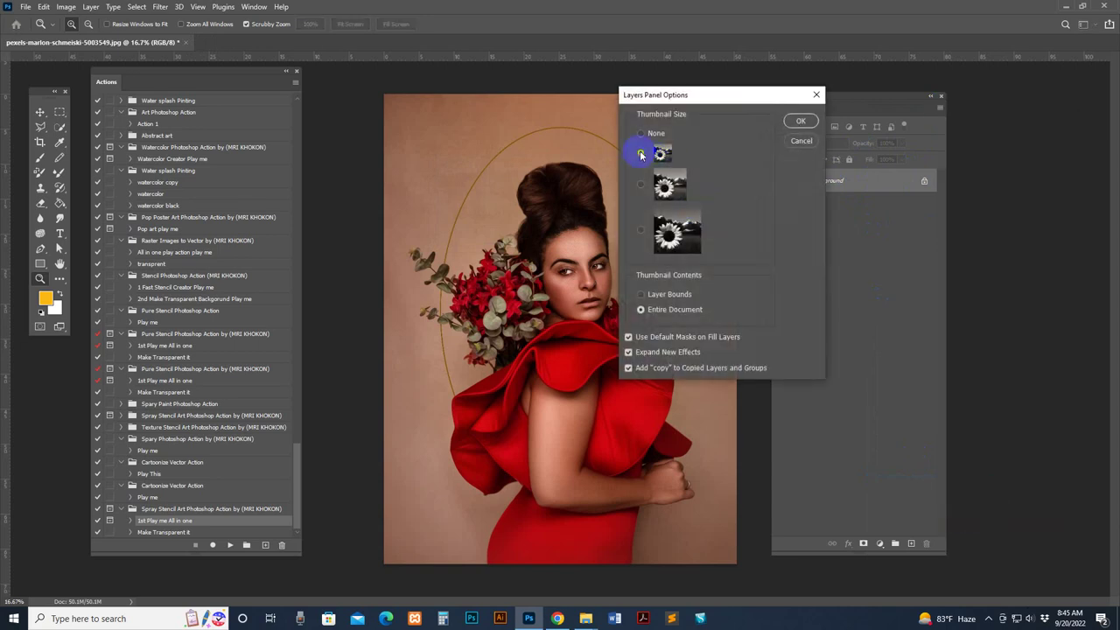
left_click(641, 311)
left_click(628, 337)
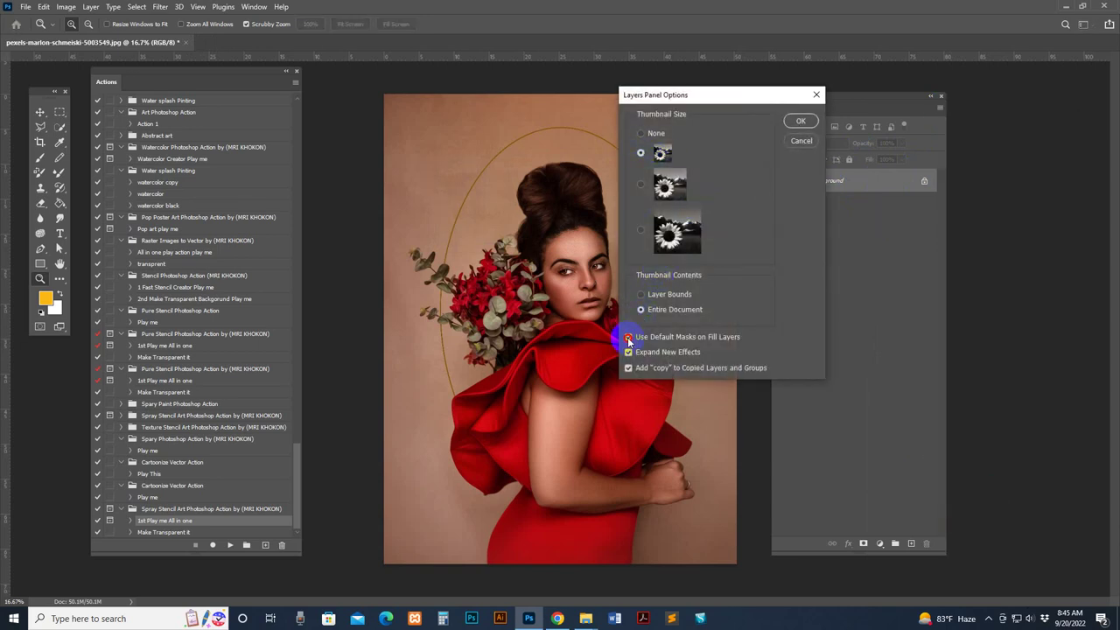
left_click(628, 352)
left_click(628, 368)
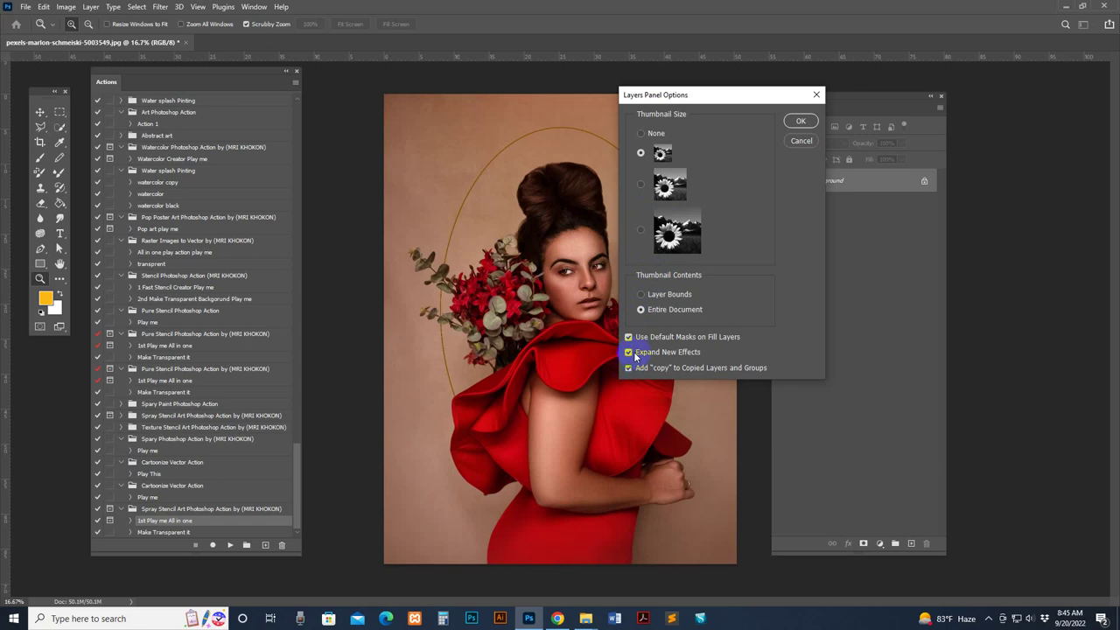
left_click(800, 120)
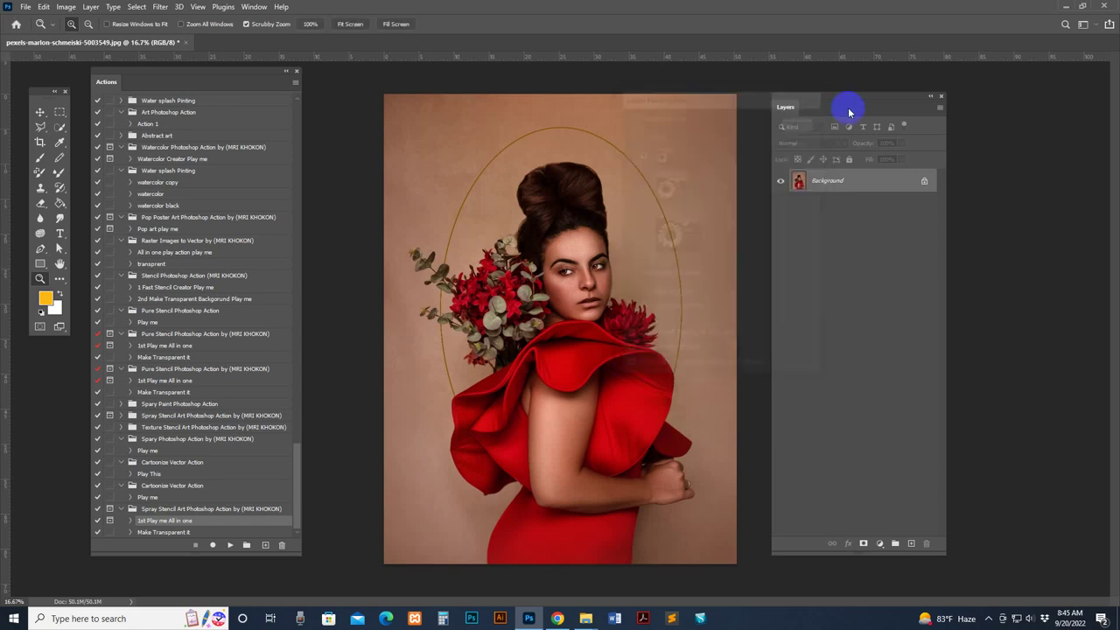
left_click_drag(849, 112, 979, 96)
Set the photo's color mode to RGB Color
left_click(67, 7)
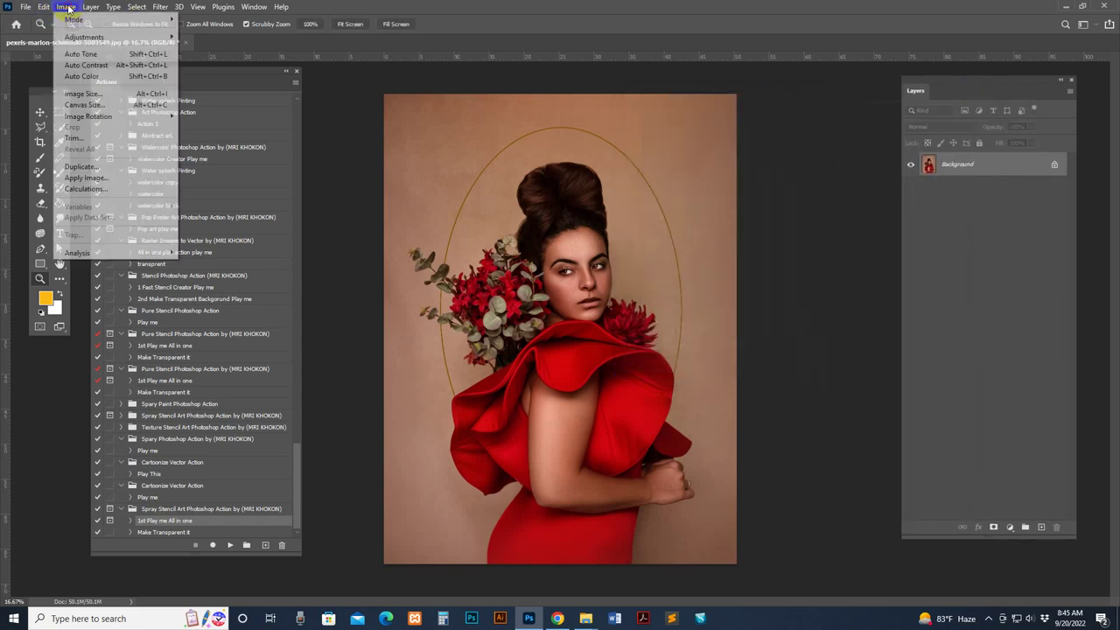
mouse_move(112, 19)
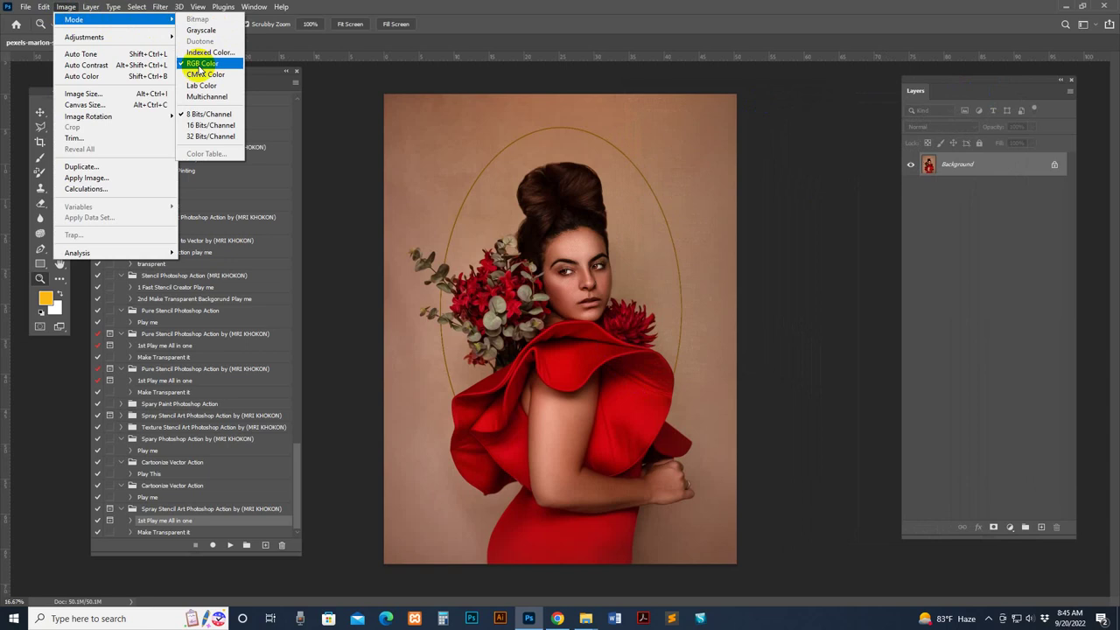
left_click(517, 181)
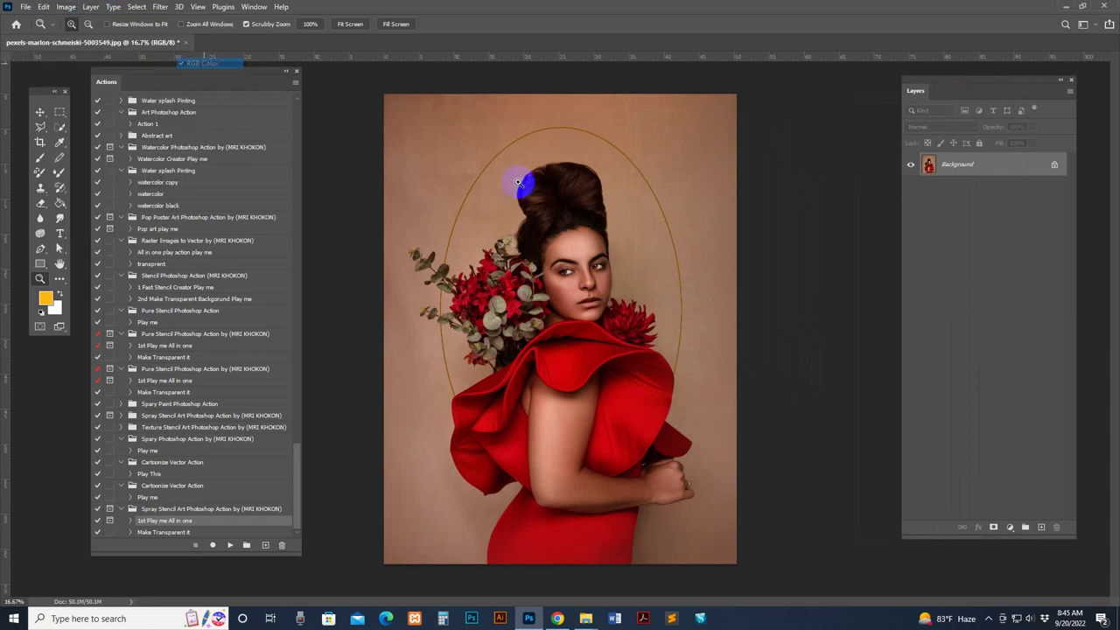
Resize the photo proportionally to a height of 2500 pixels at a resolution of 72
left_click(65, 7)
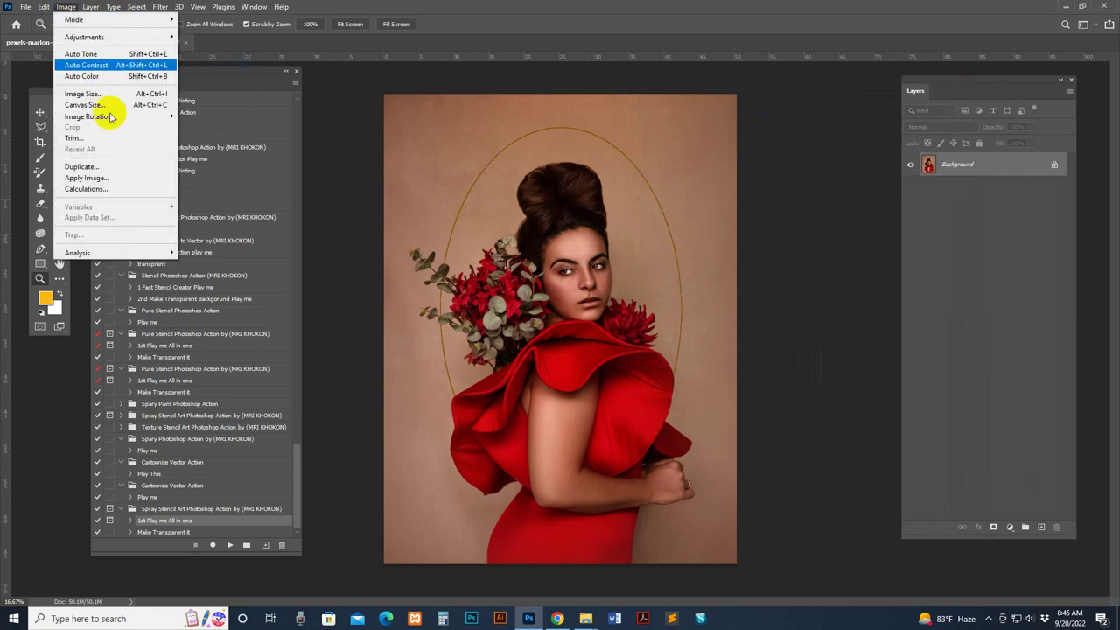
left_click(114, 95)
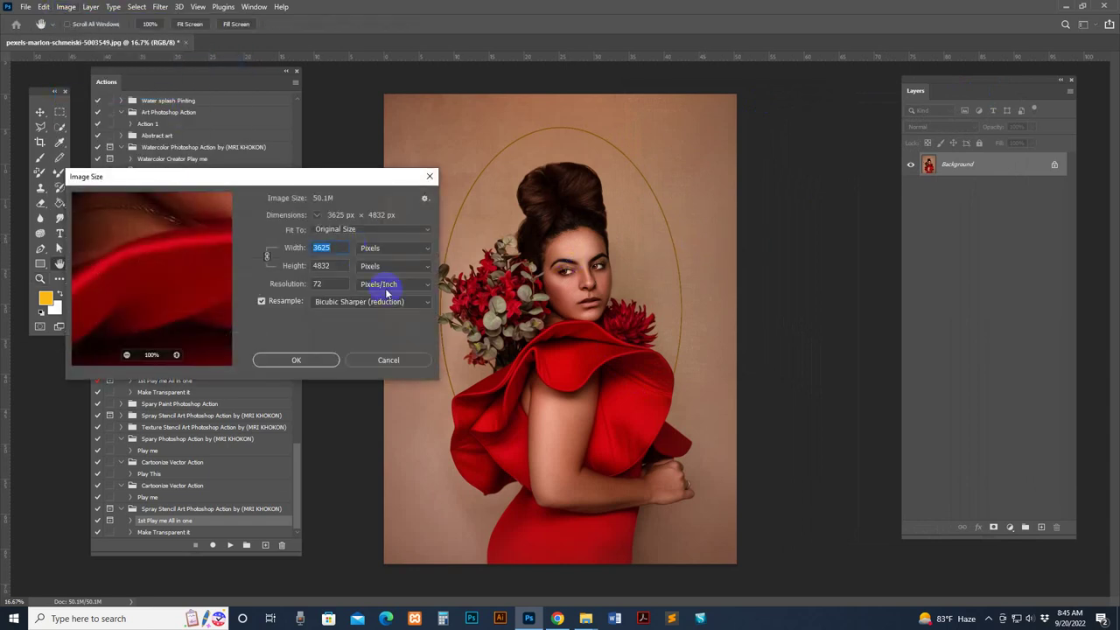
left_click(331, 265)
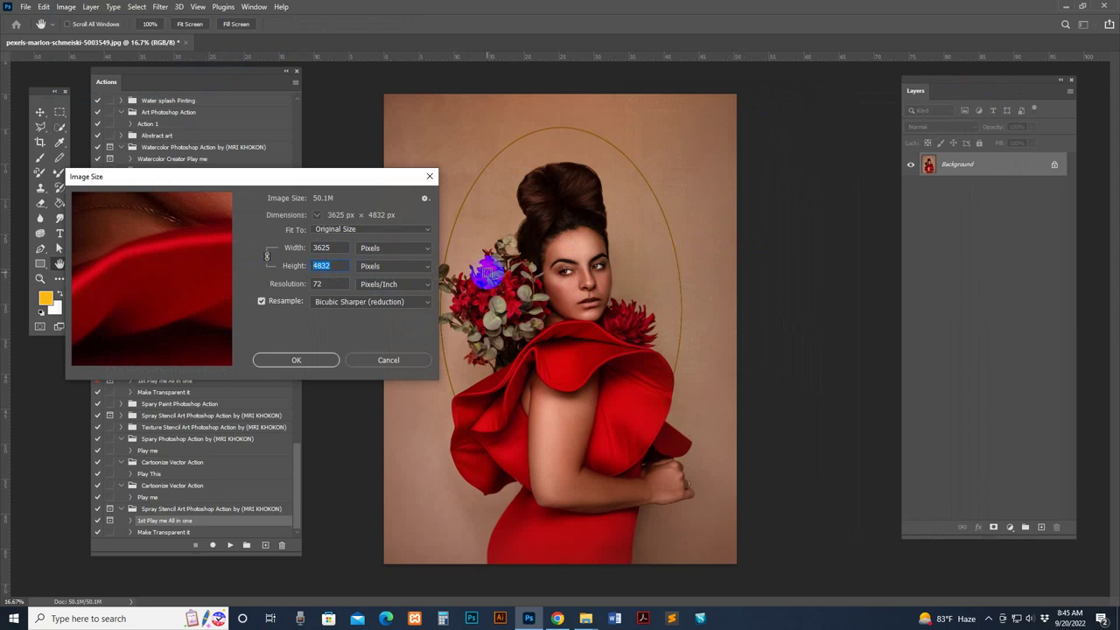
type("2500")
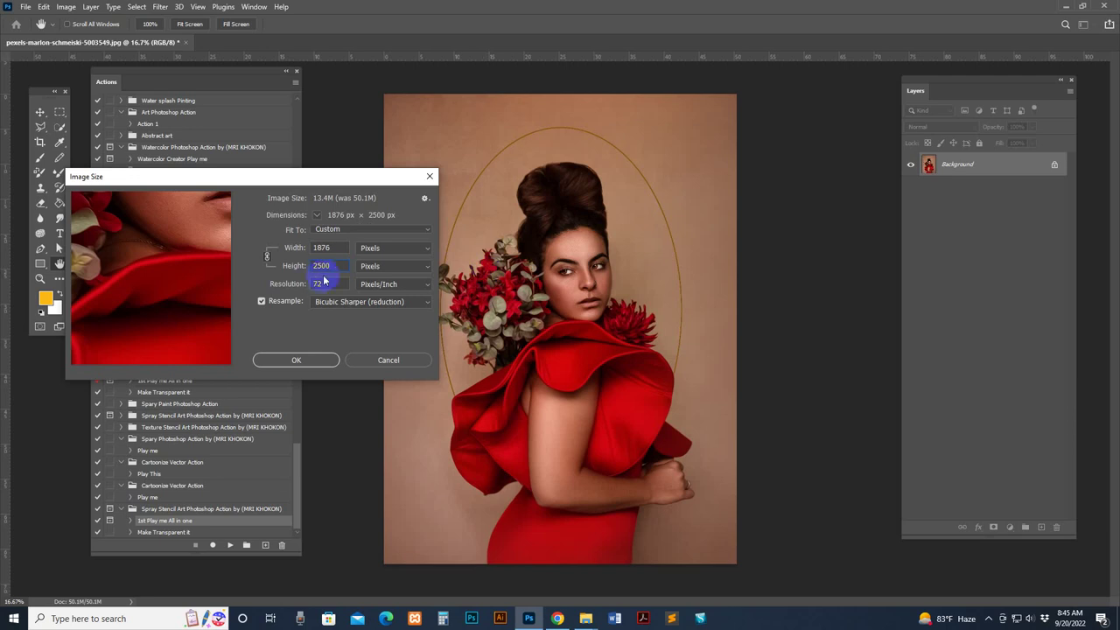
left_click(323, 360)
key("z")
left_click(601, 313)
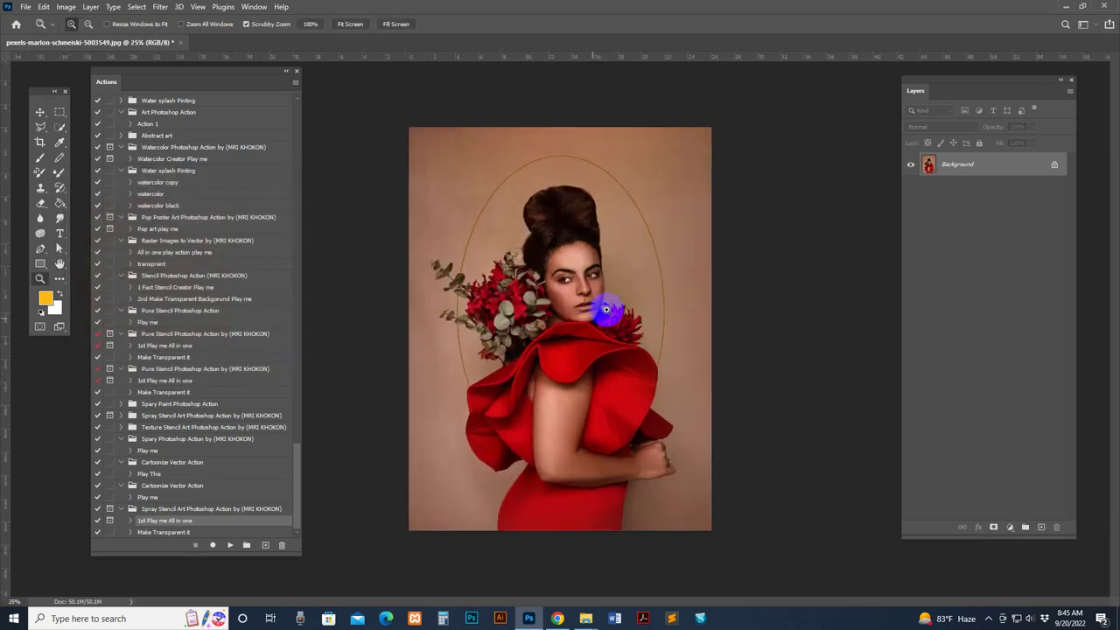
left_click(605, 310)
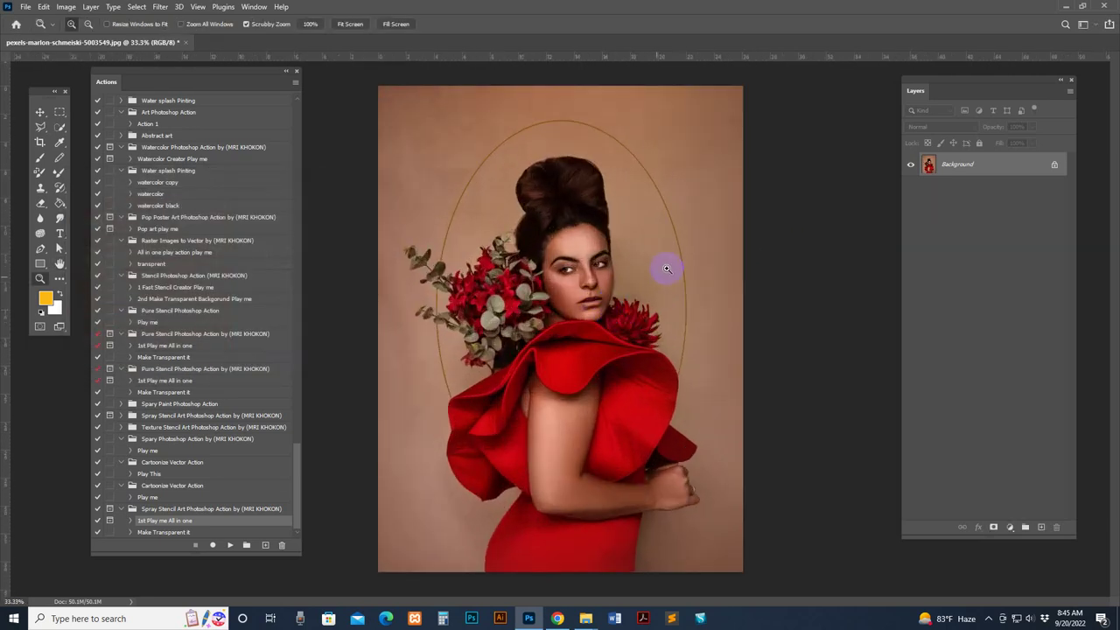
Select the woman with Select Subject and extend the selection over the flowers and the whole dress with the Quick Selection tool
right_click(60, 129)
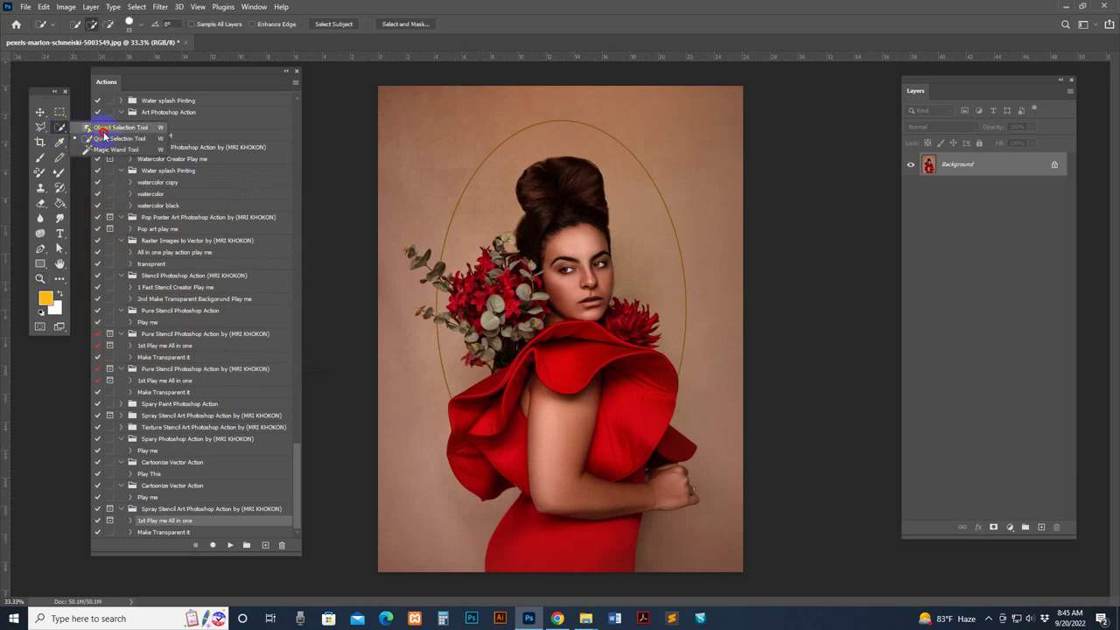
left_click(109, 142)
left_click_drag(924, 91, 852, 99)
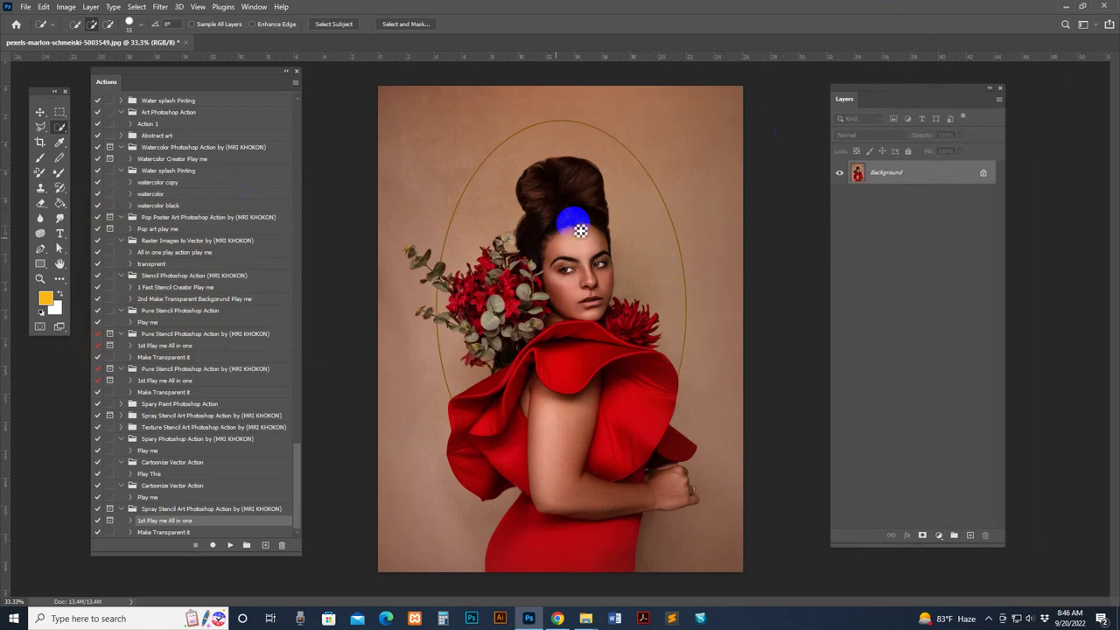
left_click(335, 23)
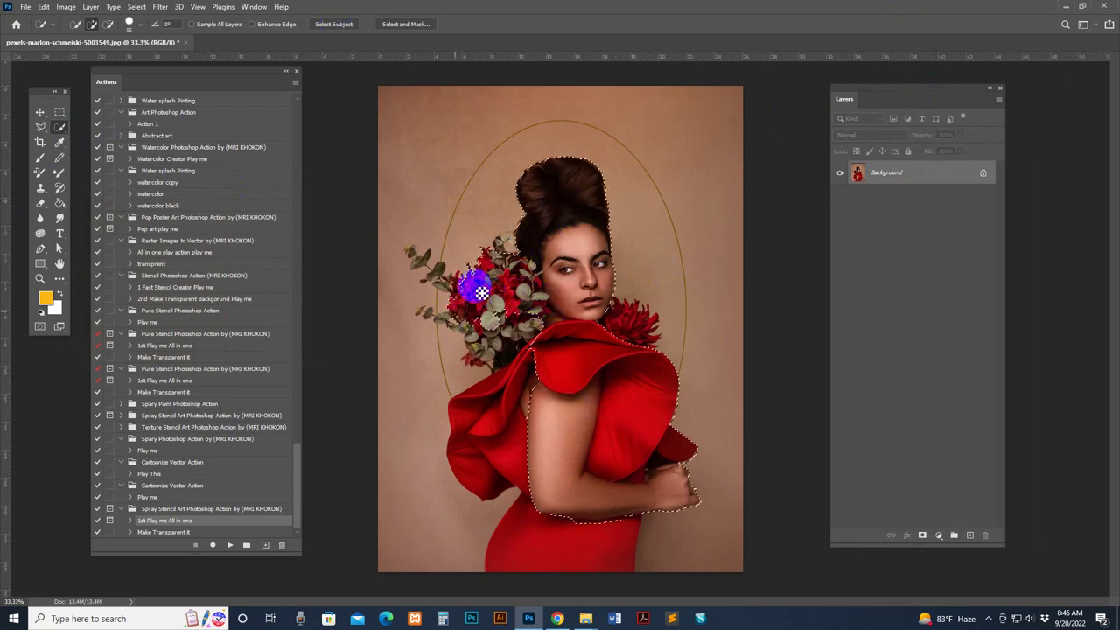
mouse_move(523, 352)
left_mouse_down()
mouse_move(491, 332)
mouse_move(476, 362)
mouse_move(452, 317)
left_mouse_up()
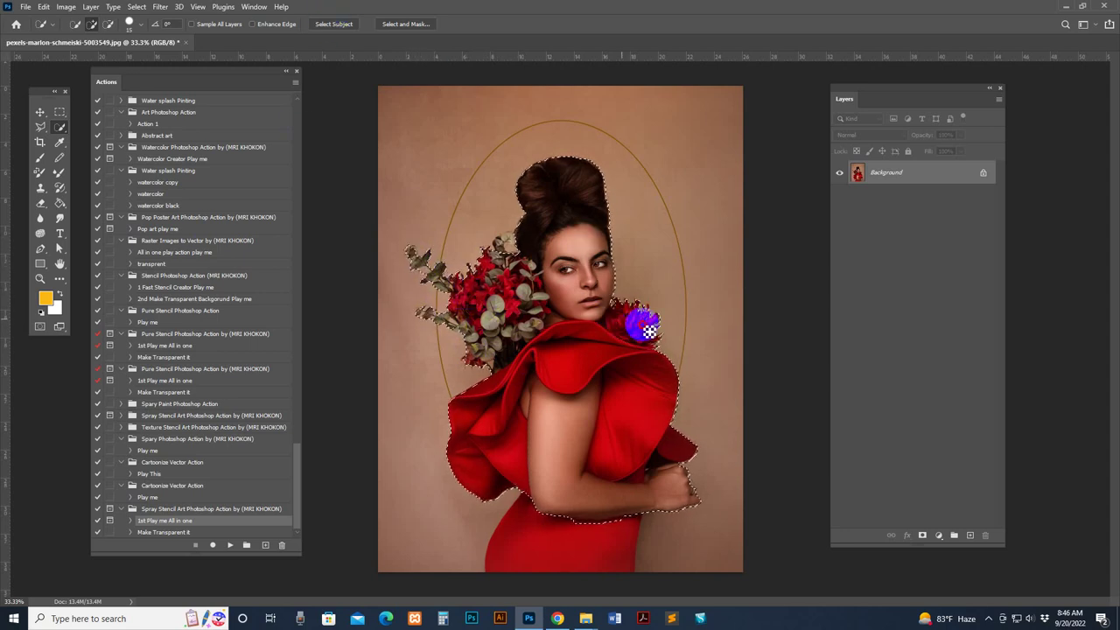
mouse_move(612, 525)
left_mouse_down()
mouse_move(580, 562)
mouse_move(570, 554)
left_mouse_up()
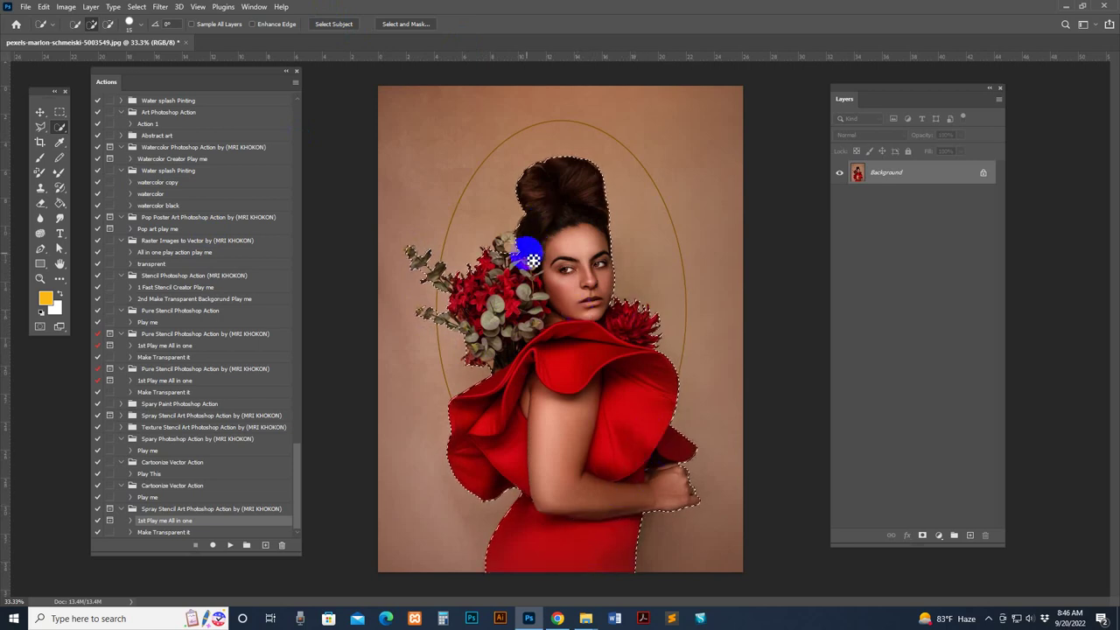
left_click_drag(518, 239, 566, 223)
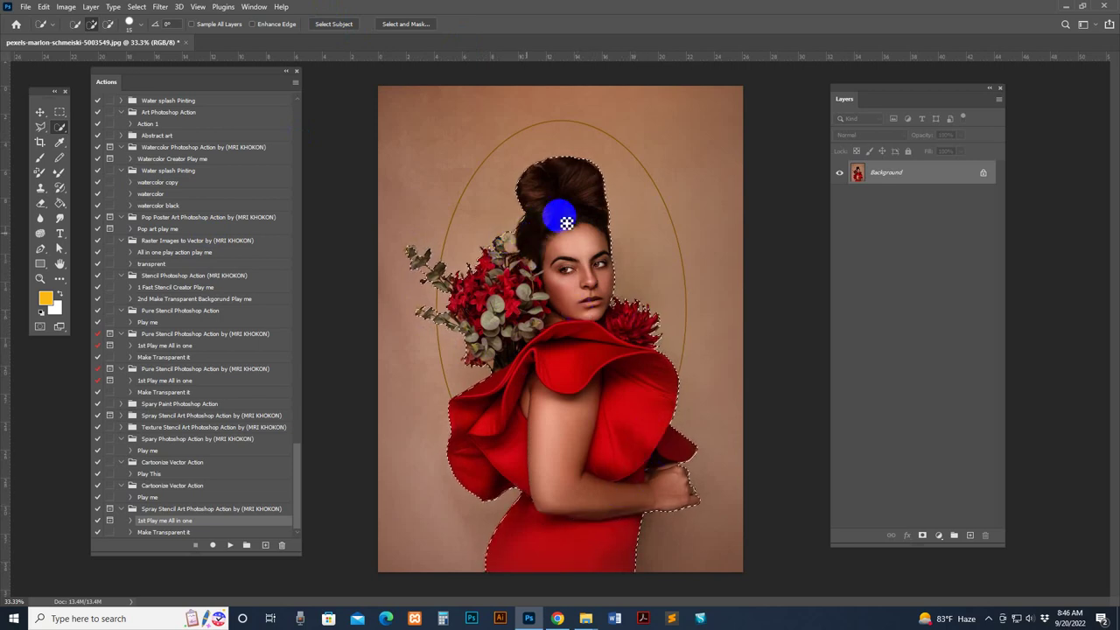
left_click(573, 321)
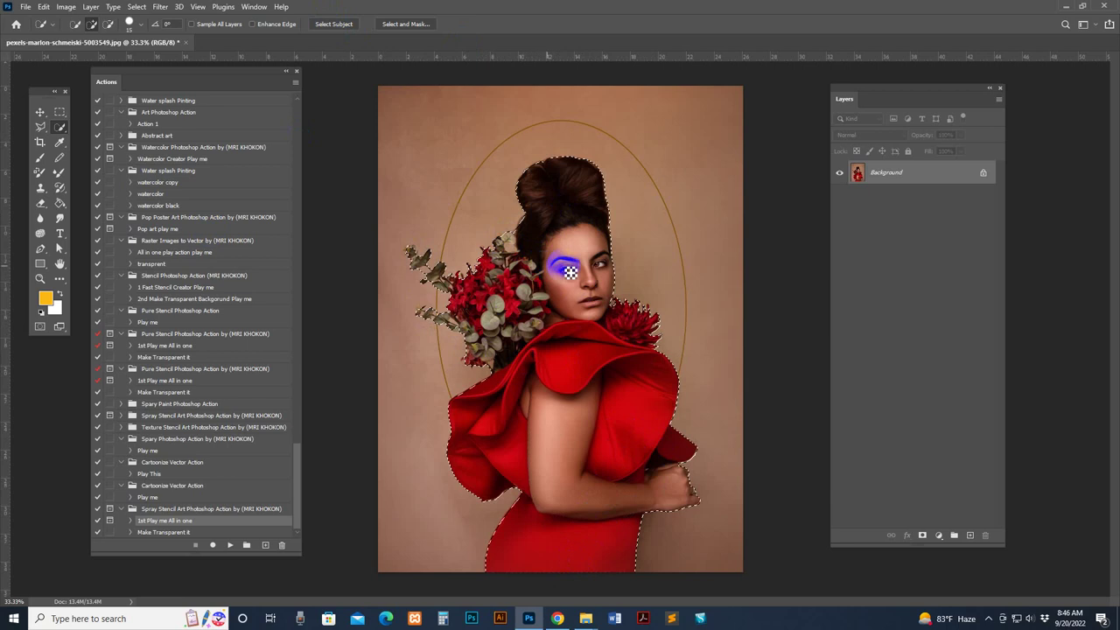
Create a new layer named brush and fill the selected woman and flowers with red on it using the Paint Bucket tool
left_click(970, 536)
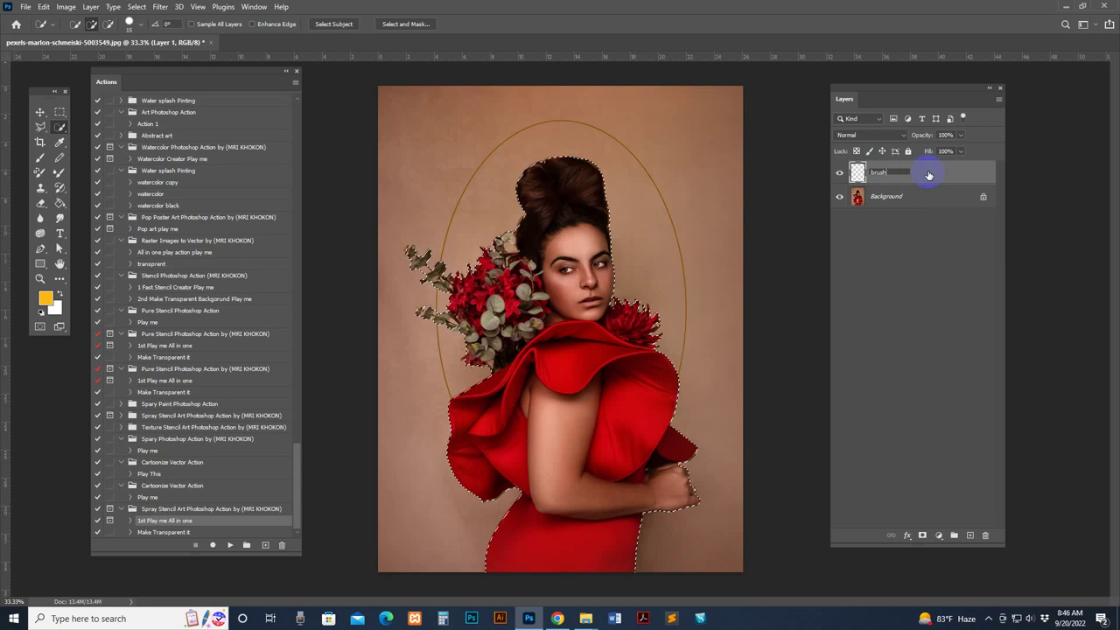
key("Return")
right_click(61, 206)
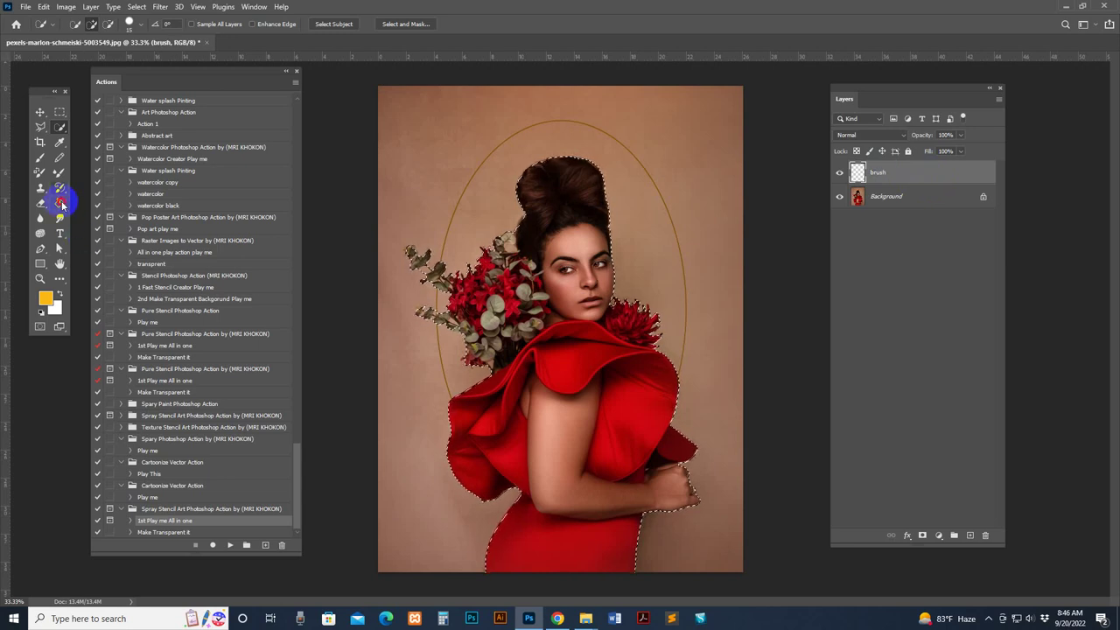
left_click(88, 213)
left_click(116, 217)
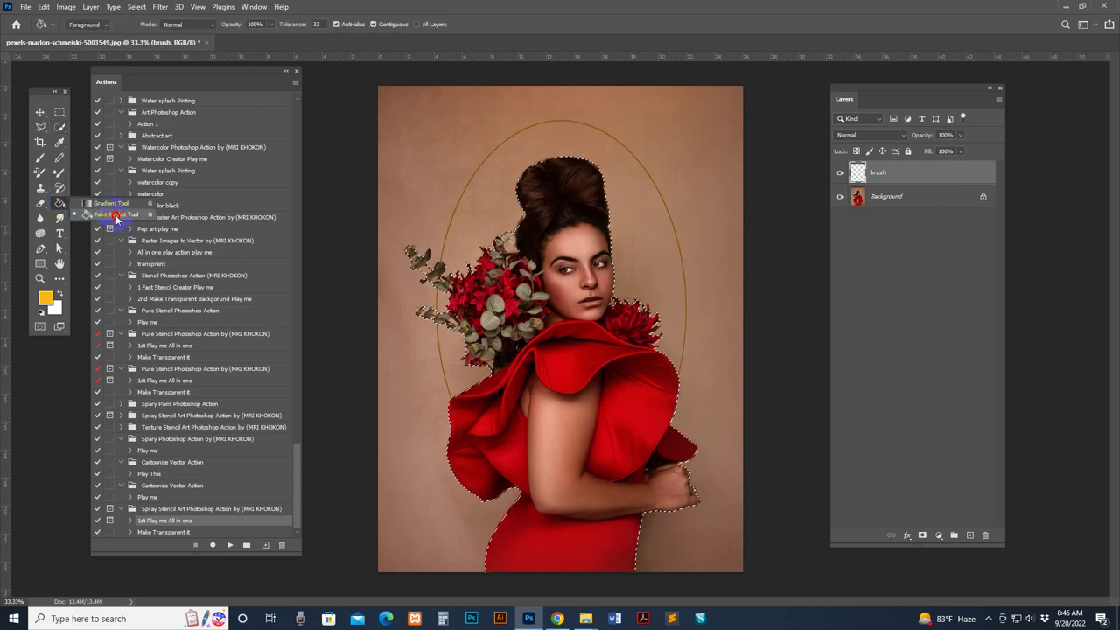
left_click(45, 298)
left_click_drag(960, 175, 960, 145)
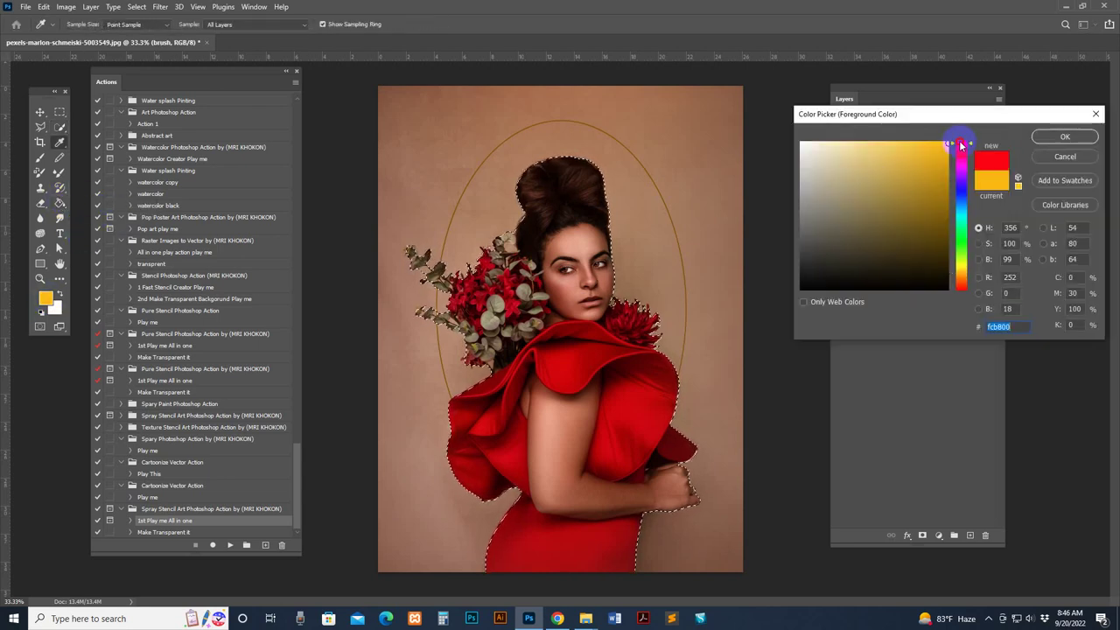
left_click(1064, 136)
left_click(575, 298)
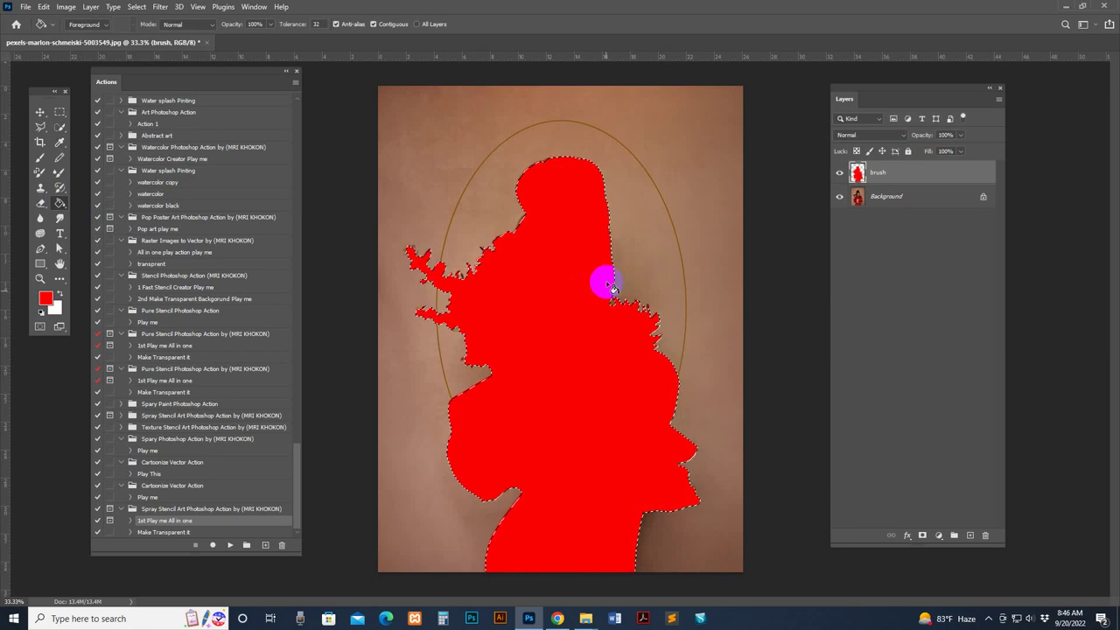
left_click(446, 308)
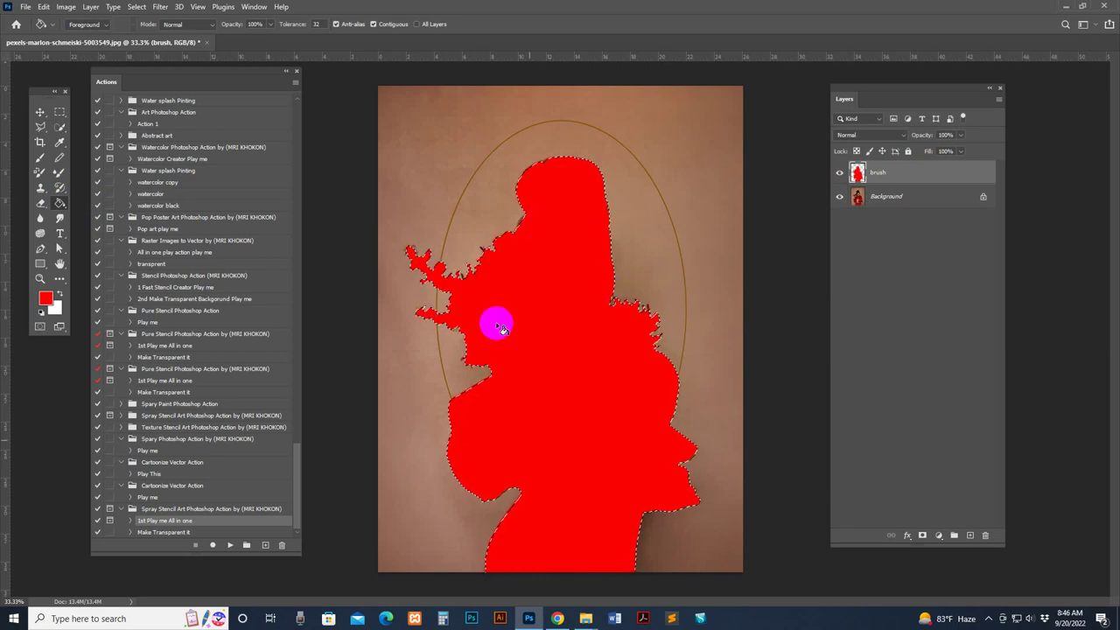
Hide and show the brush layer to compare the red fill with the woman beneath it
left_click(839, 172)
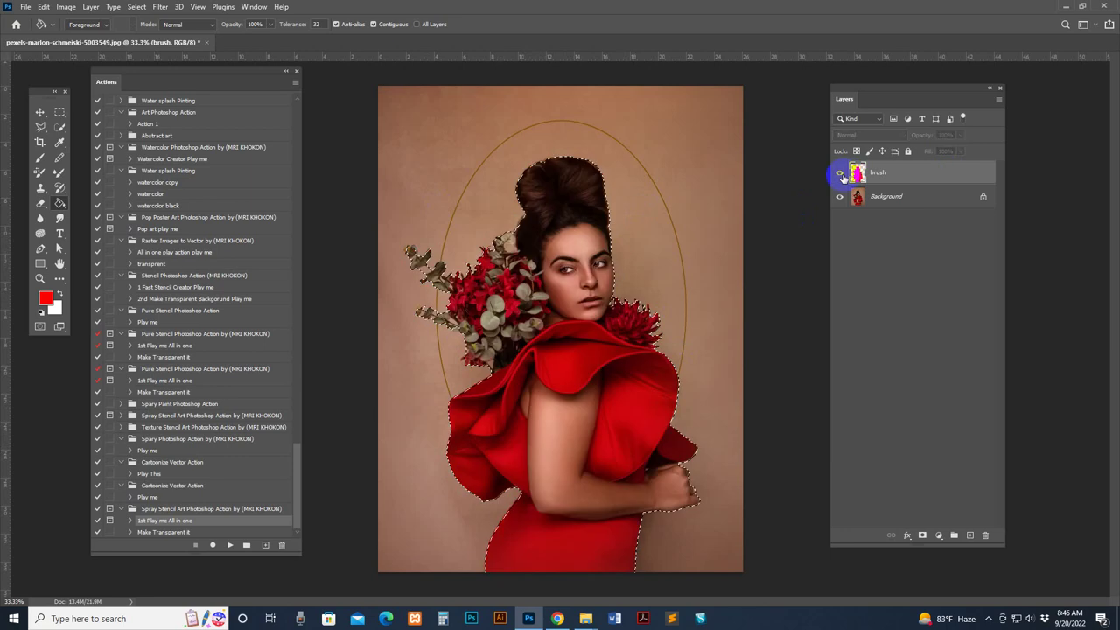
left_click(839, 173)
key("ctrl+plus")
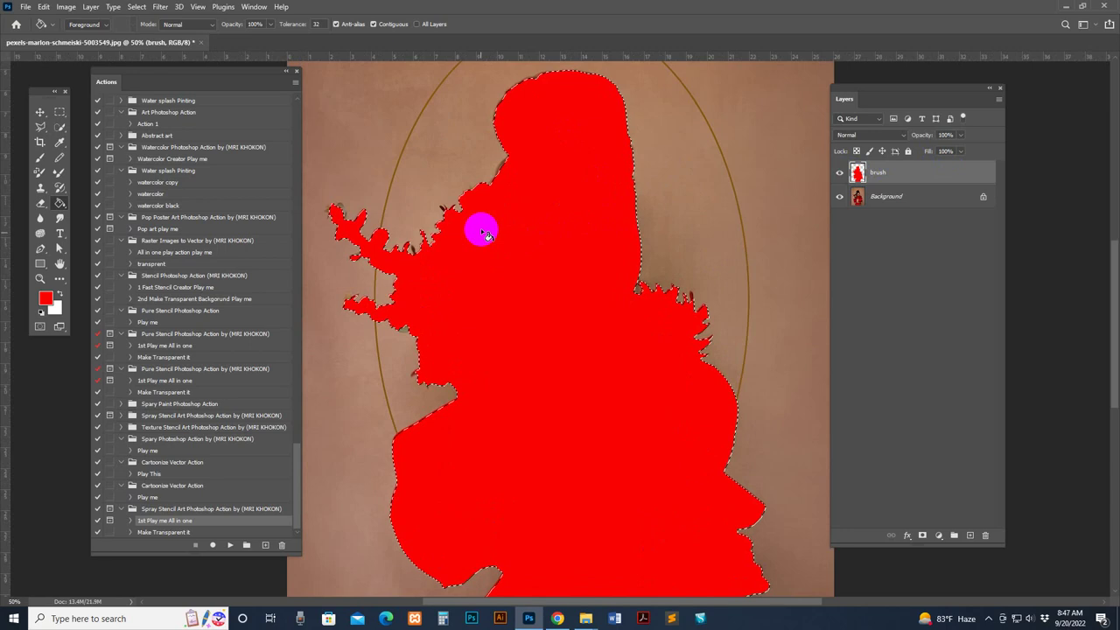
Deselect, run the 1st Play me All in one action with the brush layer active, and dismiss its closing message
left_click(137, 7)
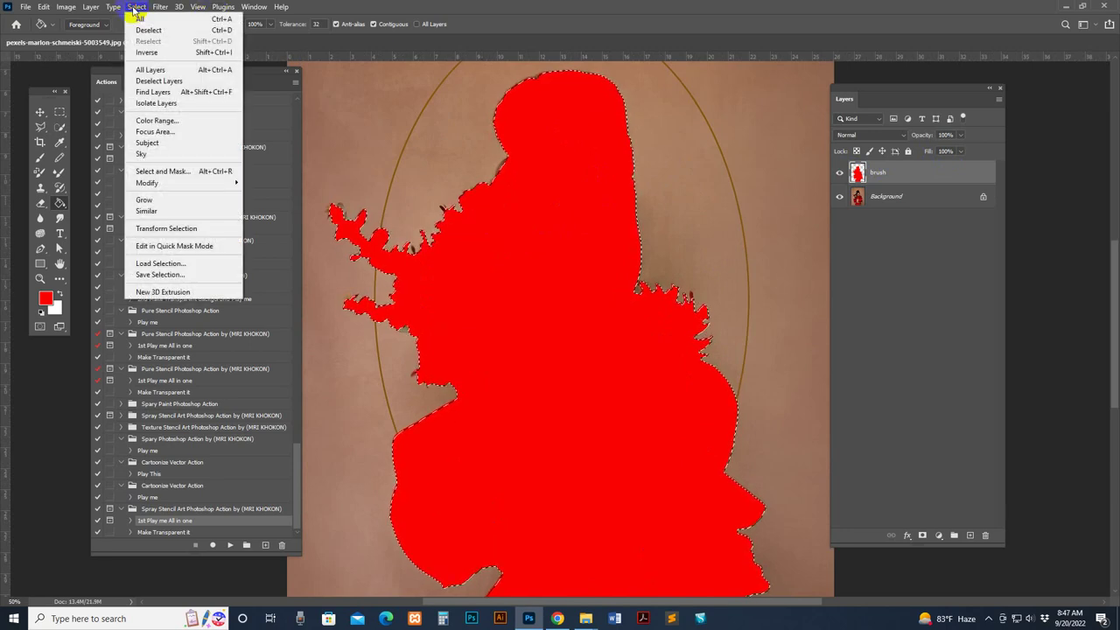
left_click(149, 30)
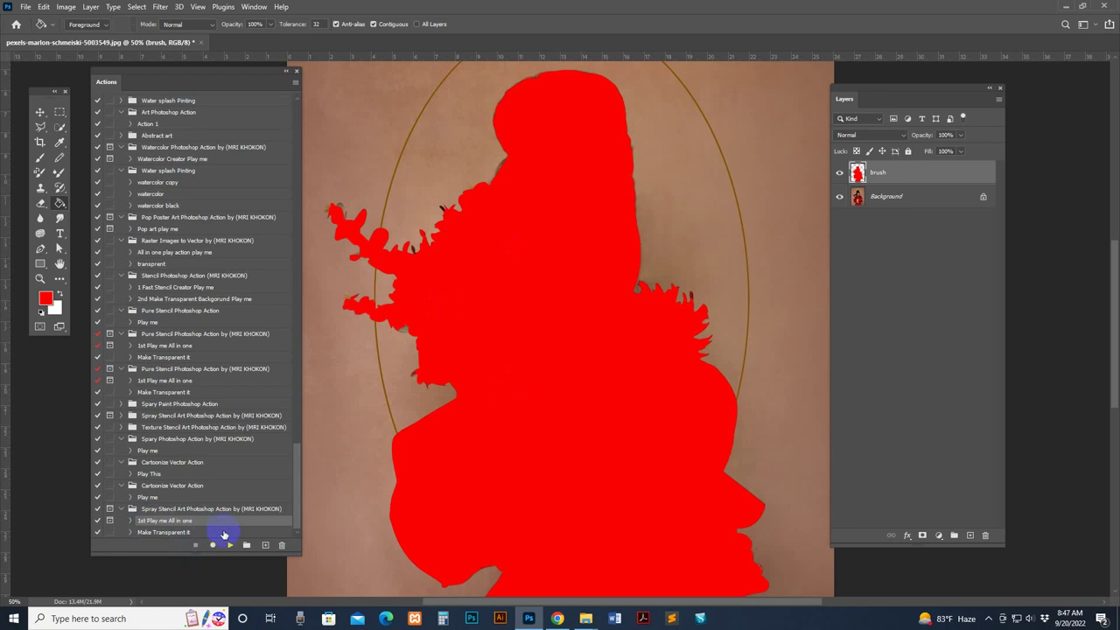
left_click(919, 181)
left_click(230, 546)
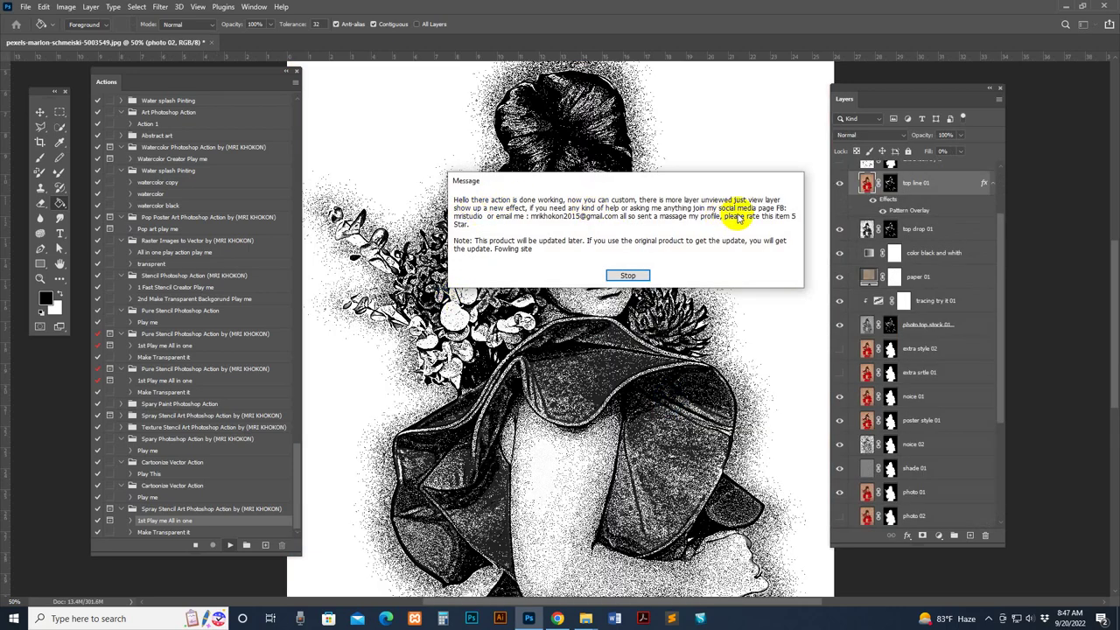
left_click(632, 275)
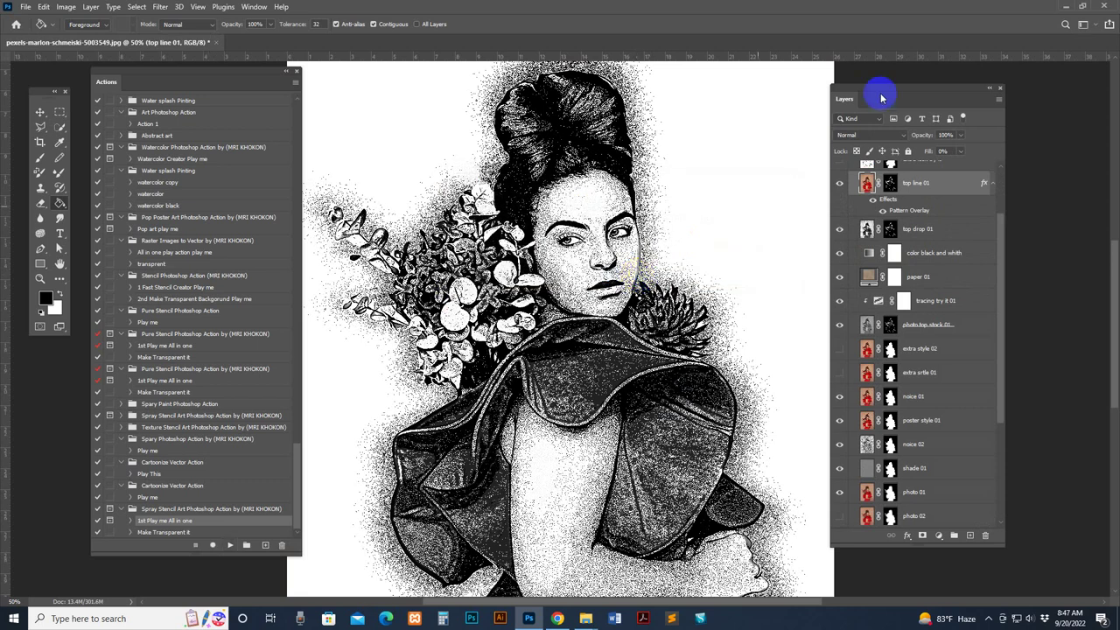
Move the Layers panel away from the artwork and examine the stencil effect on the face, flowers and dress up close
left_click_drag(847, 95, 892, 79)
key("z")
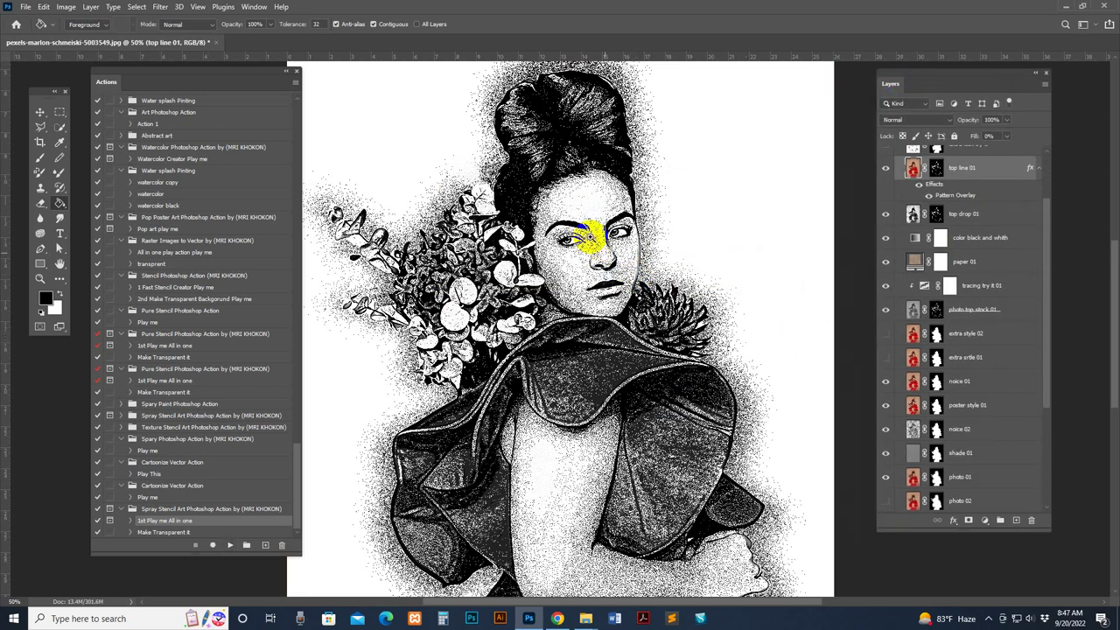
left_click(586, 223)
left_click_drag(587, 219, 697, 203)
left_click(697, 203, "alt")
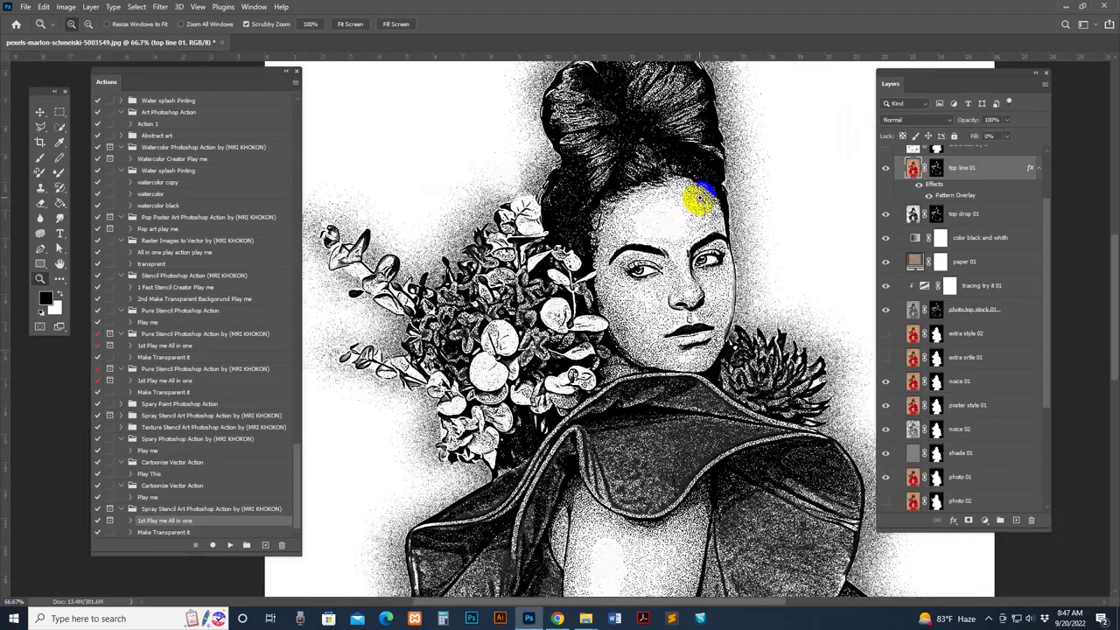
scroll(691, 199, "down", 10)
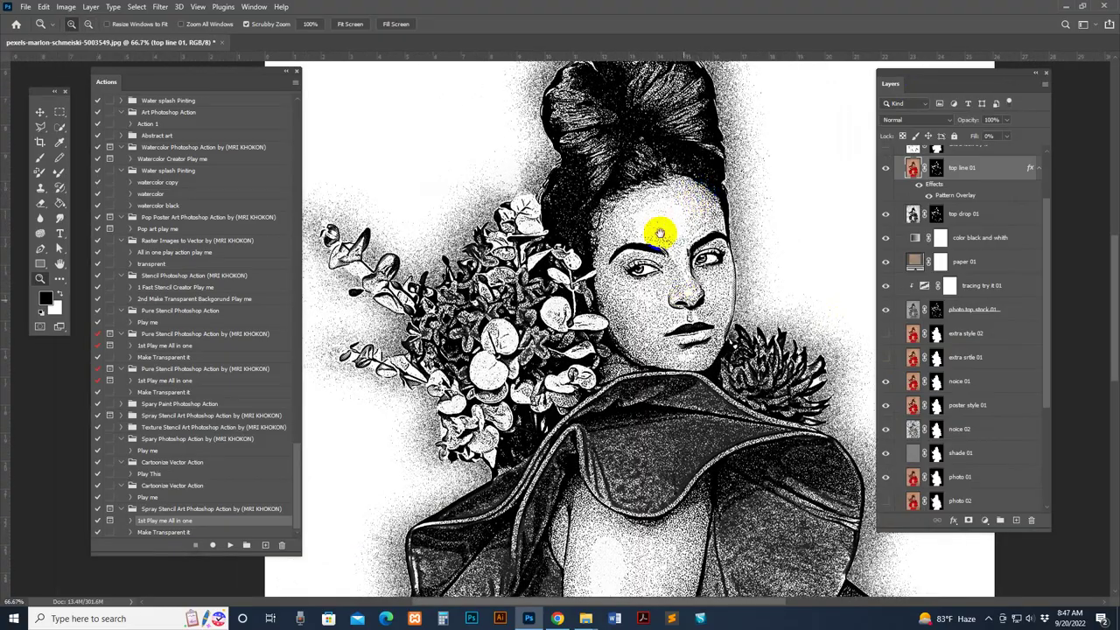
scroll(686, 263, "up", 10)
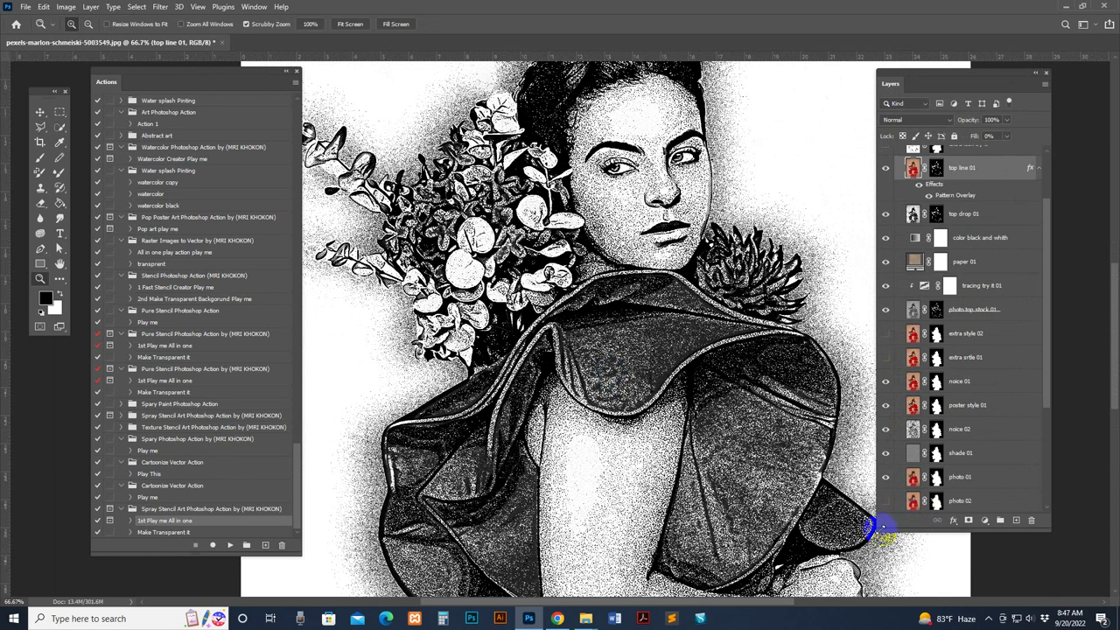
Widen the Layers panel and select the tracing try it 01 adjustment layer in the All effect making group
left_click_drag(877, 528, 857, 530)
scroll(977, 376, "down", 3)
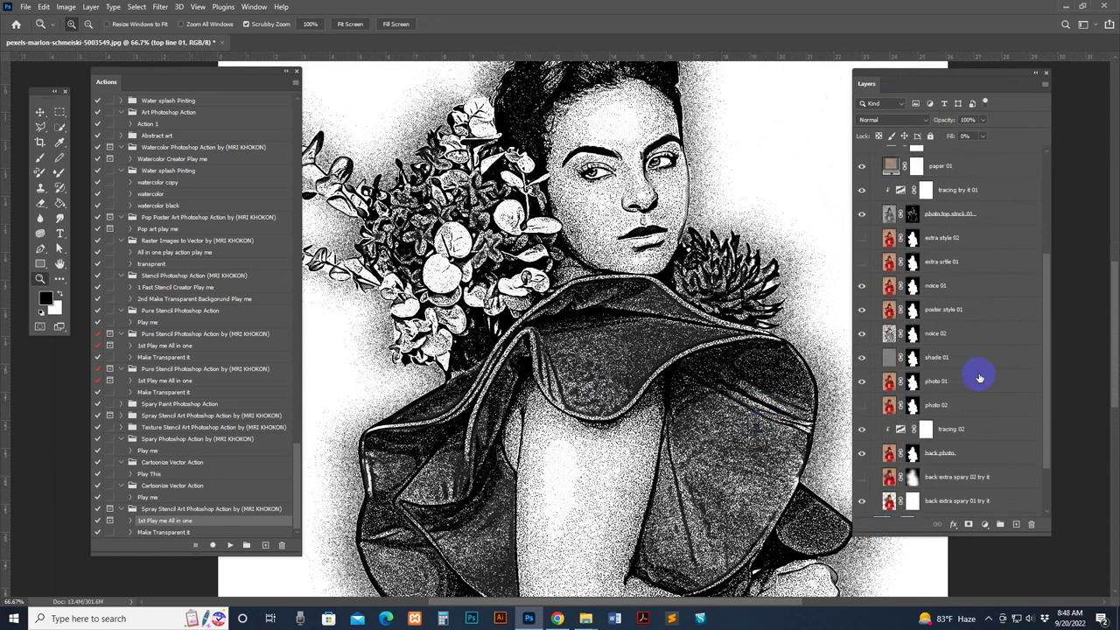
scroll(979, 376, "up", 4)
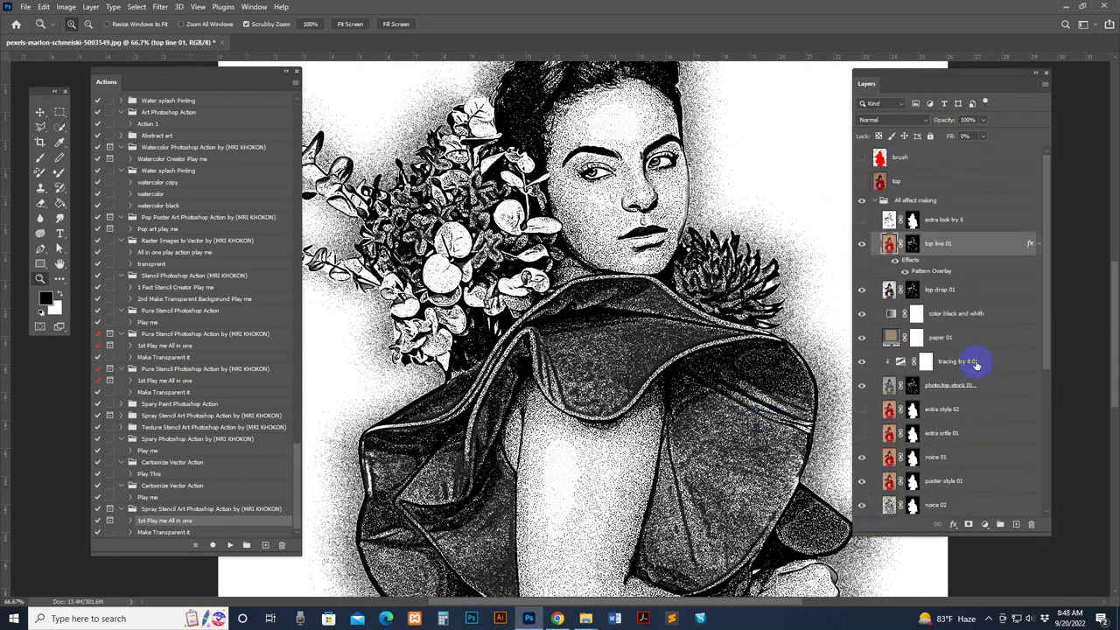
scroll(975, 363, "down", 2)
left_click(974, 290)
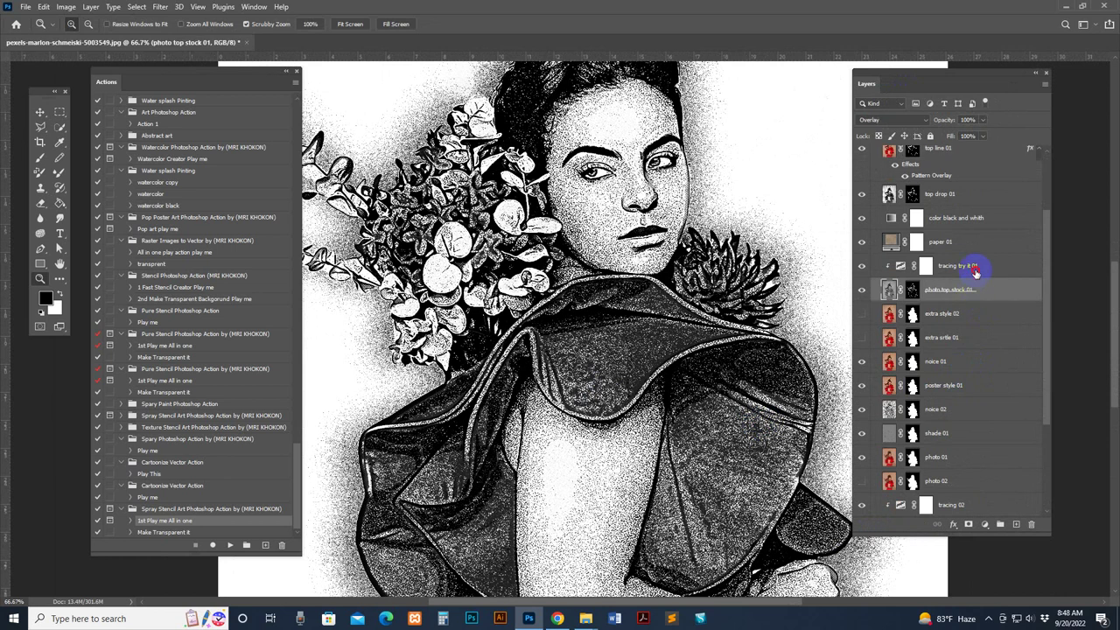
left_click(974, 271)
Raise the Threshold level of the tracing 02 adjustment layer to about 89 and close its properties
scroll(976, 372, "down", 3)
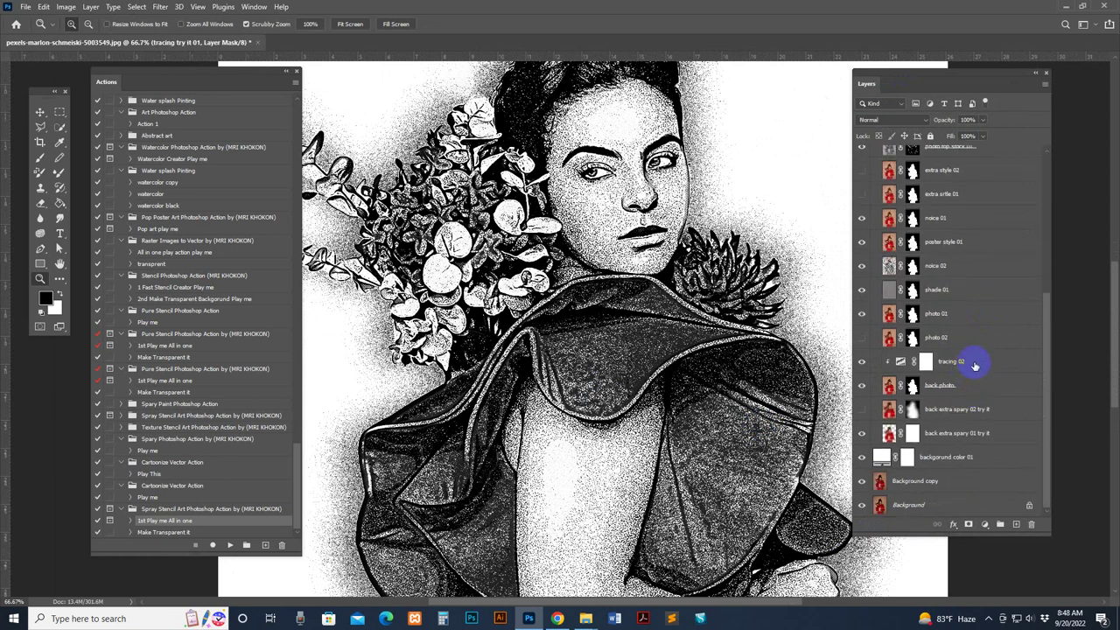
left_click(960, 366)
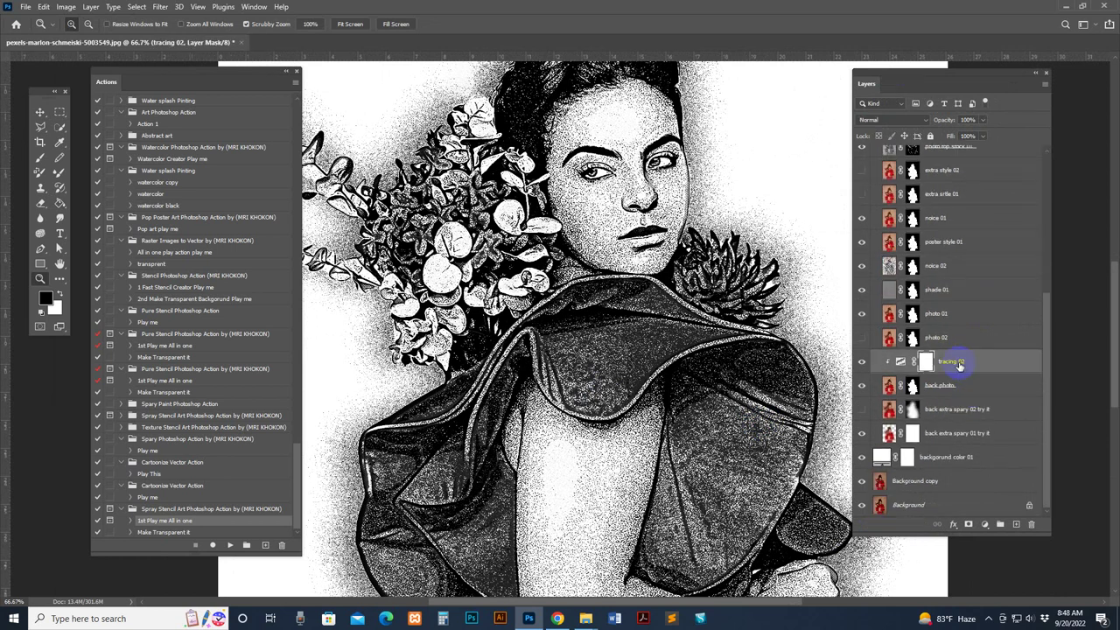
double_click(900, 363)
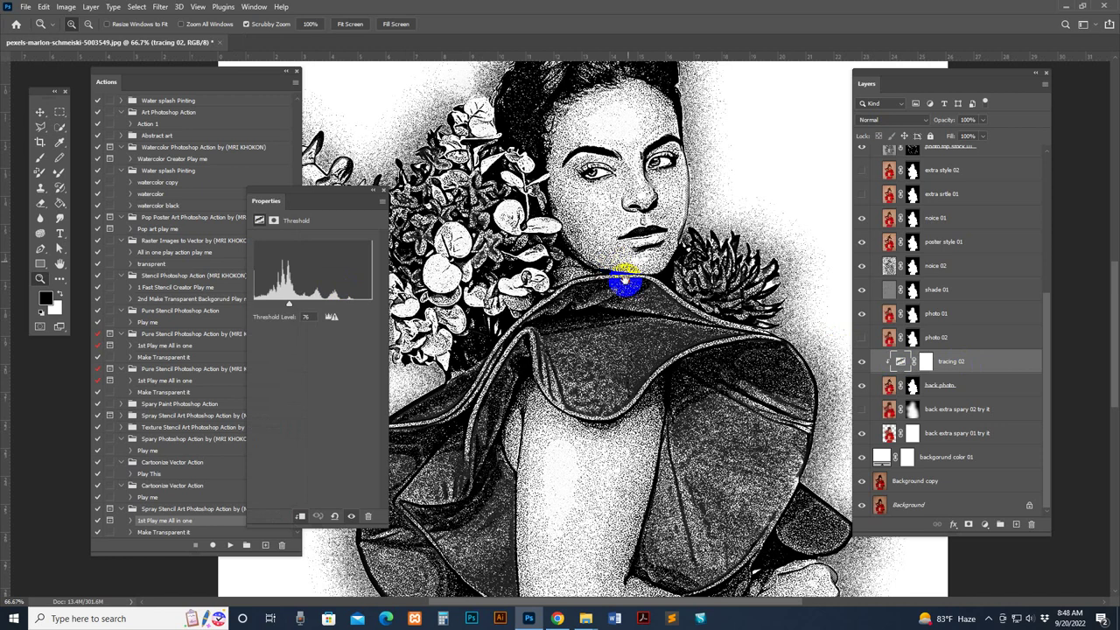
left_click(625, 280)
mouse_move(315, 225)
left_mouse_down()
mouse_move(460, 240)
mouse_move(730, 230)
mouse_move(294, 218)
mouse_move(306, 239)
left_mouse_up()
left_click(282, 323)
mouse_move(290, 322)
left_mouse_down()
mouse_move(319, 320)
mouse_move(254, 323)
mouse_move(297, 312)
left_mouse_up()
left_click_drag(290, 313, 287, 313)
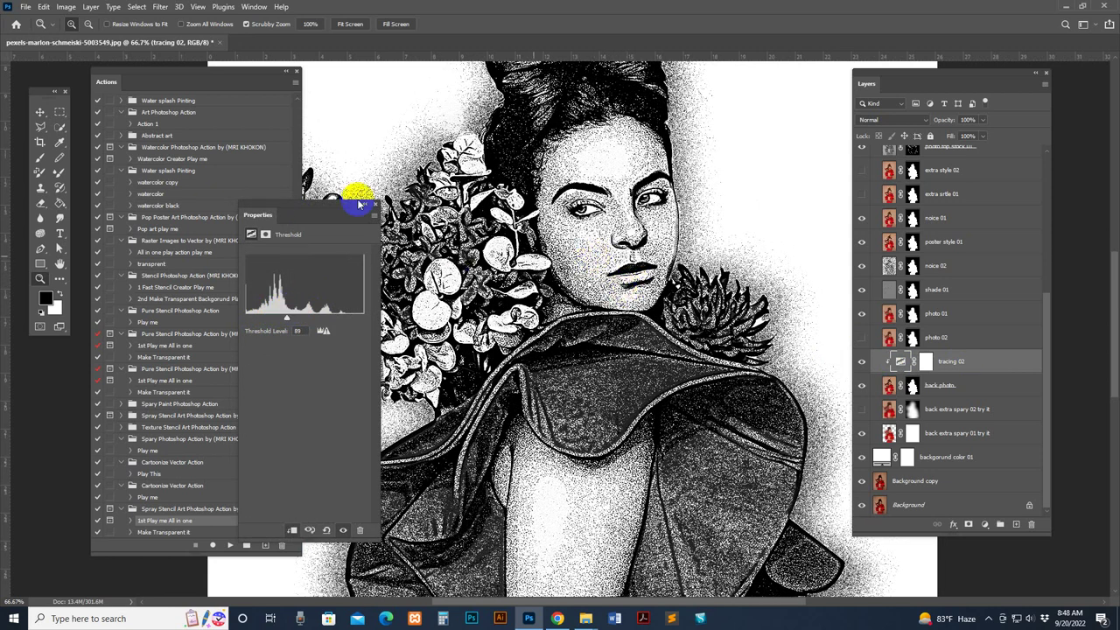
left_click(853, 270)
Turn the extra srtle 01 layer on and off to preview its effect on the dress and flowers
scroll(947, 287, "up", 3)
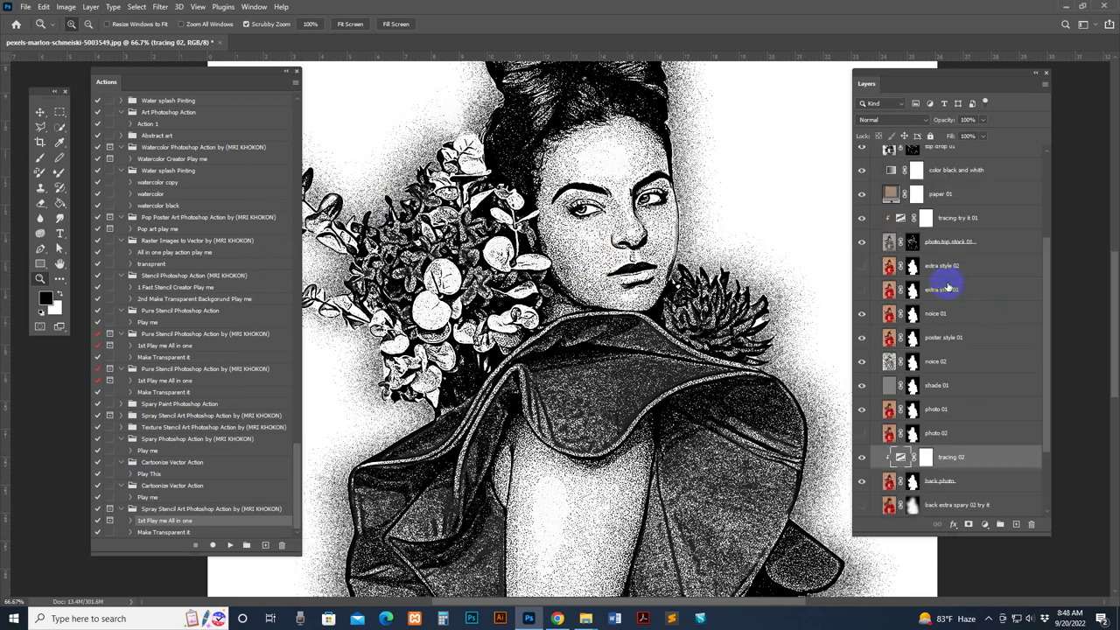
scroll(946, 288, "up", 2)
left_click(875, 339)
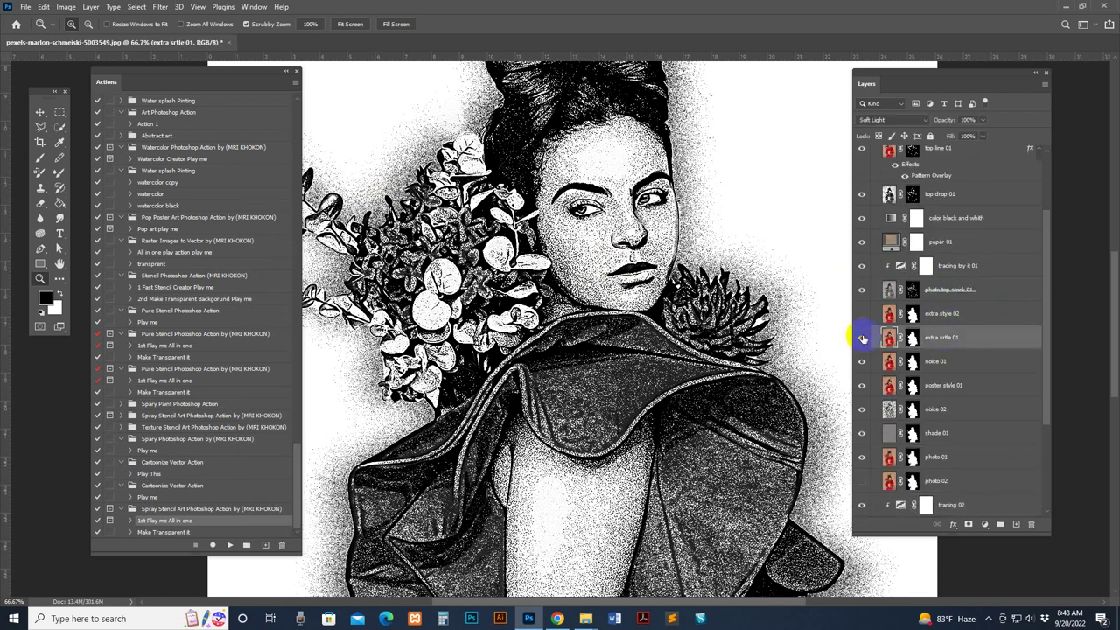
left_click(863, 338)
left_click(861, 314)
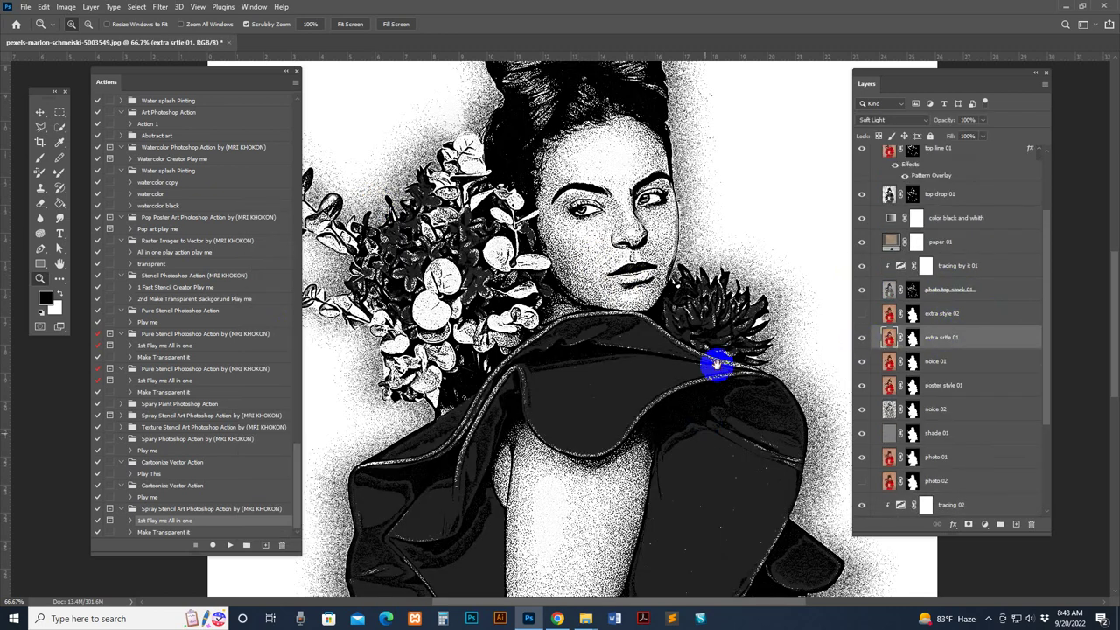
left_click_drag(717, 367, 758, 403)
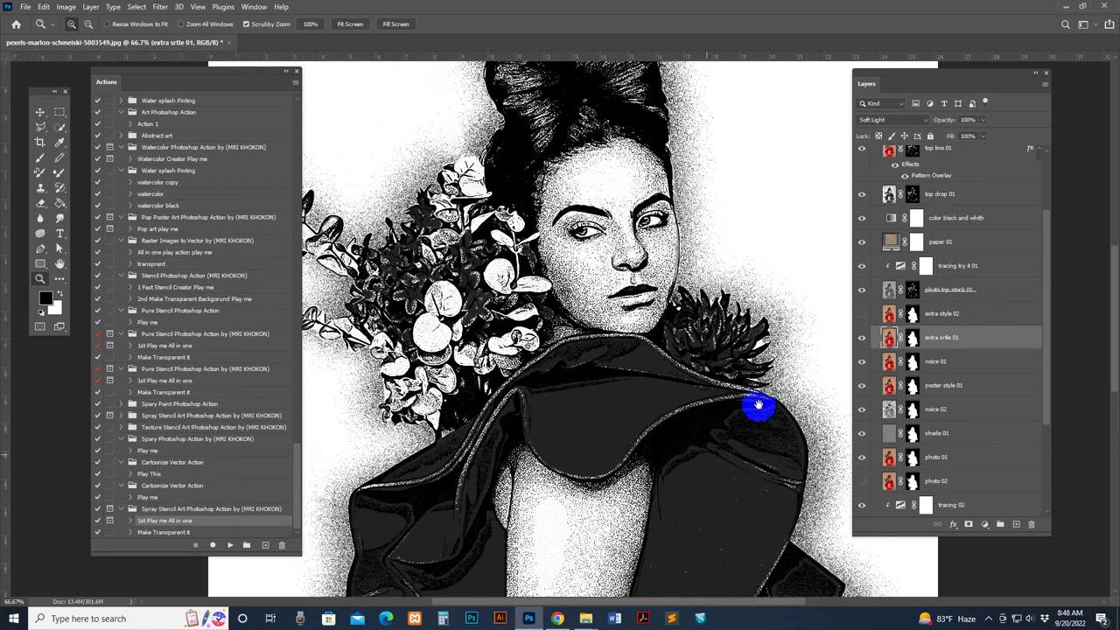
Show and hide the extra style 02 layer to compare its effect on the artwork
left_click(885, 314)
left_click(863, 315)
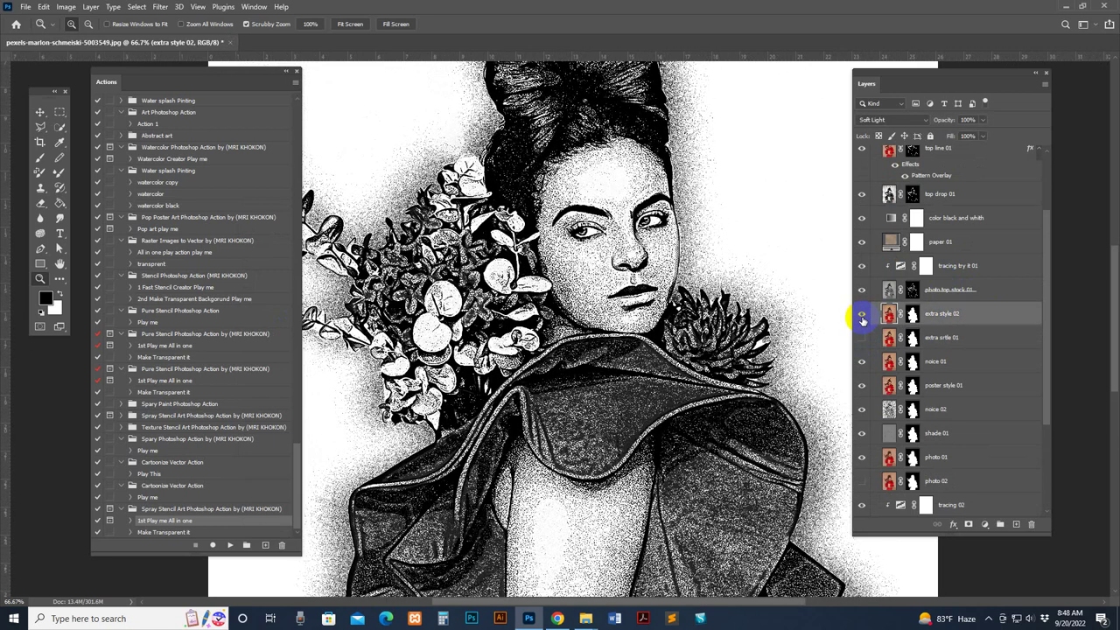
left_click(862, 317)
left_click_drag(732, 233, 740, 375)
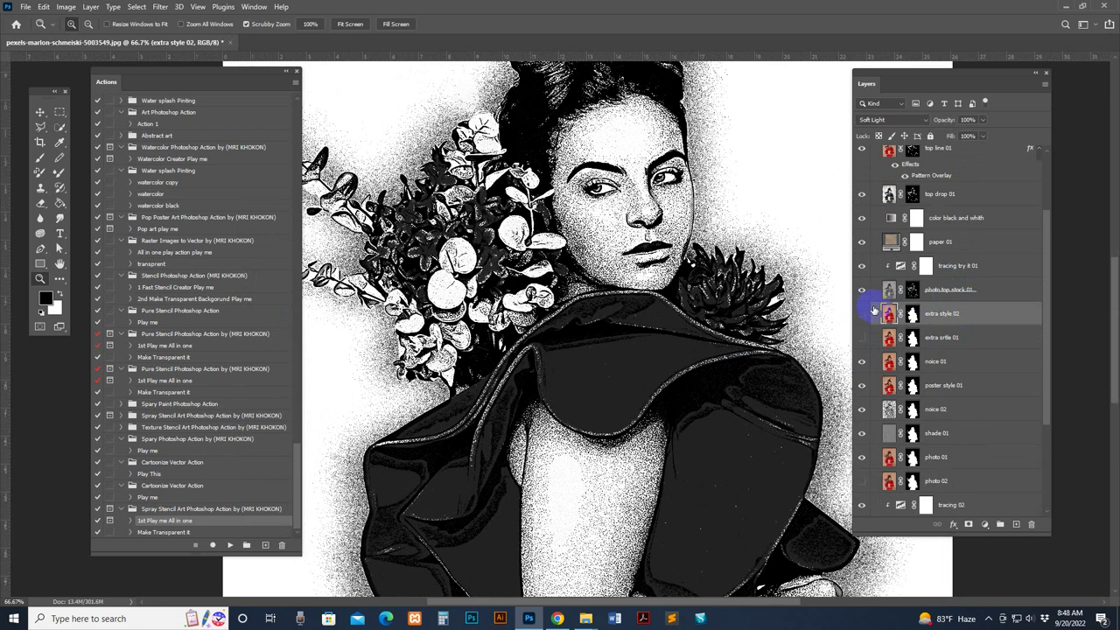
Set the Threshold level of the tracing try it 01 adjustment layer to 149 and close its properties
left_click(942, 271)
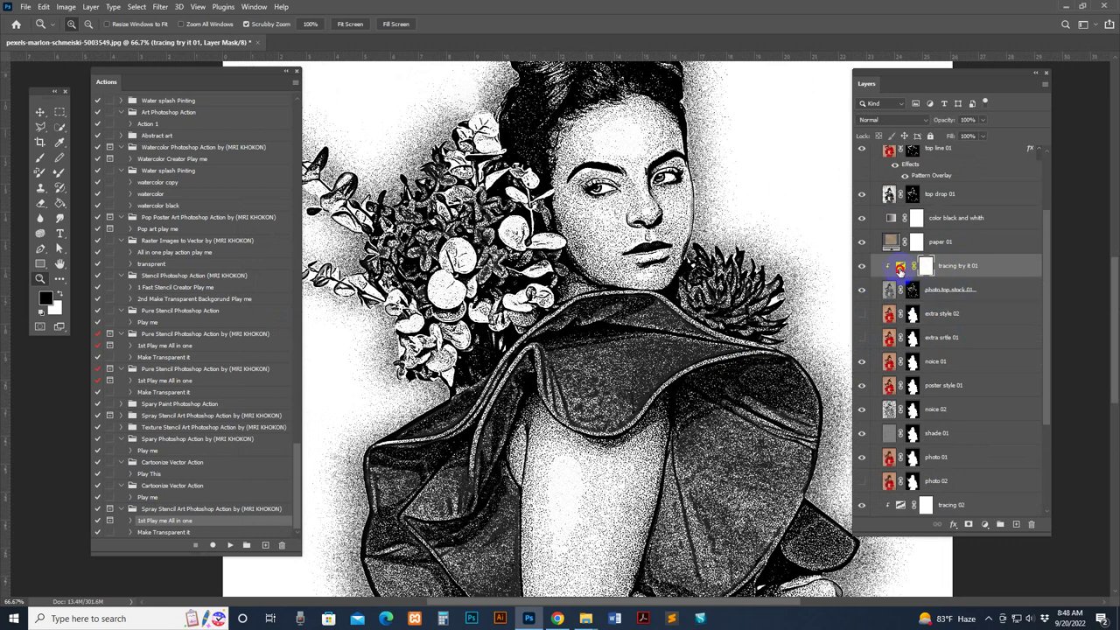
double_click(900, 270)
left_click(276, 317)
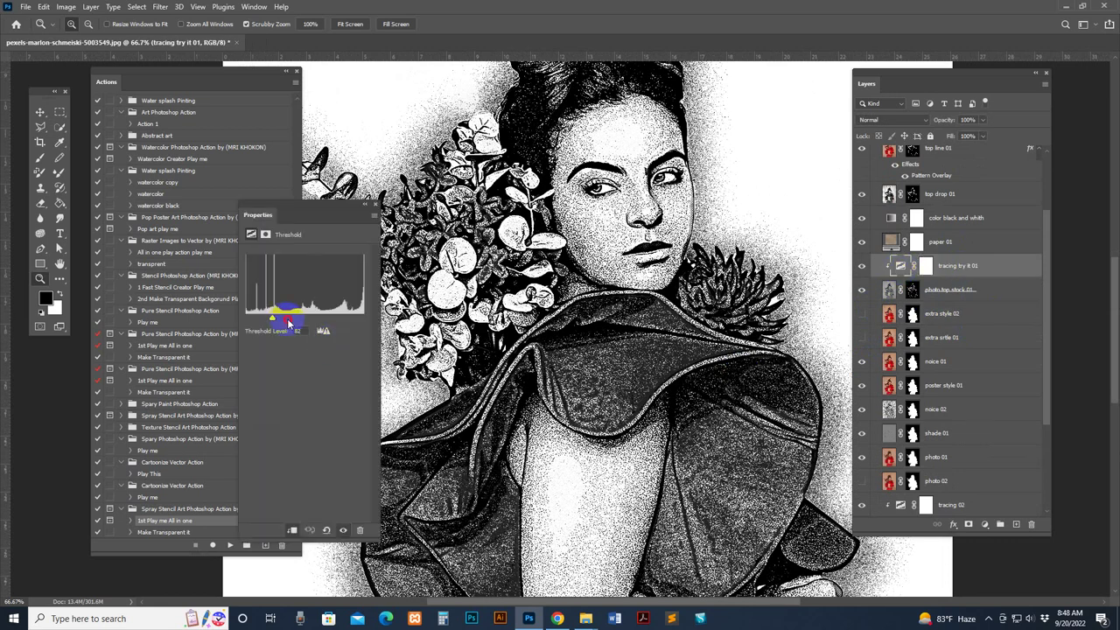
left_click_drag(290, 322, 315, 317)
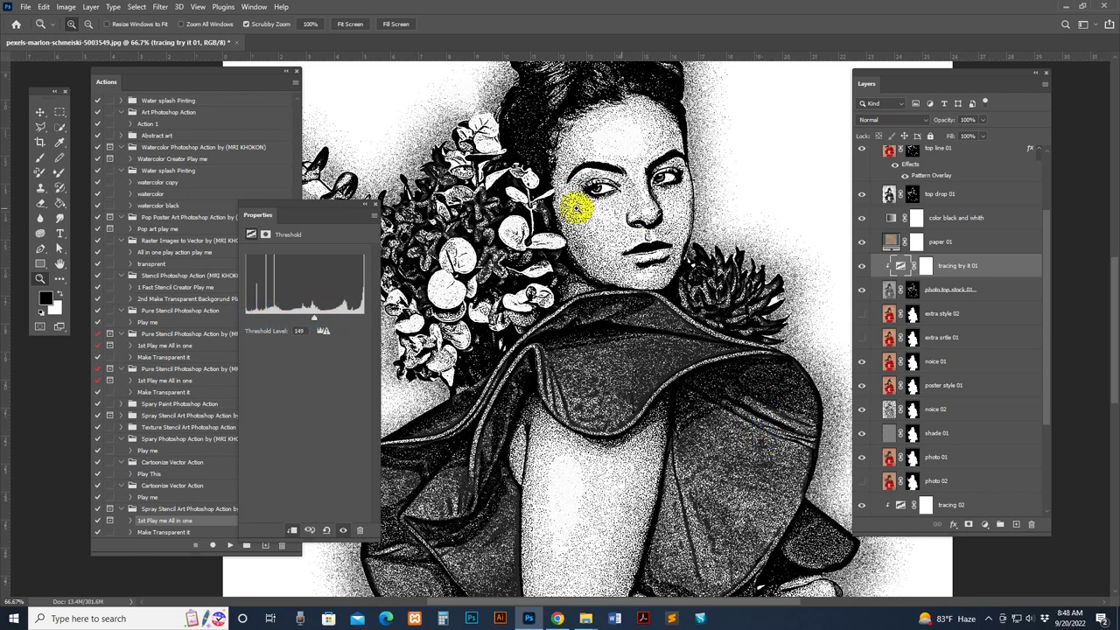
left_click(376, 206)
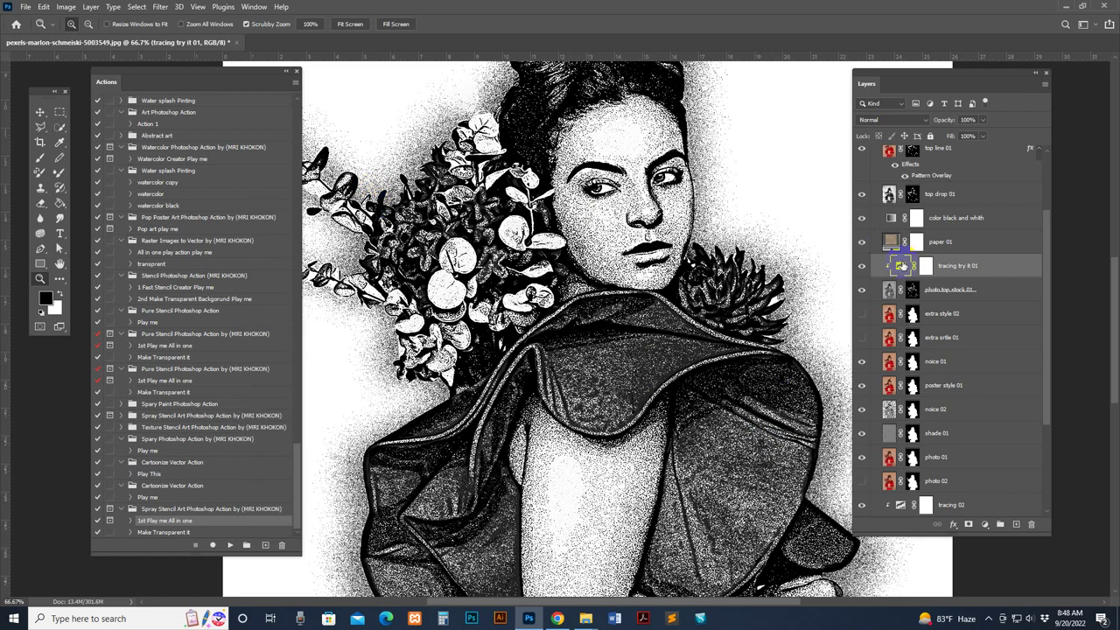
Show the extra look try it layer and examine its effect on the face, flowers and dress
scroll(949, 275, "up", 4)
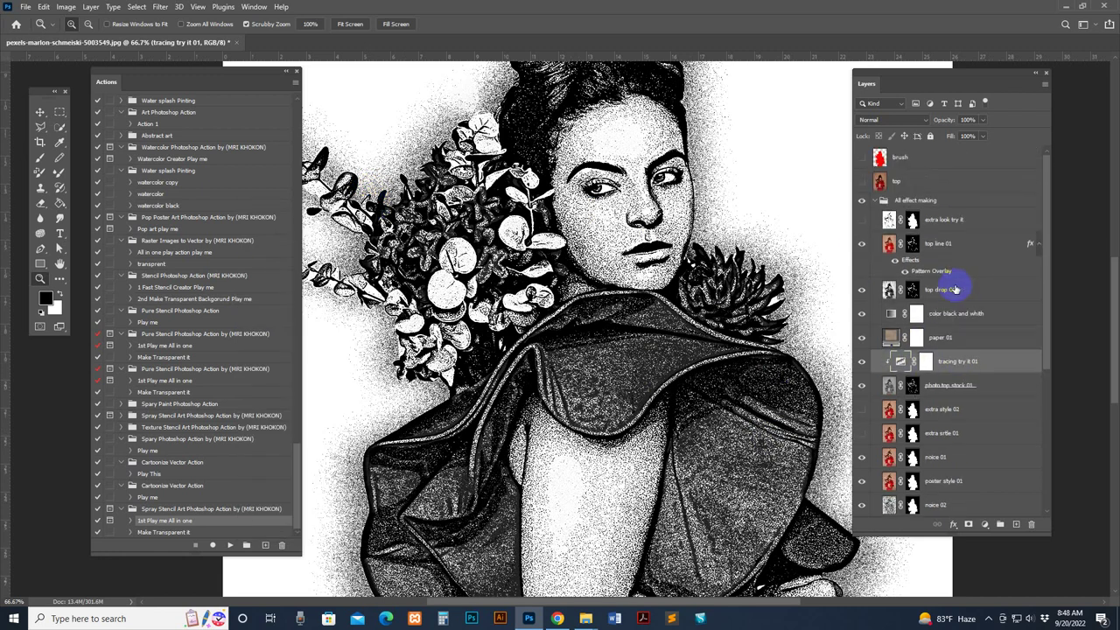
left_click(878, 219)
left_click(861, 220)
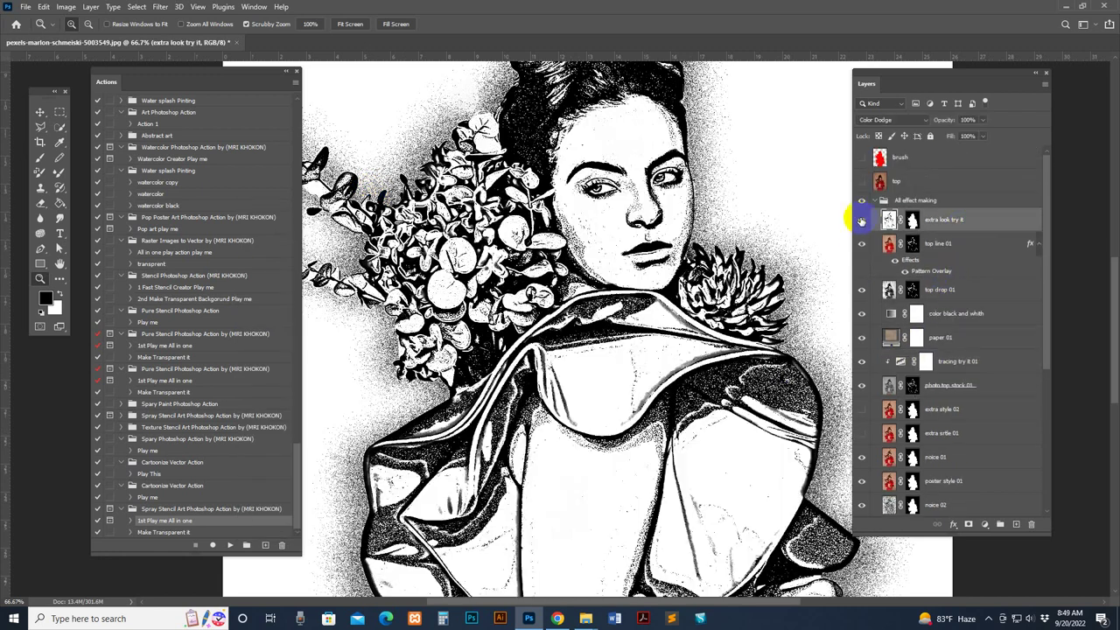
scroll(726, 271, "up", 3)
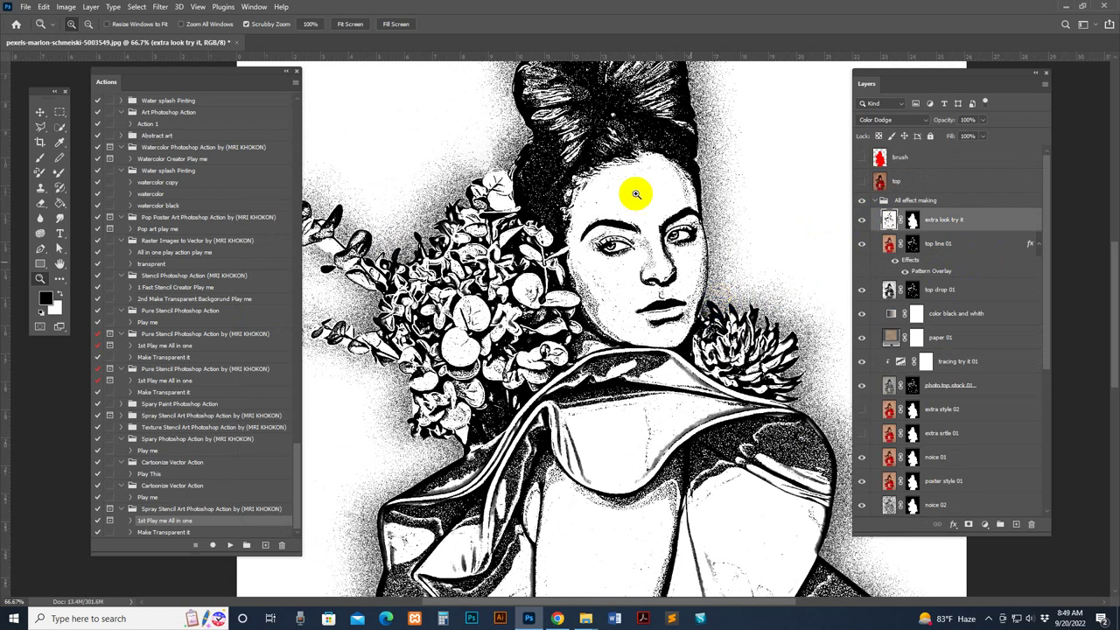
left_click(639, 245, "alt")
scroll(640, 245, "down", 3)
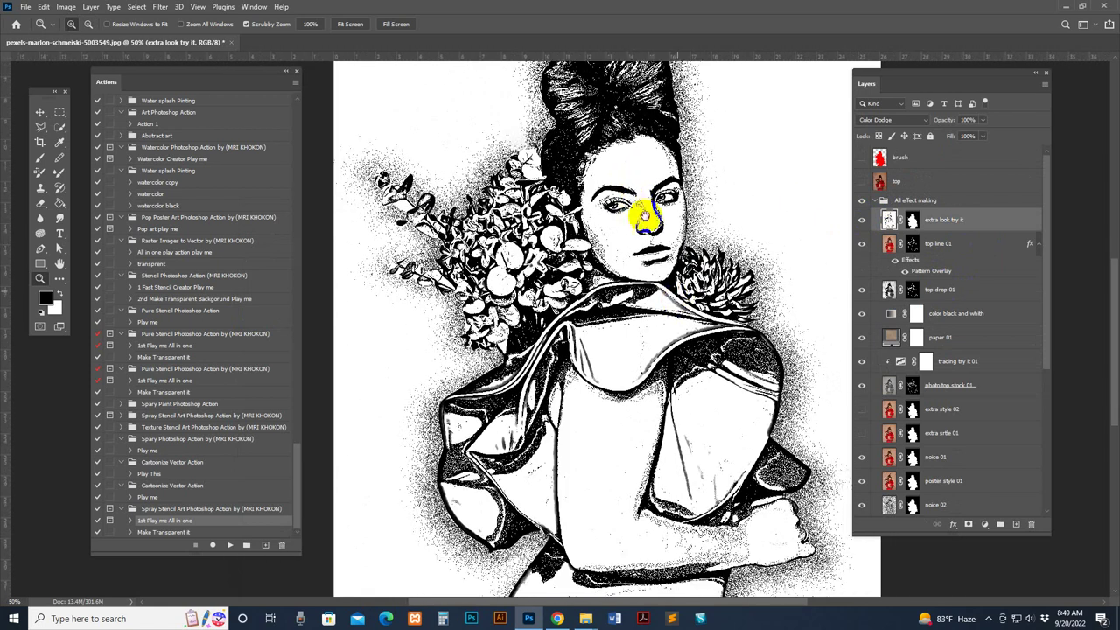
Toggle the extra look try it layer's visibility repeatedly to compare both looks, leaving the layer hidden
left_click(861, 220)
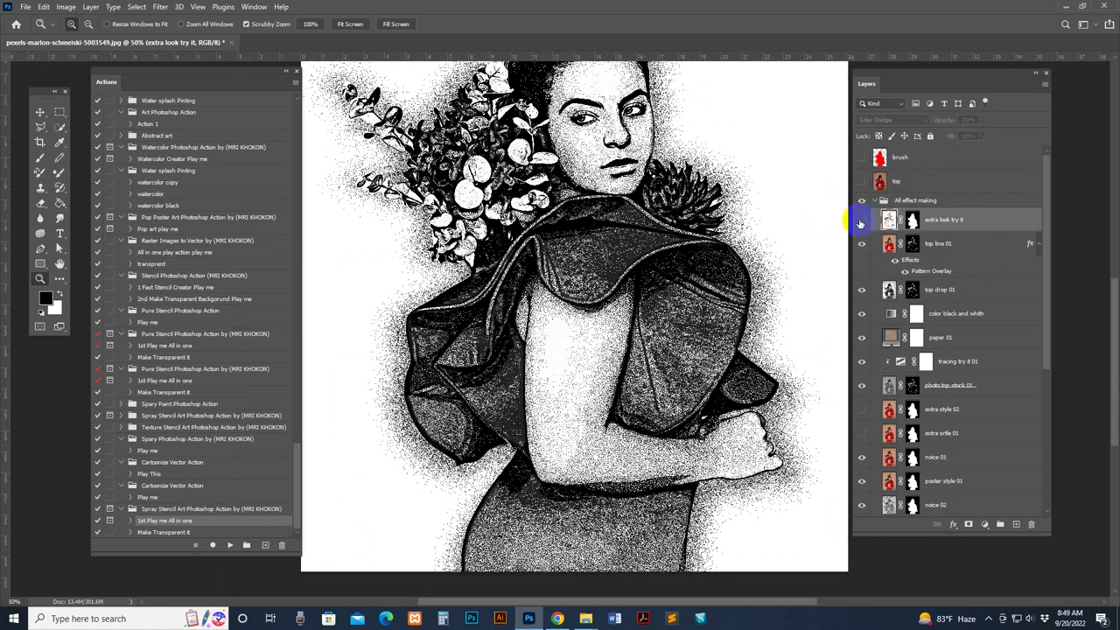
left_click(861, 221)
left_click(860, 221)
left_click(861, 221)
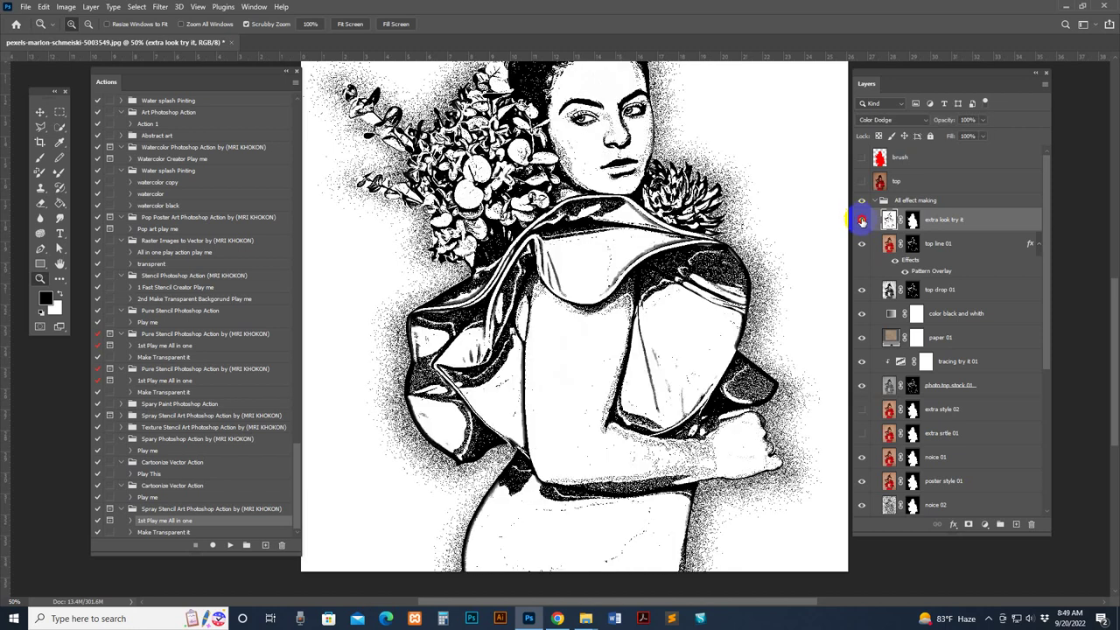
left_click(861, 221)
Select the All effect making group, move the Layers panel clear of the artwork, and run the Make Transparent it action
left_click(945, 207)
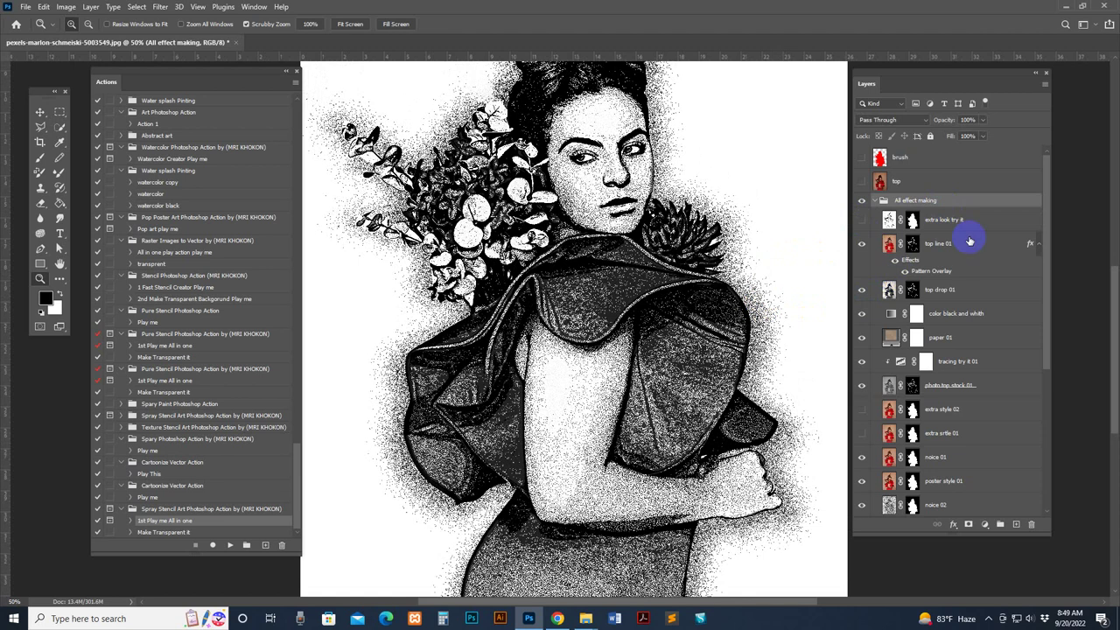
left_click(625, 250)
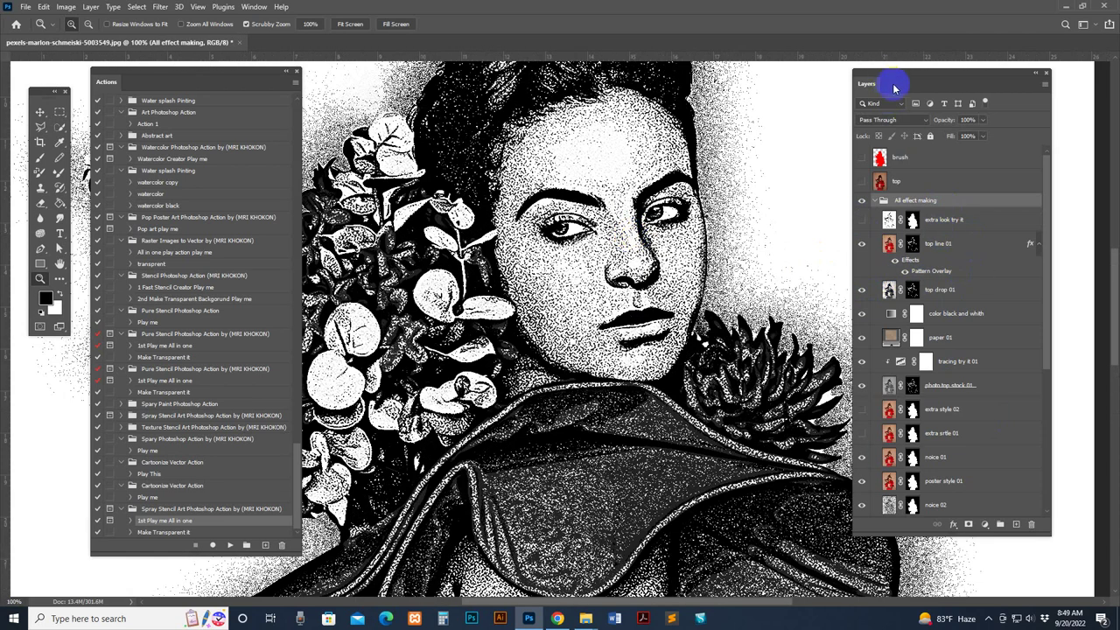
left_click_drag(900, 85, 922, 85)
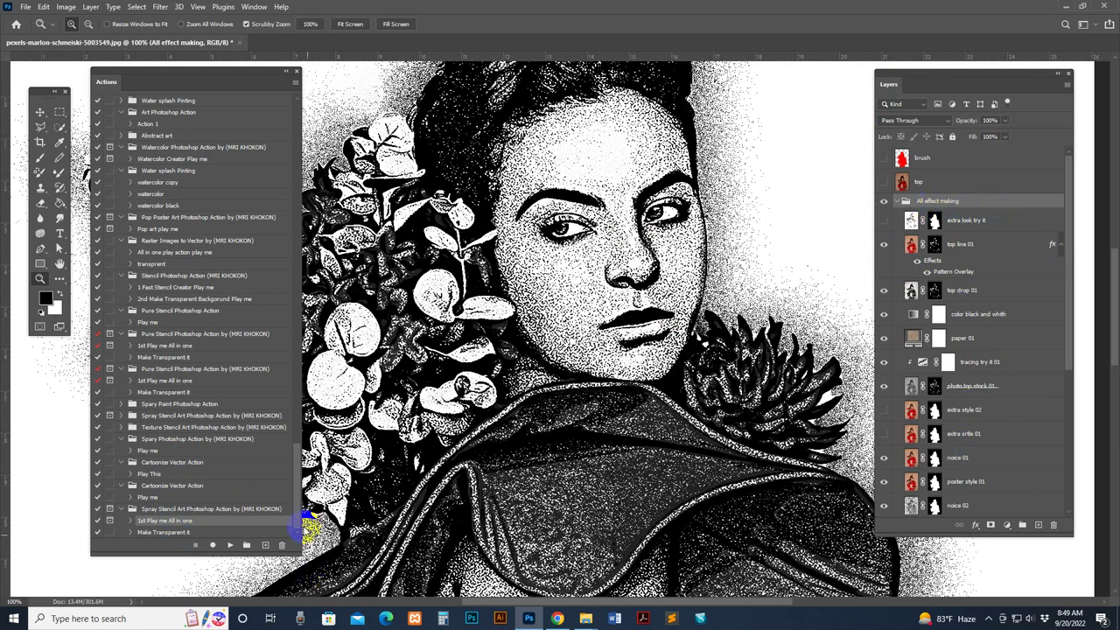
left_click(200, 532)
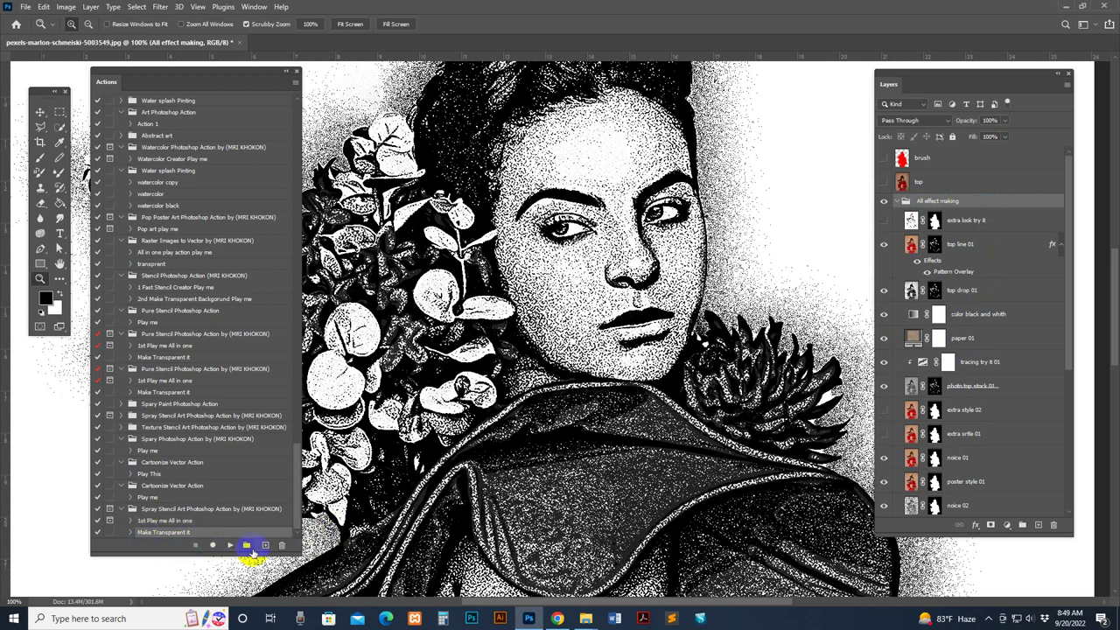
left_click(230, 544)
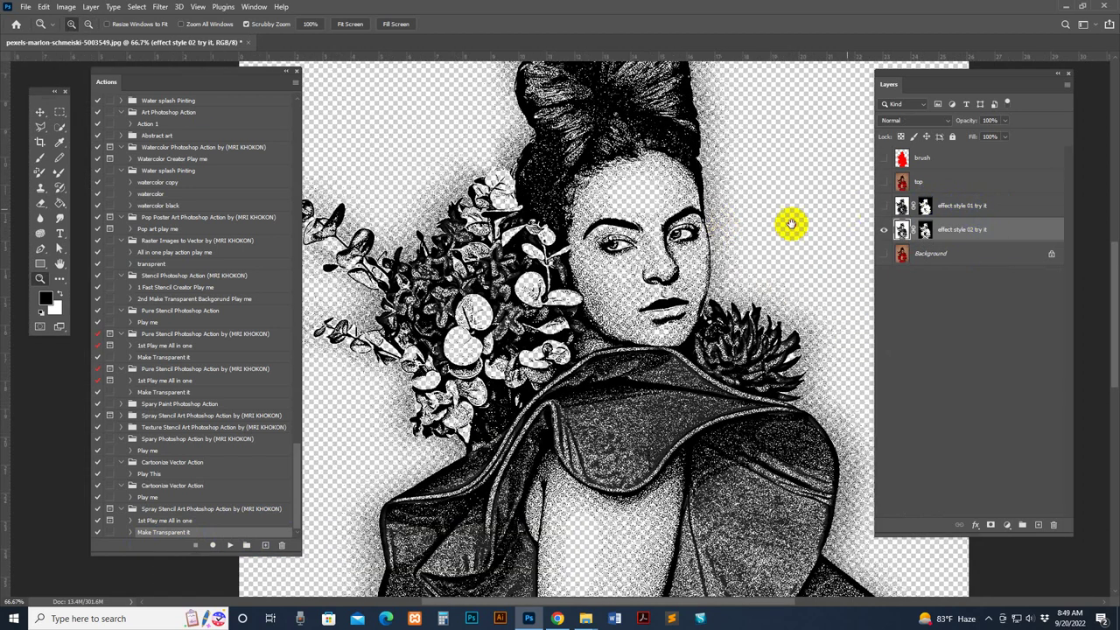
Switch to the Move tool and examine the transparent stencil cutout around the hair, flowers and dress
left_click_drag(790, 225, 887, 378)
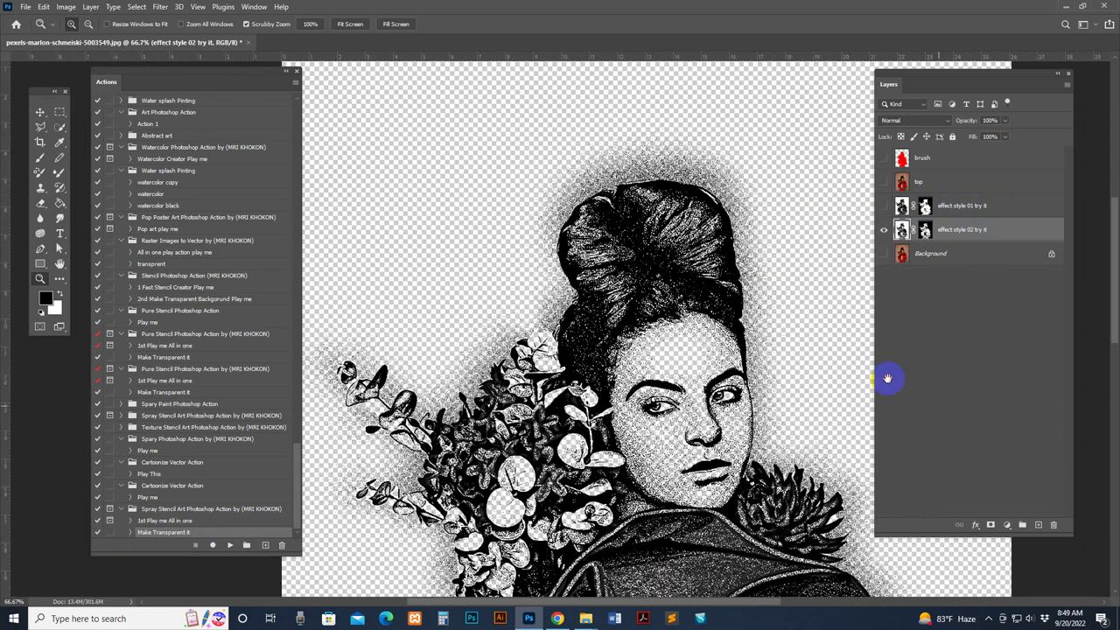
left_click(40, 112)
left_click_drag(638, 237, 654, 201)
scroll(737, 180, "down", 3)
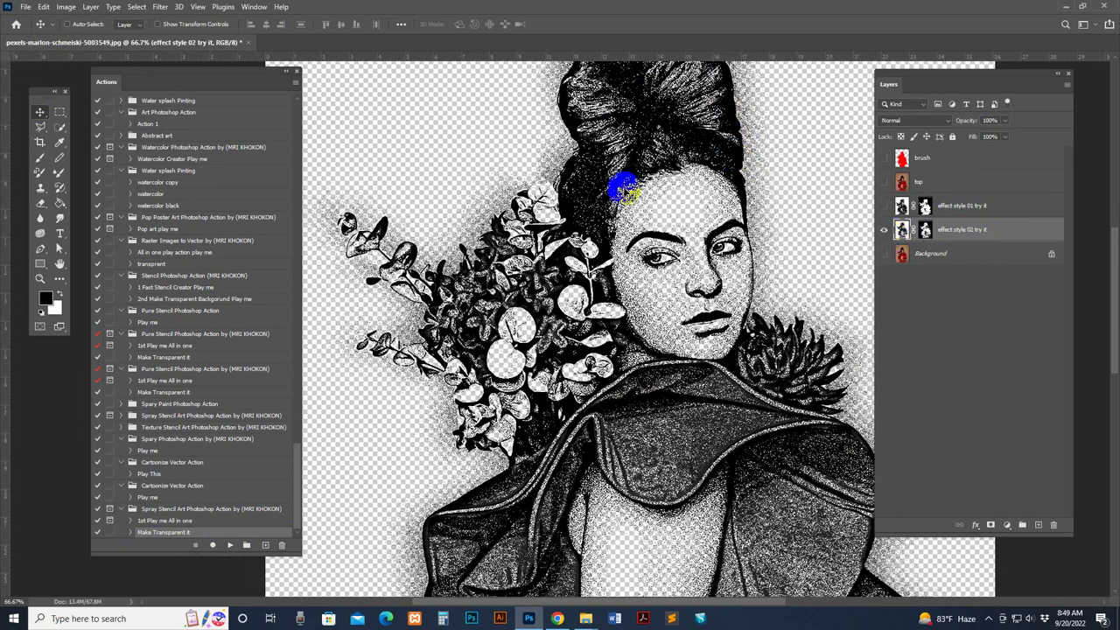
left_click(26, 6)
mouse_move(85, 187)
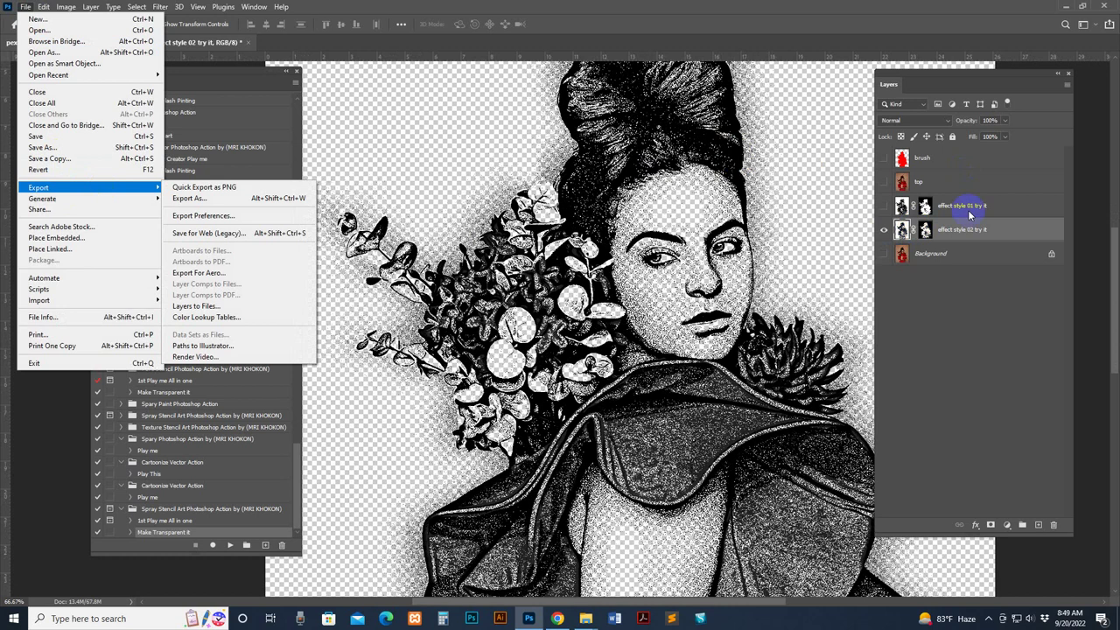
left_click(897, 242)
Open Save for Web (Legacy) for the transparent artwork and set the file format to PNG-24
key("z")
left_click(689, 285, "alt")
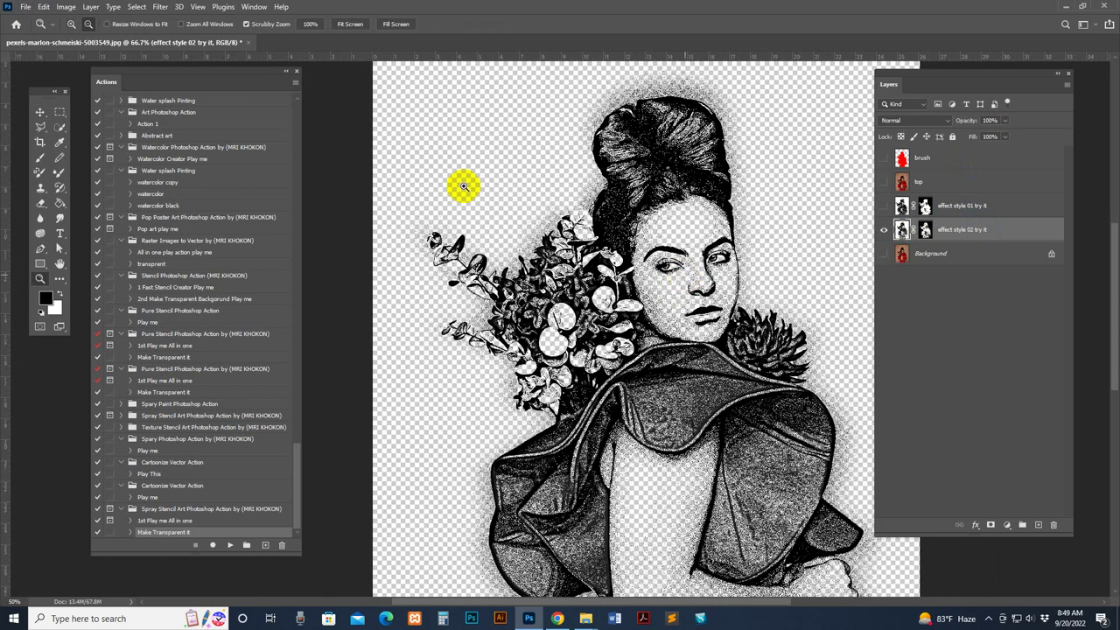
left_click(25, 6)
mouse_move(53, 188)
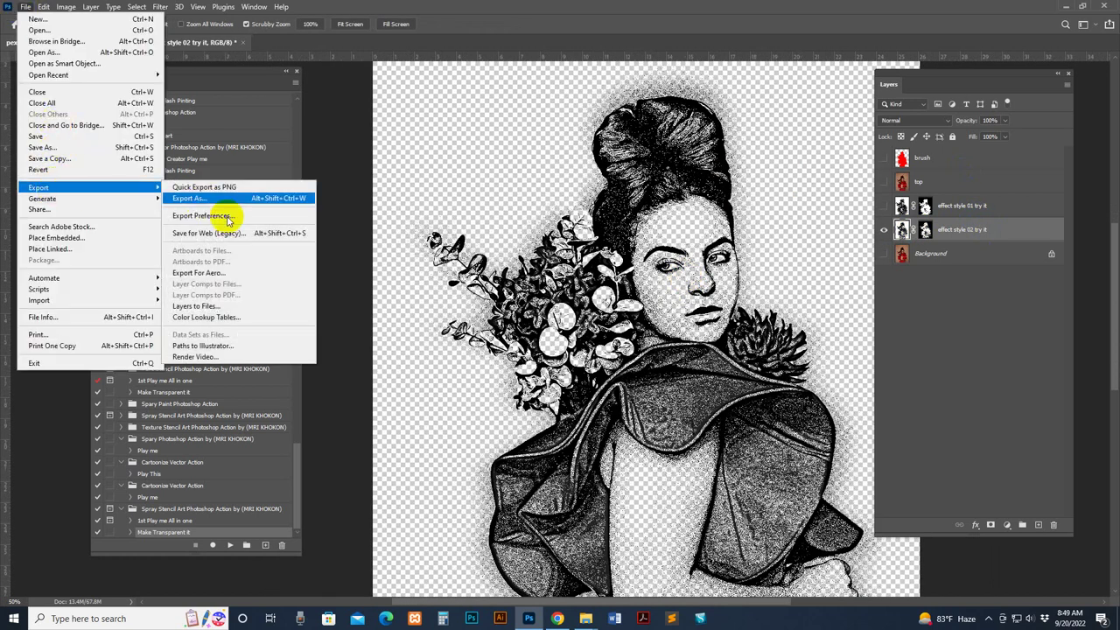
left_click(219, 235)
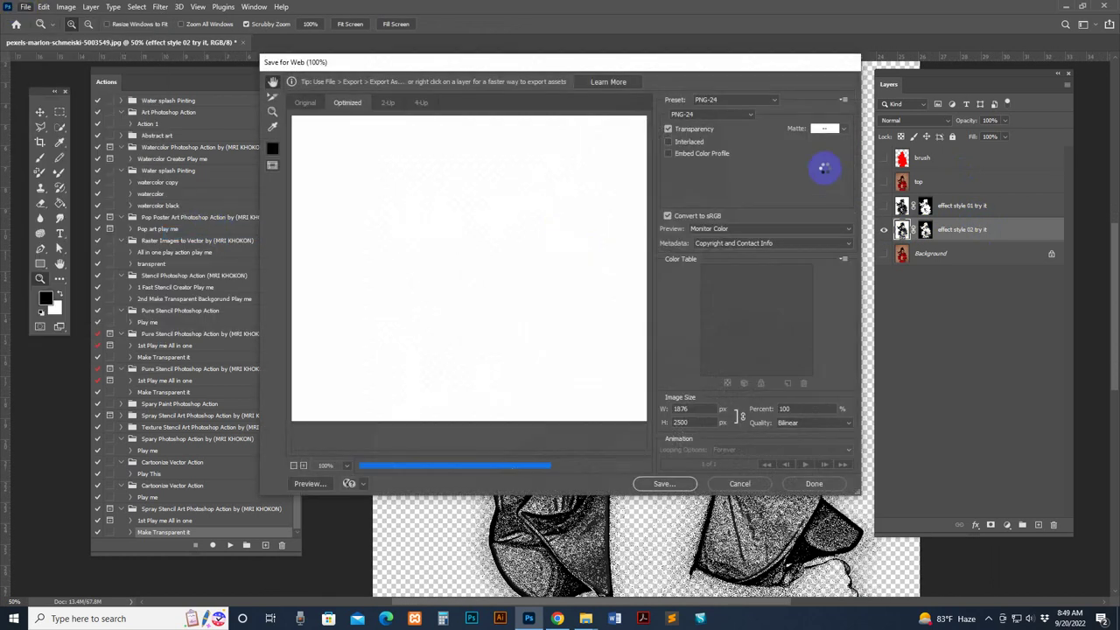
left_click(710, 114)
left_click(696, 153)
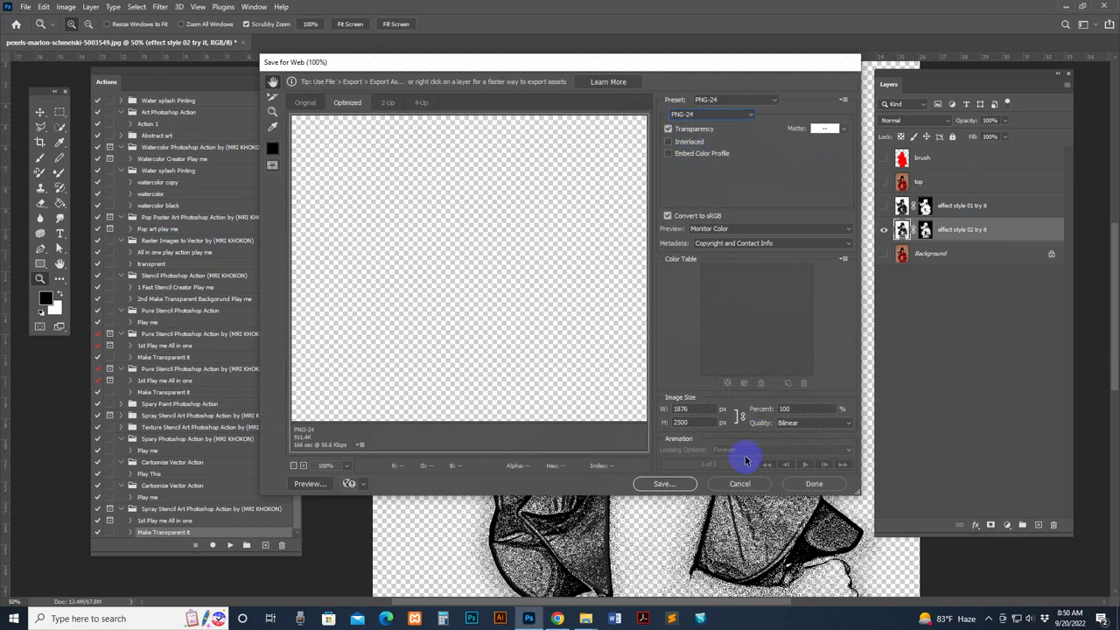
Save the optimized PNG as 0000.png in the Texture Stencil Art Photoshop Action folder
left_click(664, 483)
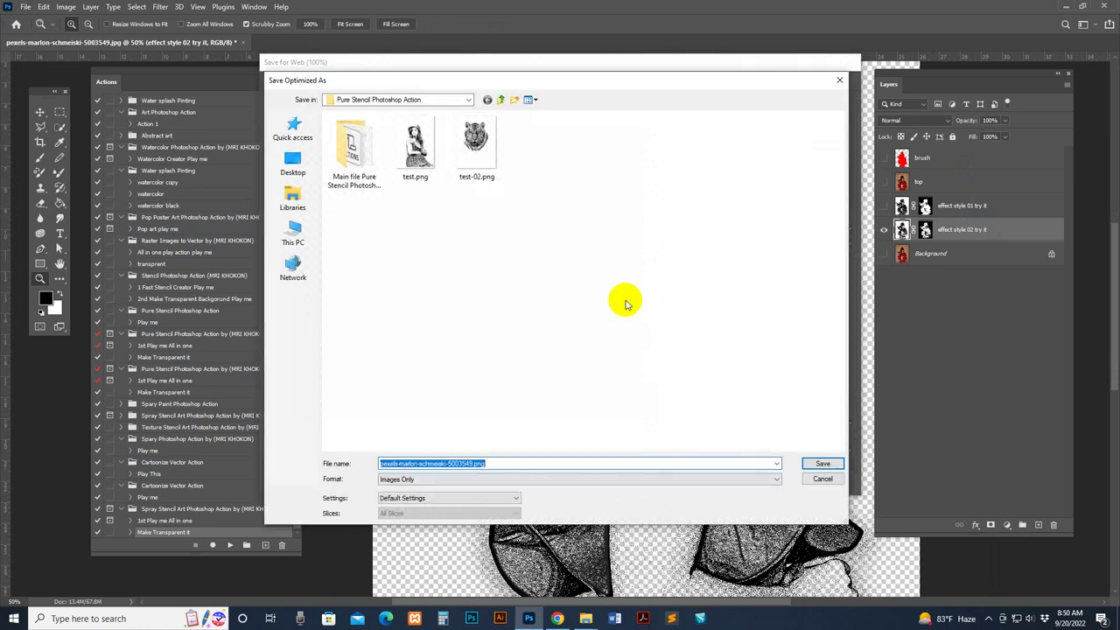
left_click(472, 464)
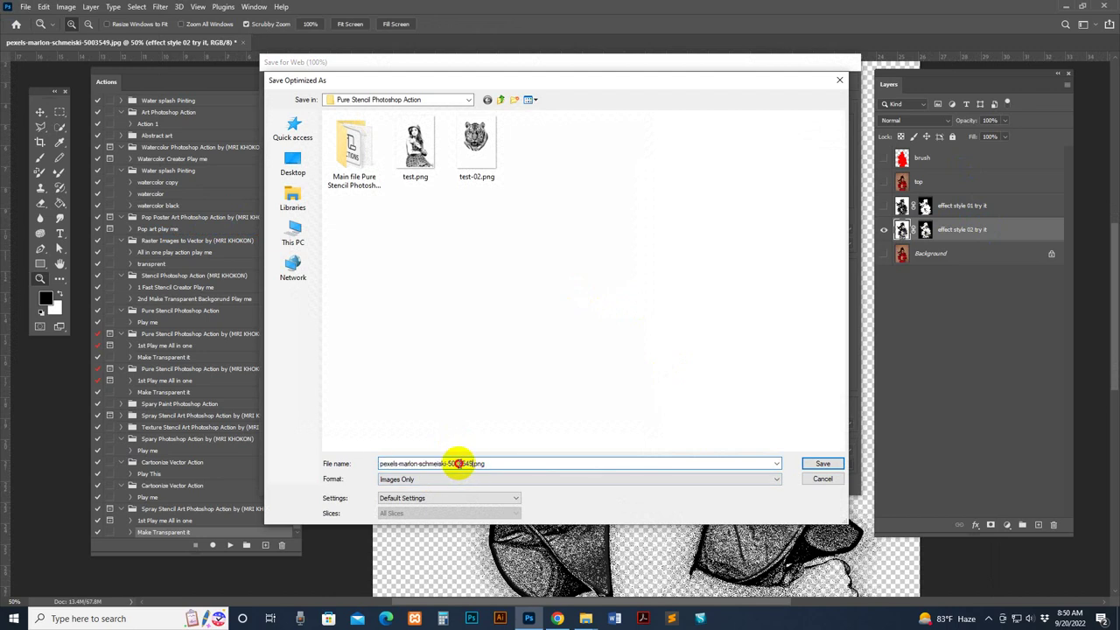
key("shift+Home")
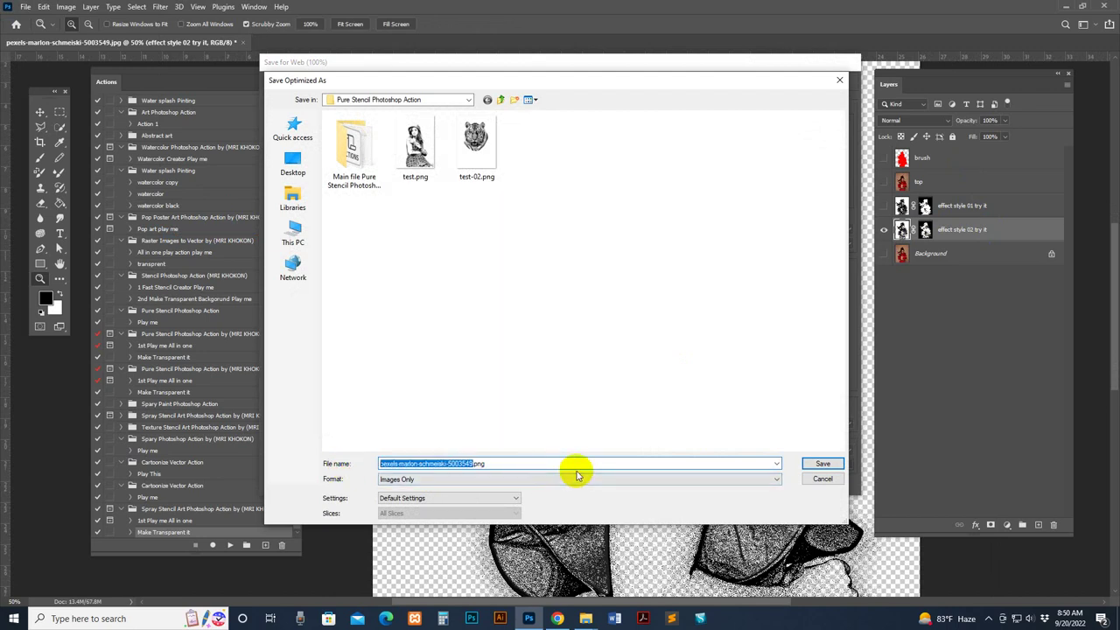
left_click(500, 100)
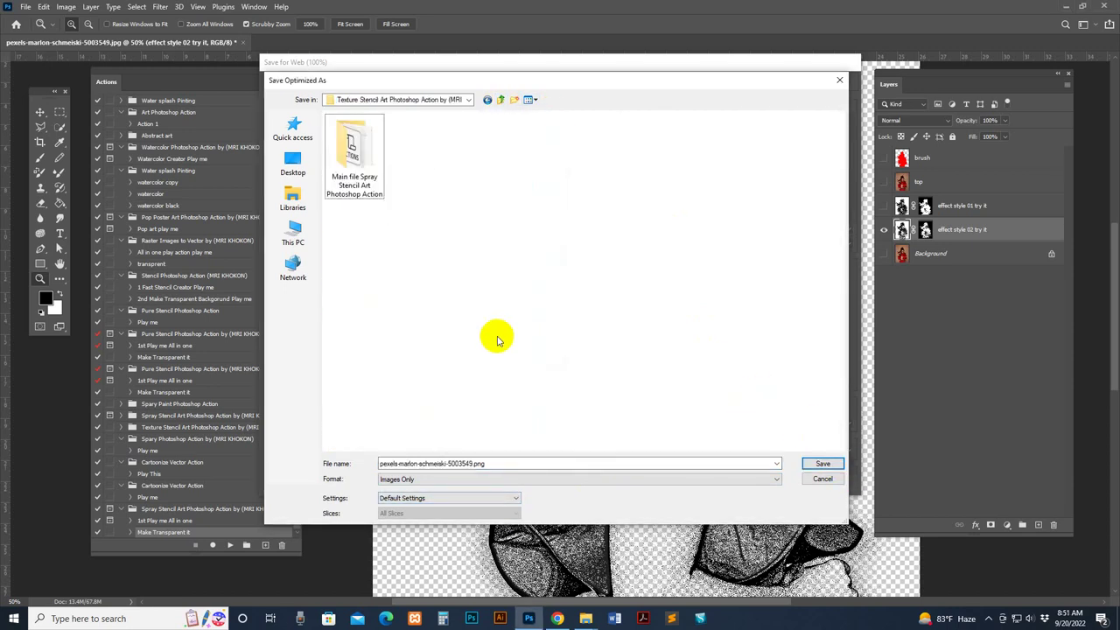
double_click(475, 461)
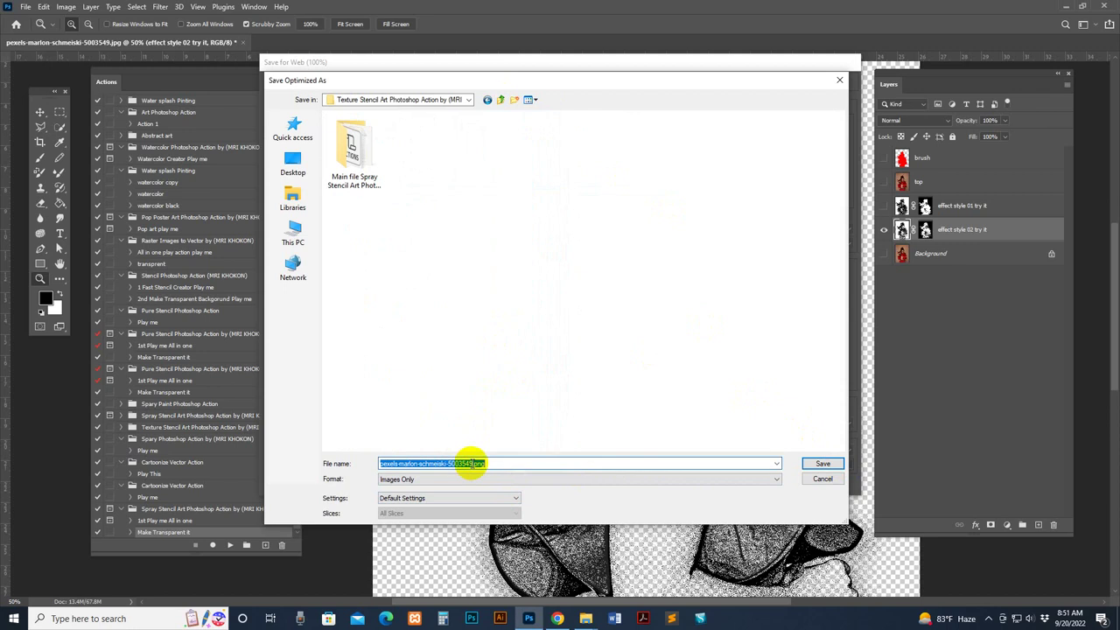
type("6")
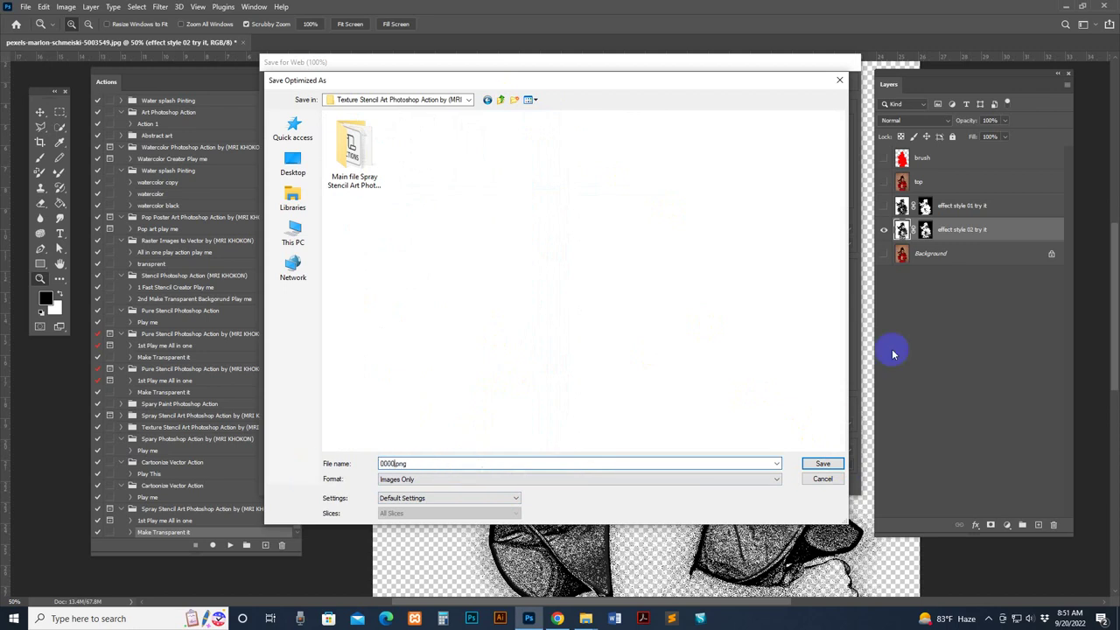
key("Escape")
left_click(665, 484)
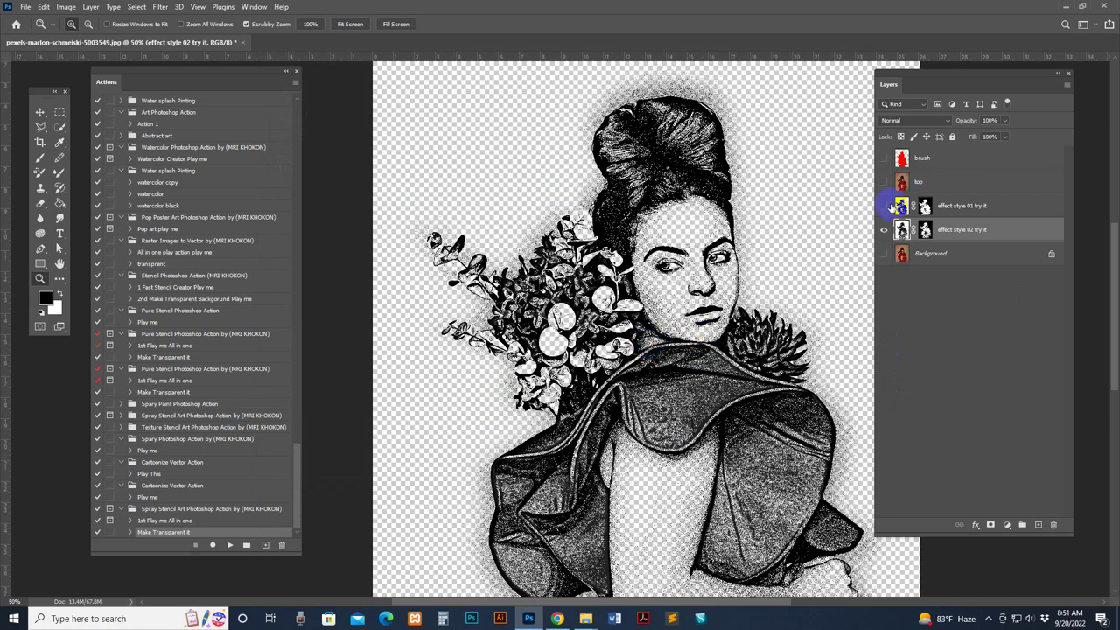
Hide the effect style 02 try it layer, then select effect style 01 try it and make it visible
left_click(883, 206)
left_click(884, 232)
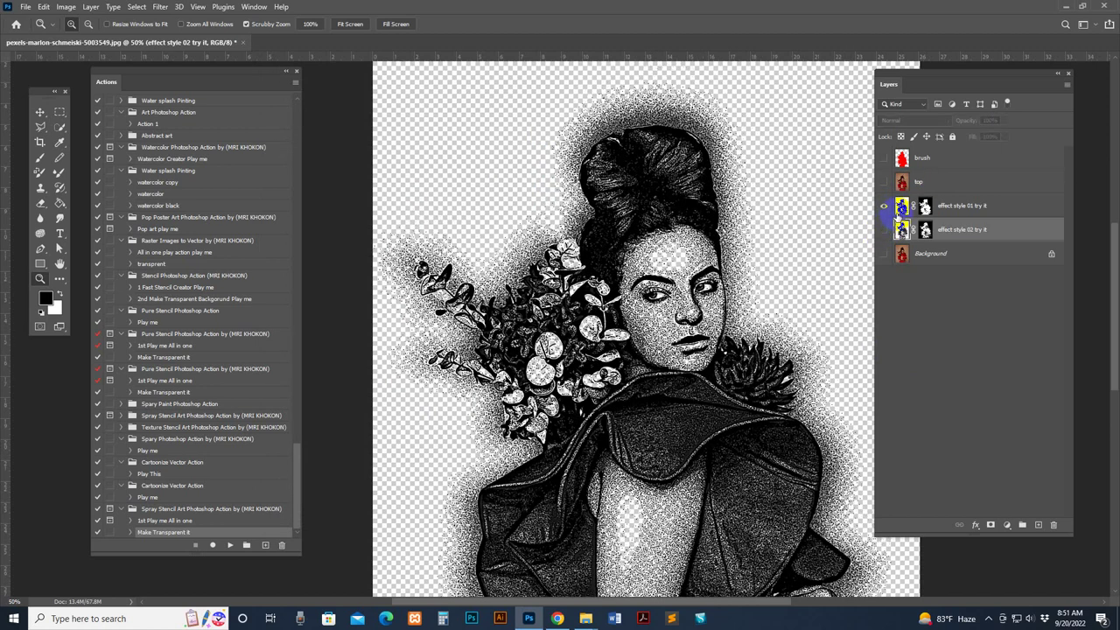
left_click(901, 207)
left_click(883, 206)
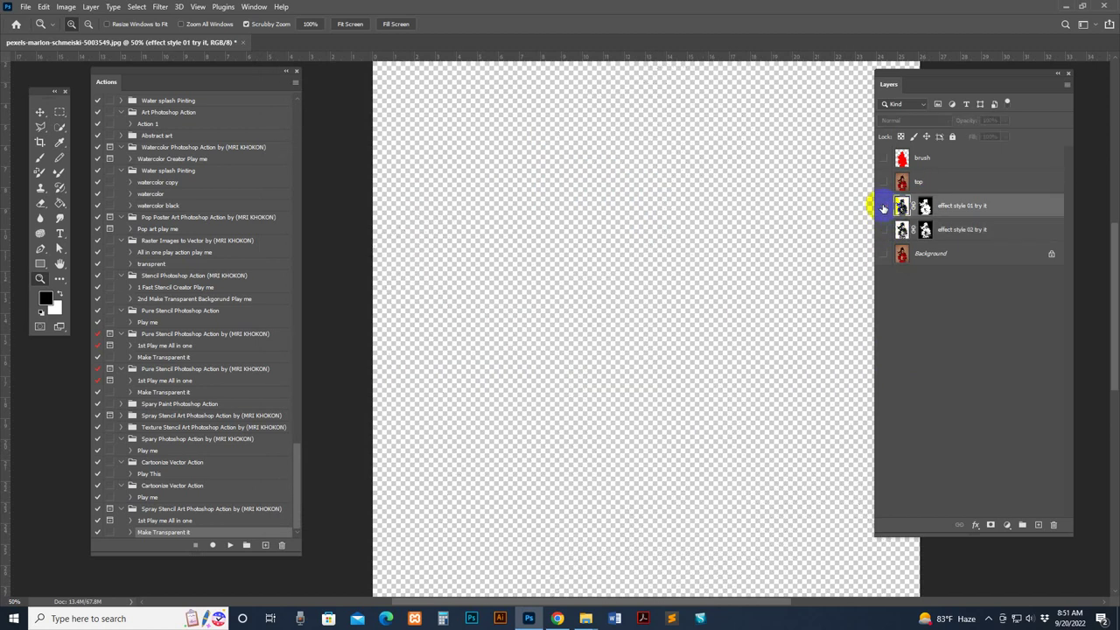
left_click(883, 205)
left_click_drag(755, 222, 740, 332)
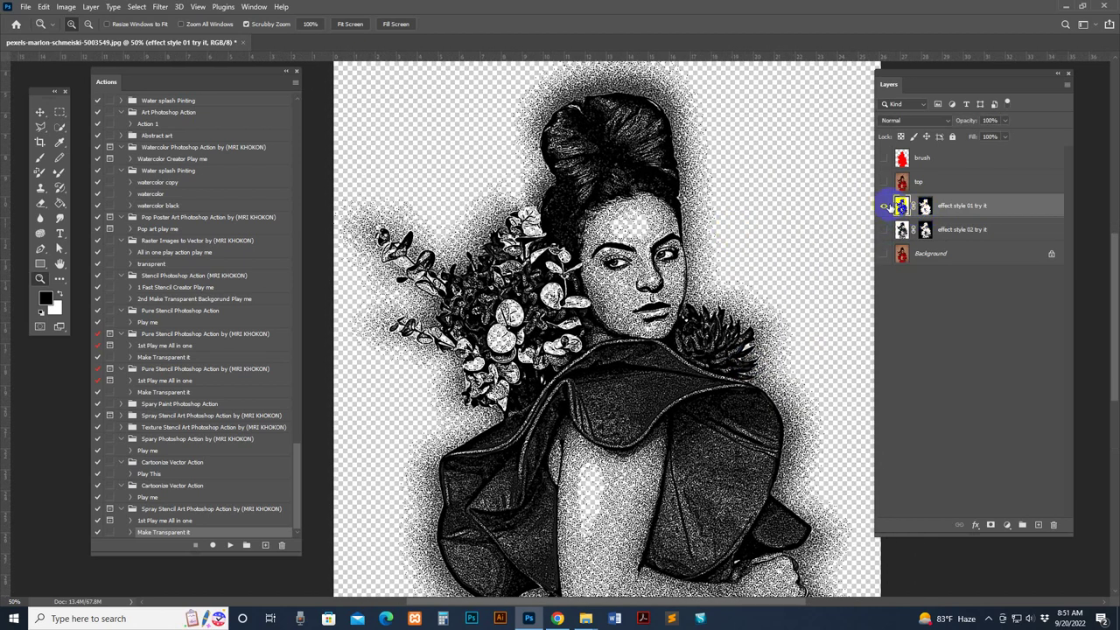
Compare the two effect style layers by showing each alone, ending with effect style 01 try it visible and selected
left_click(884, 205)
left_click(883, 229)
left_click(894, 230)
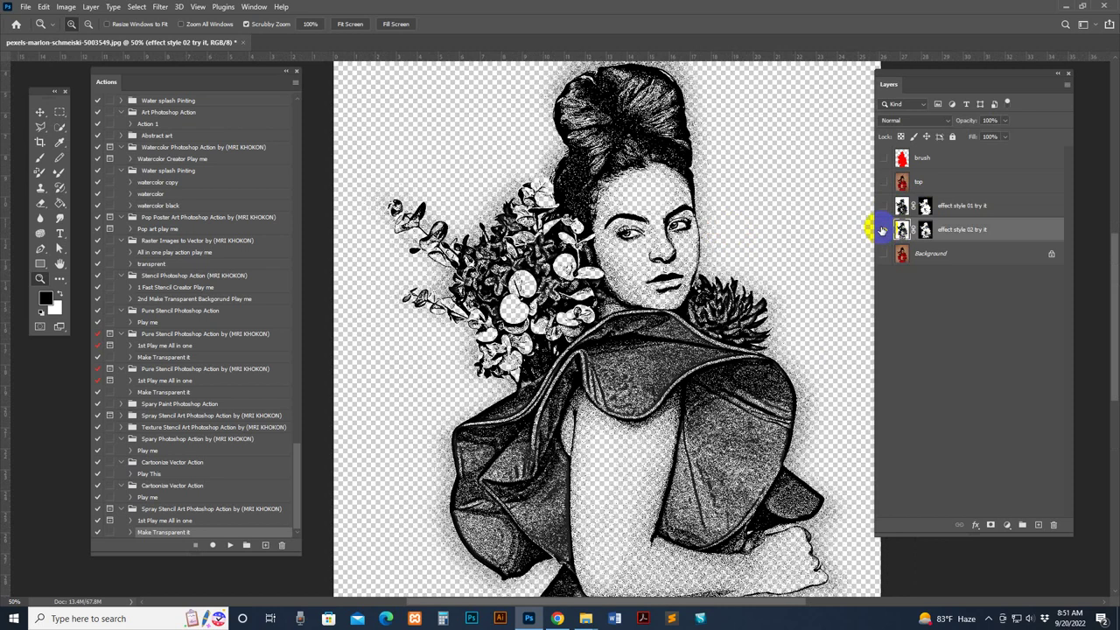
left_click(884, 229)
left_click(892, 206)
left_click(883, 206)
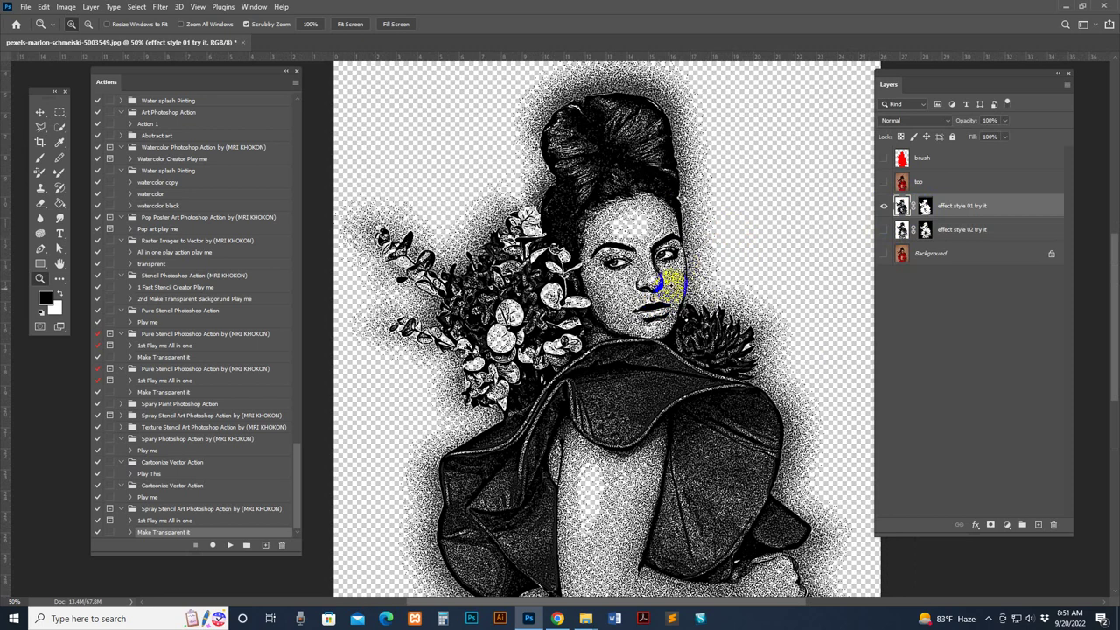
left_click(672, 285)
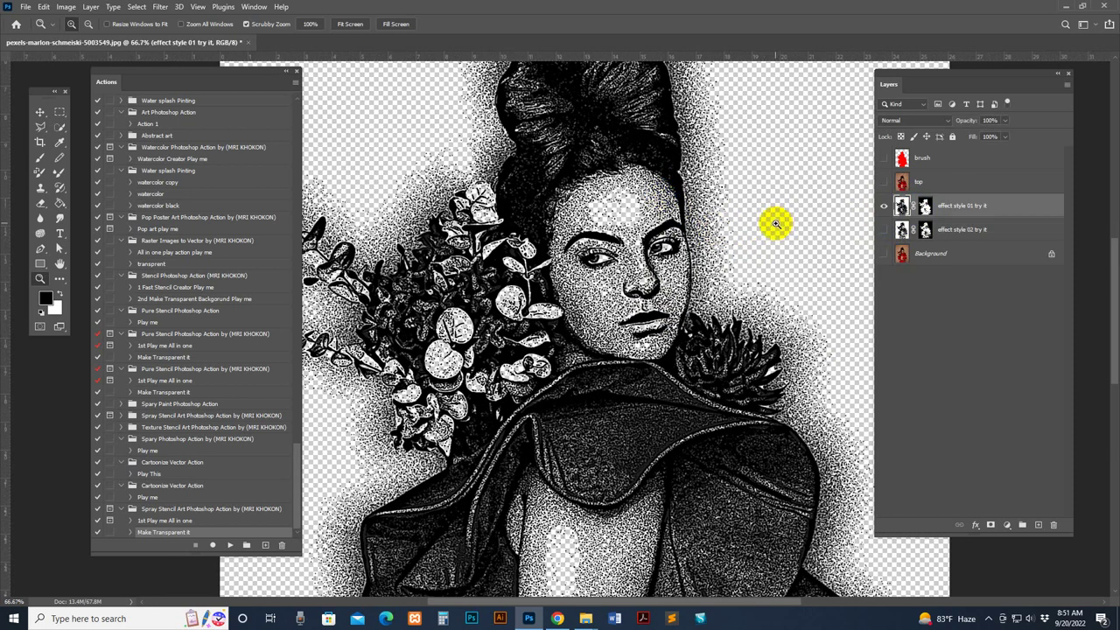
left_click(925, 205)
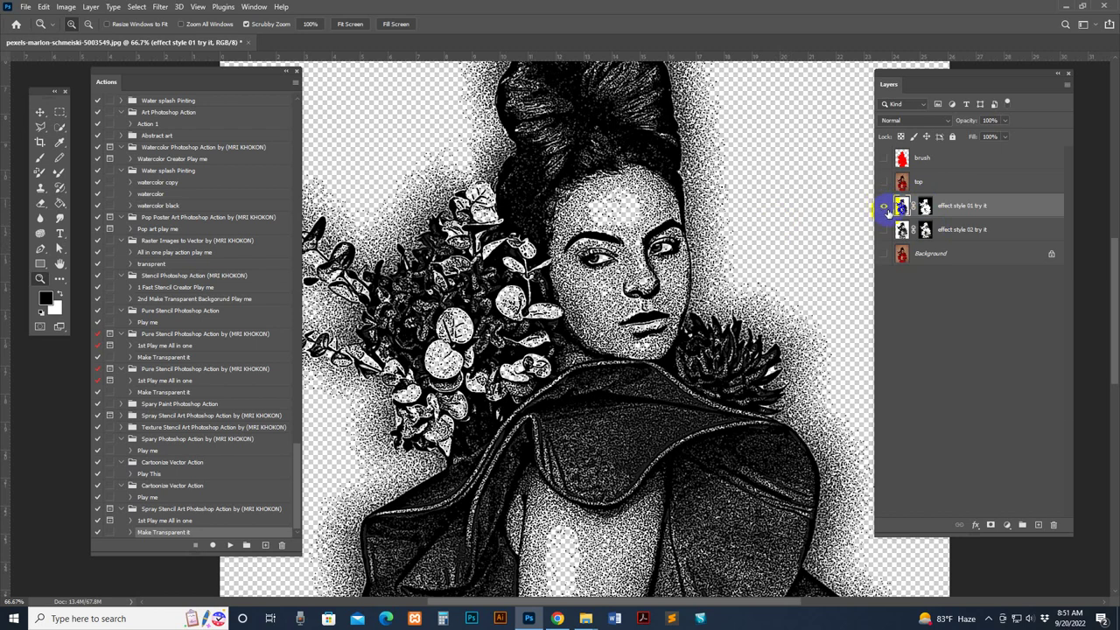
left_click(953, 211)
left_click(25, 7)
mouse_move(61, 186)
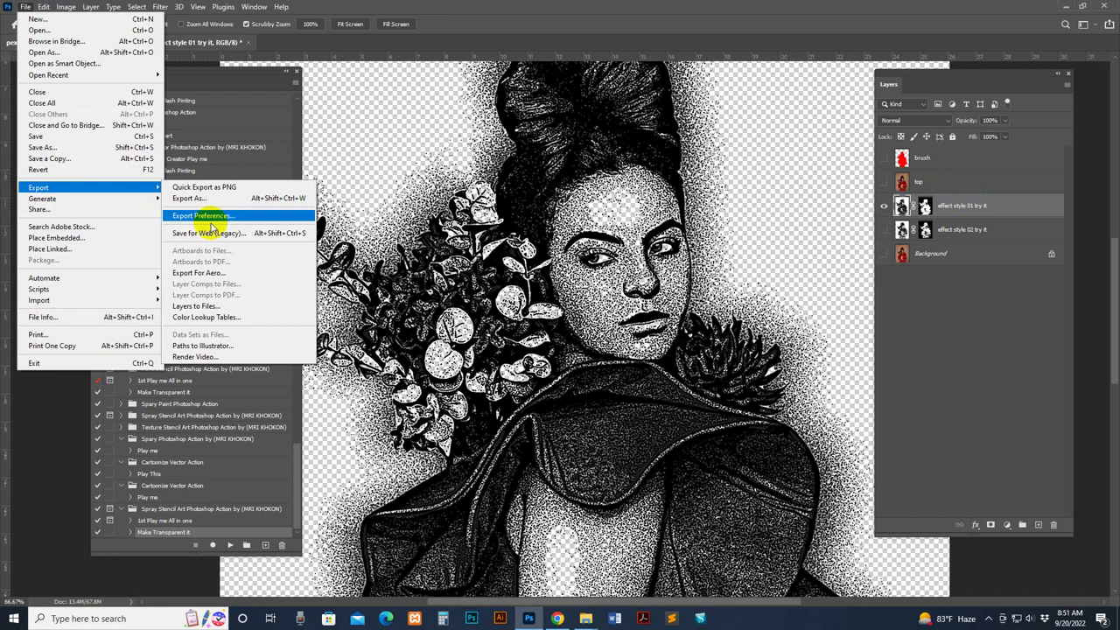
left_click(212, 232)
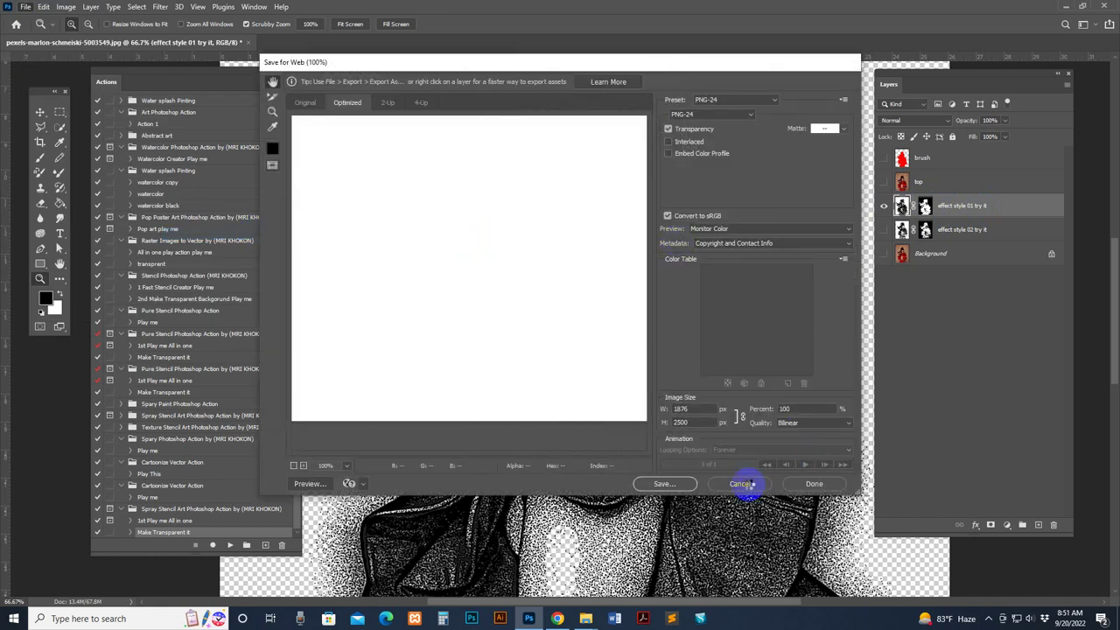
left_click(742, 484)
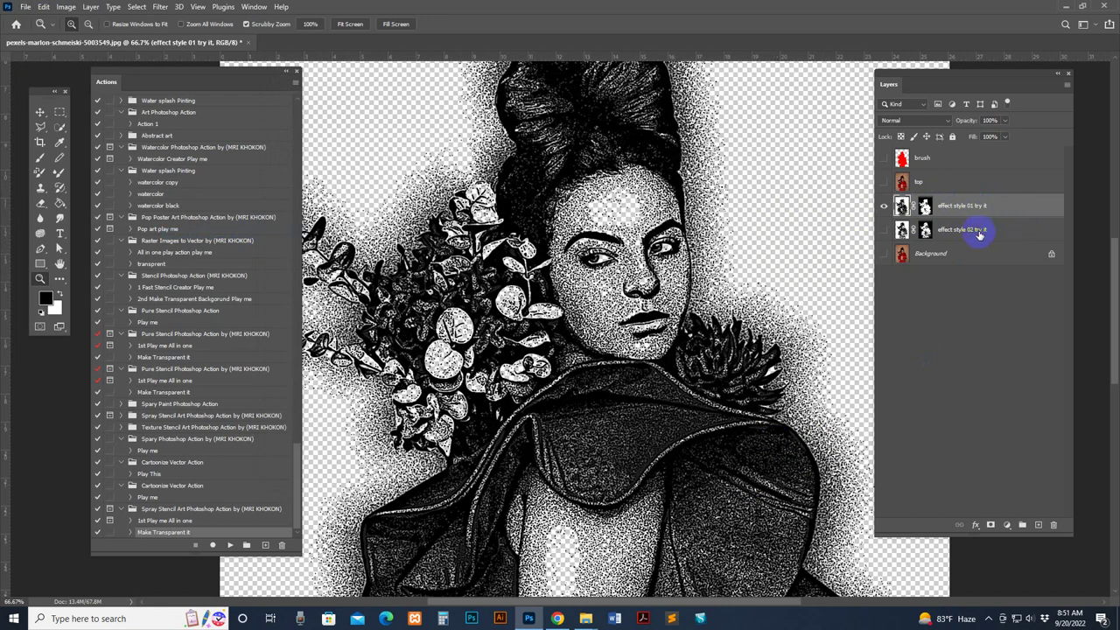
Preview effect style 02 try it on its own, and return to effect style 01 try it as the only visible layer
left_click(978, 230)
left_click(883, 206)
left_click(883, 230)
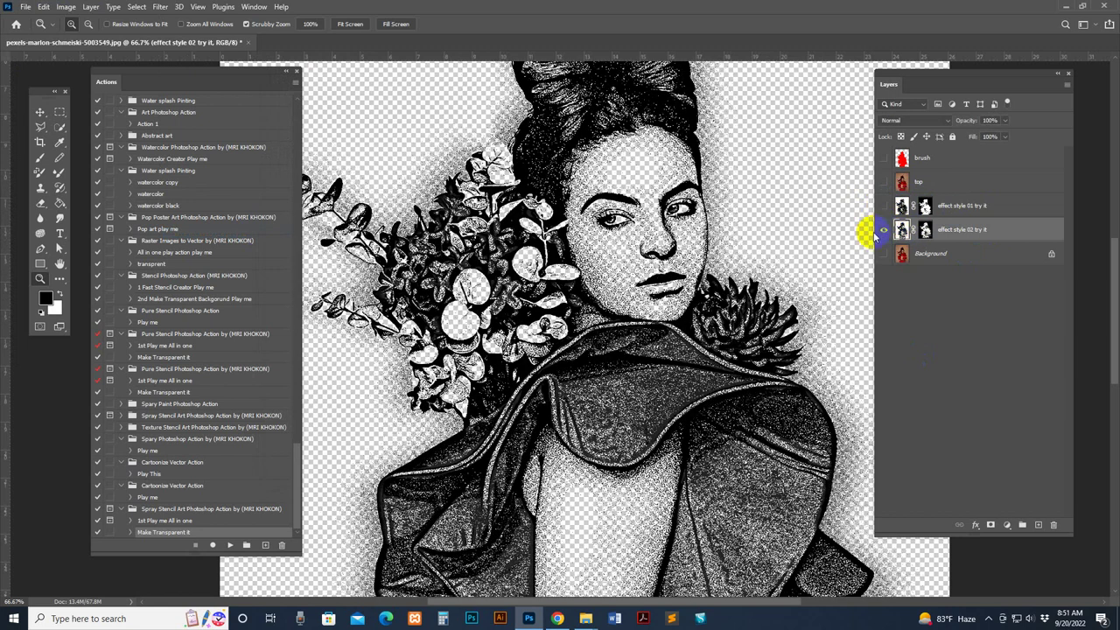
left_click(883, 230)
left_click(903, 206)
left_click(883, 207)
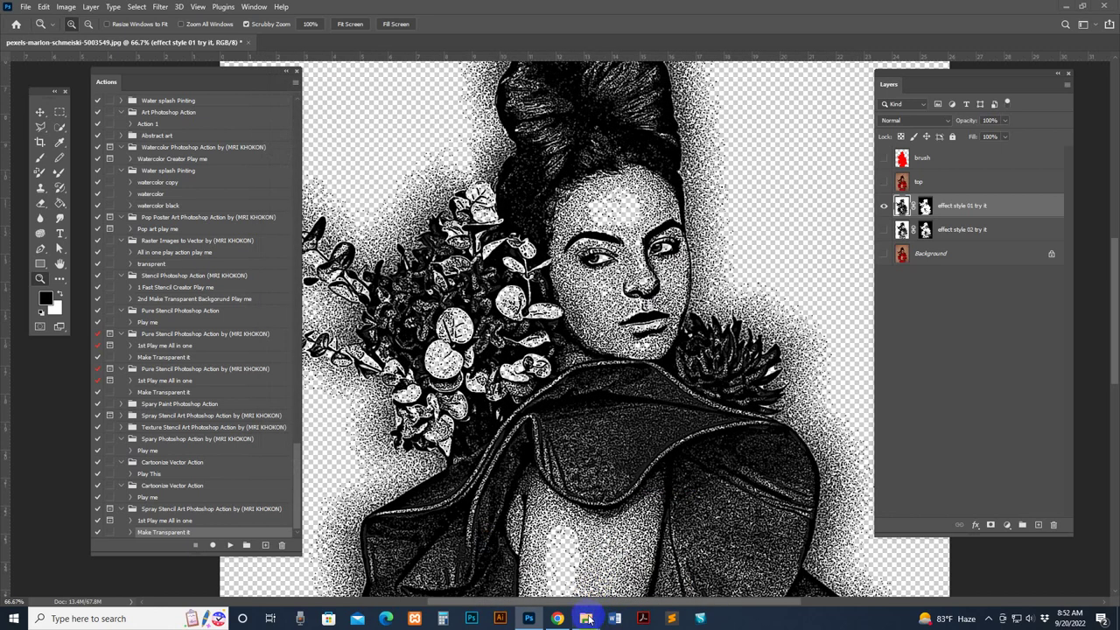
Switch to File Explorer, refresh the Texture Stencil Art Photoshop Action folder and locate the 1111.png file
mouse_move(588, 618)
left_click(565, 581)
right_click(621, 321)
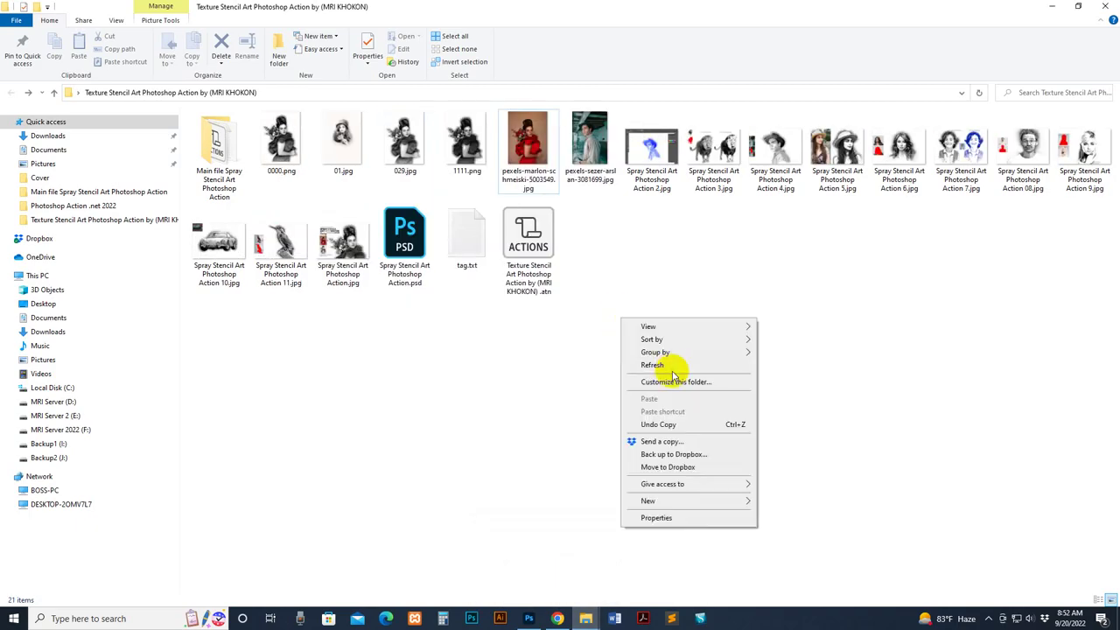
left_click(670, 364)
left_click(469, 156)
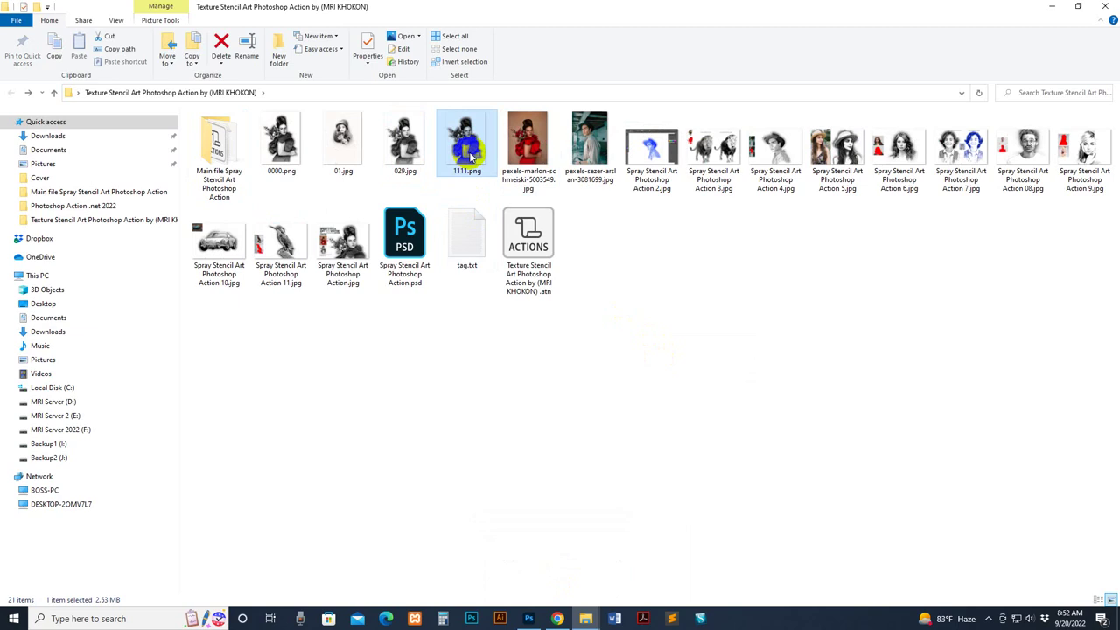
left_click_drag(466, 150, 562, 540)
right_click(563, 538)
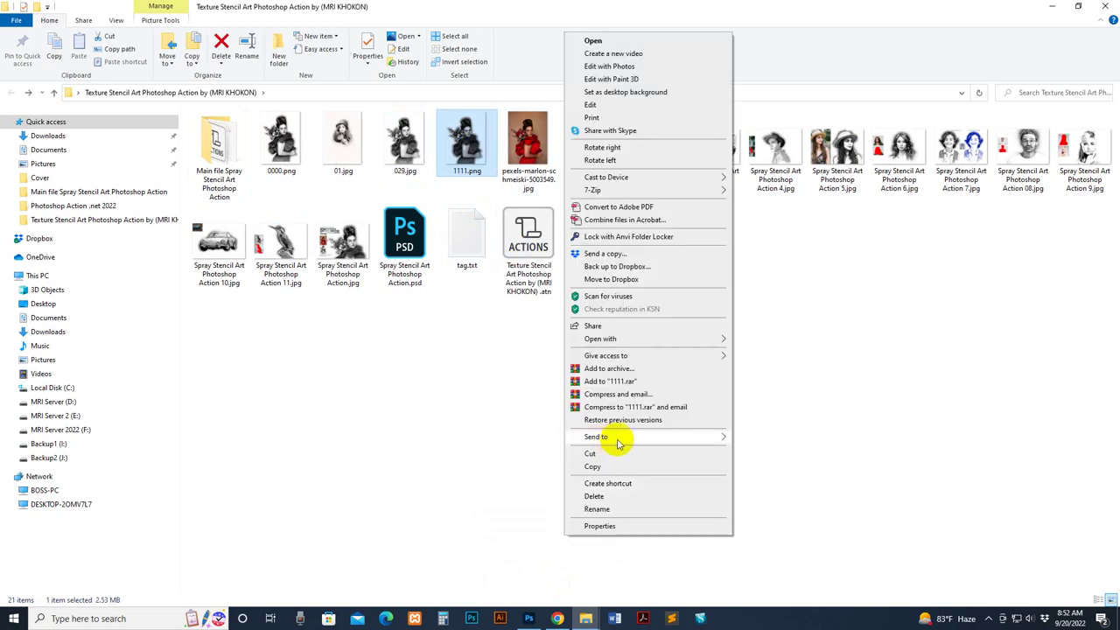
left_click(875, 375)
Switch to Illustrator and create a new 2400 x 1600 px document
left_click(500, 618)
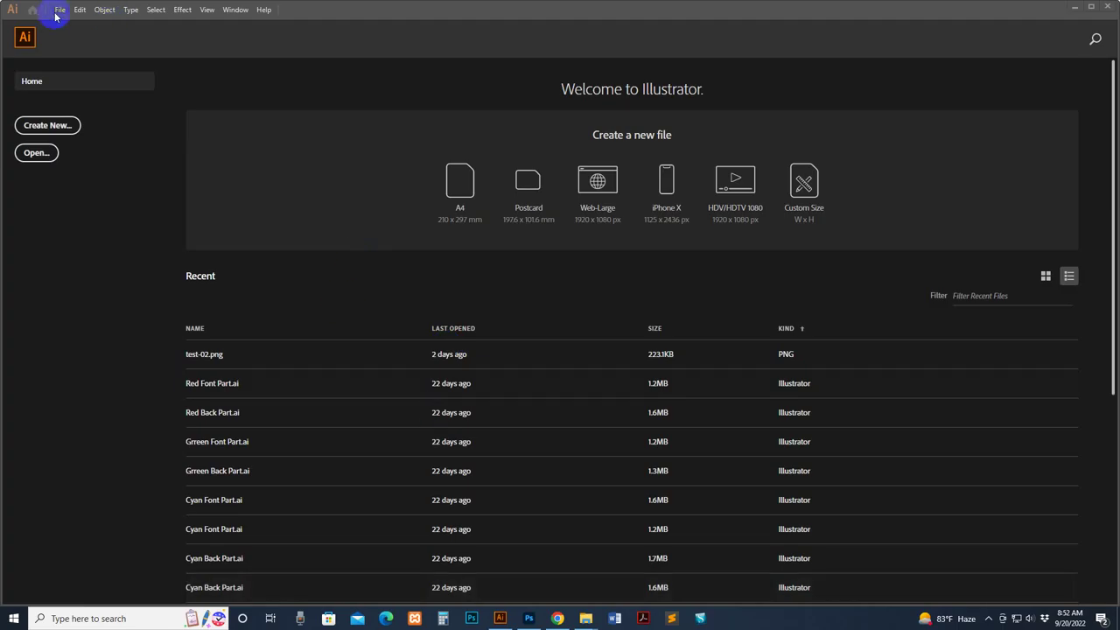
left_click(59, 9)
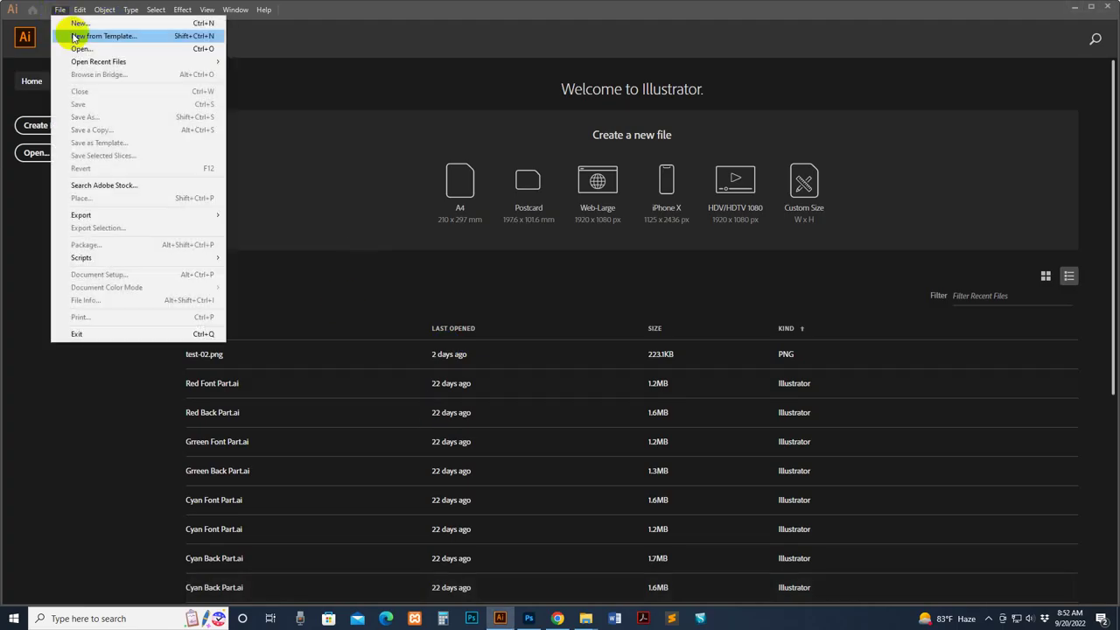
left_click(87, 26)
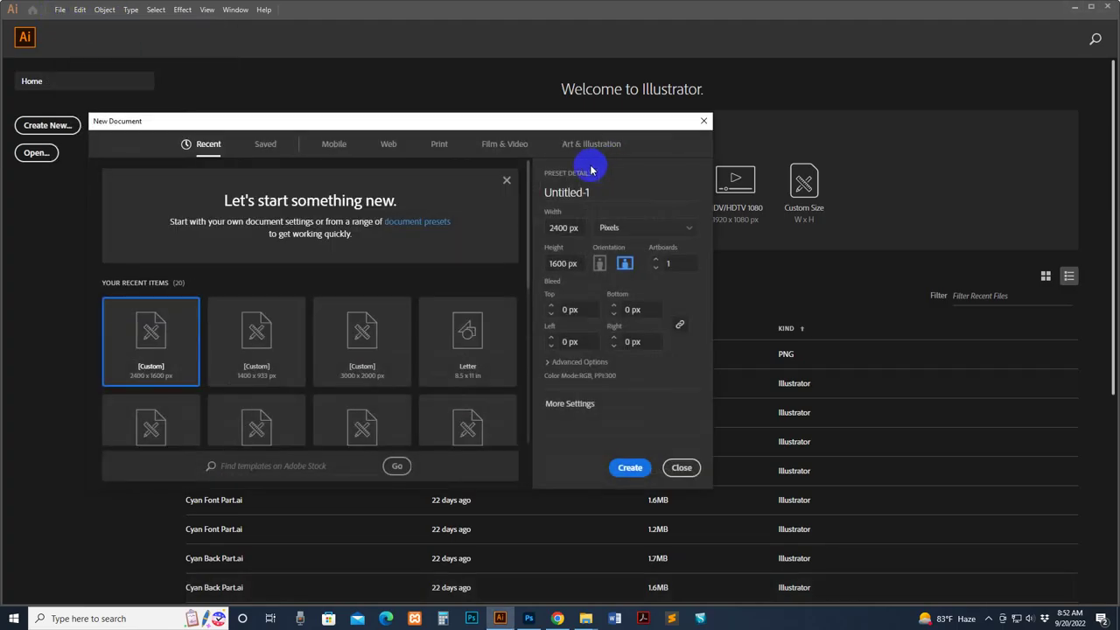
left_click(628, 467)
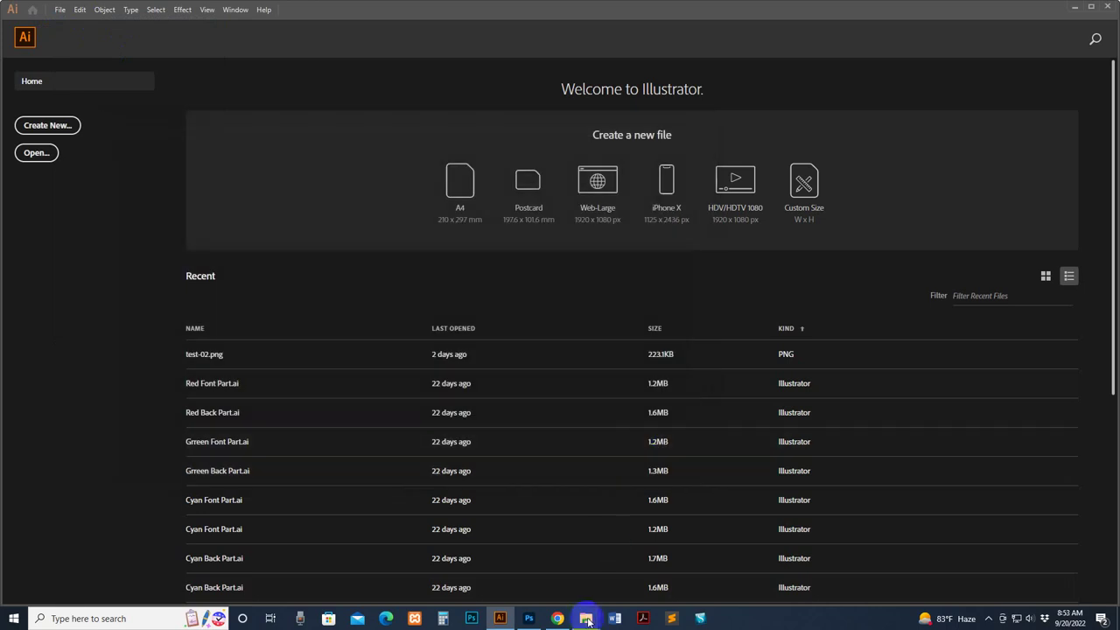
Shrink the File Explorer window over Illustrator and open 1111.png from it as a separate Illustrator document
mouse_move(586, 621)
left_click(575, 580)
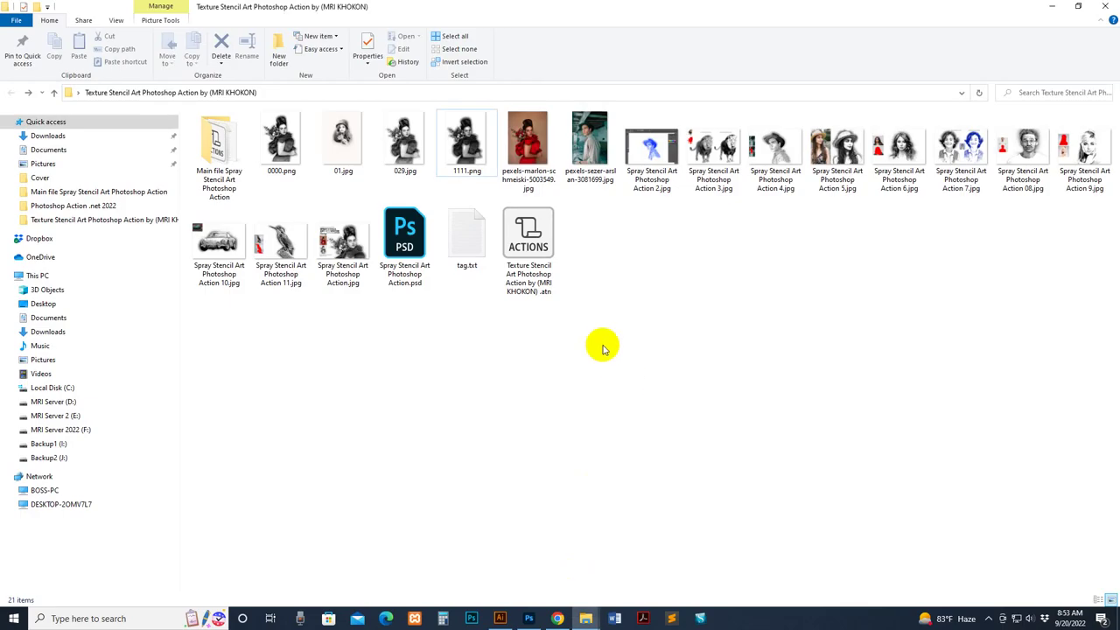
left_click(1077, 6)
left_click_drag(694, 42, 645, 156)
left_click(691, 259)
left_click_drag(691, 259, 645, 20)
Trace the 1111.png portrait with the [Default] Image Trace preset and open the trace settings beside the artwork
left_click(444, 94)
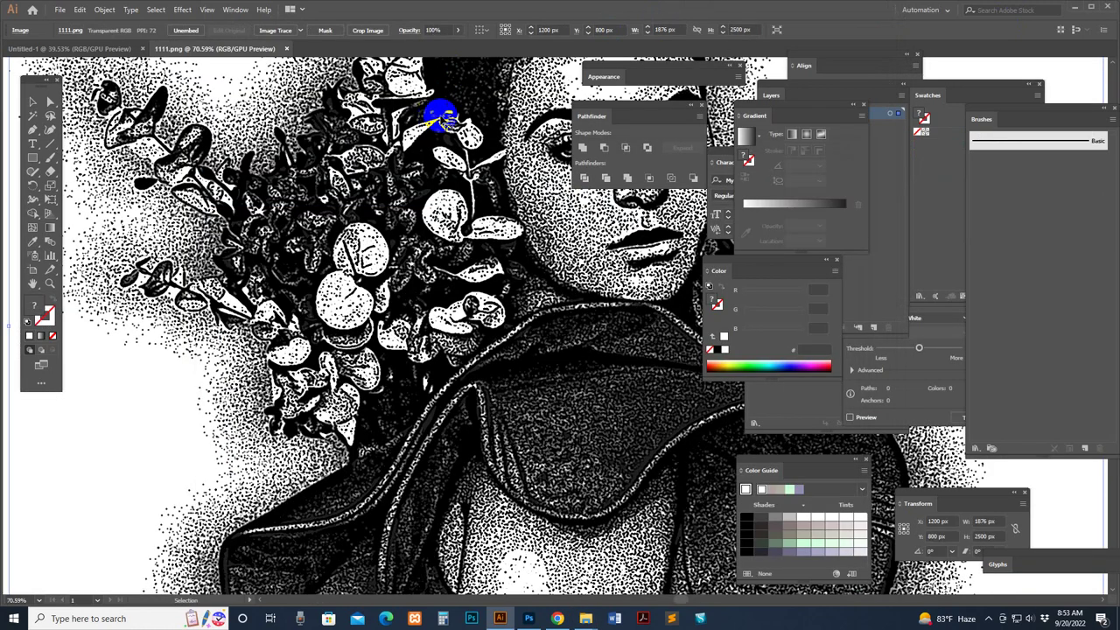
left_click(586, 298, "alt")
left_click(587, 295, "alt")
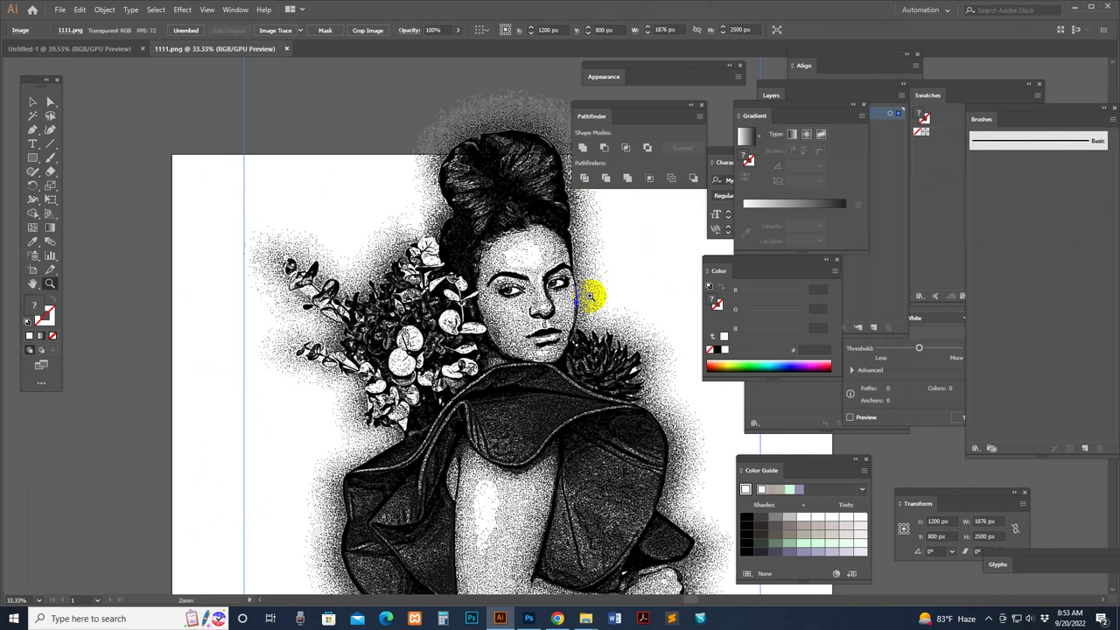
left_click(495, 307, "alt")
left_click(32, 103)
left_click(448, 255)
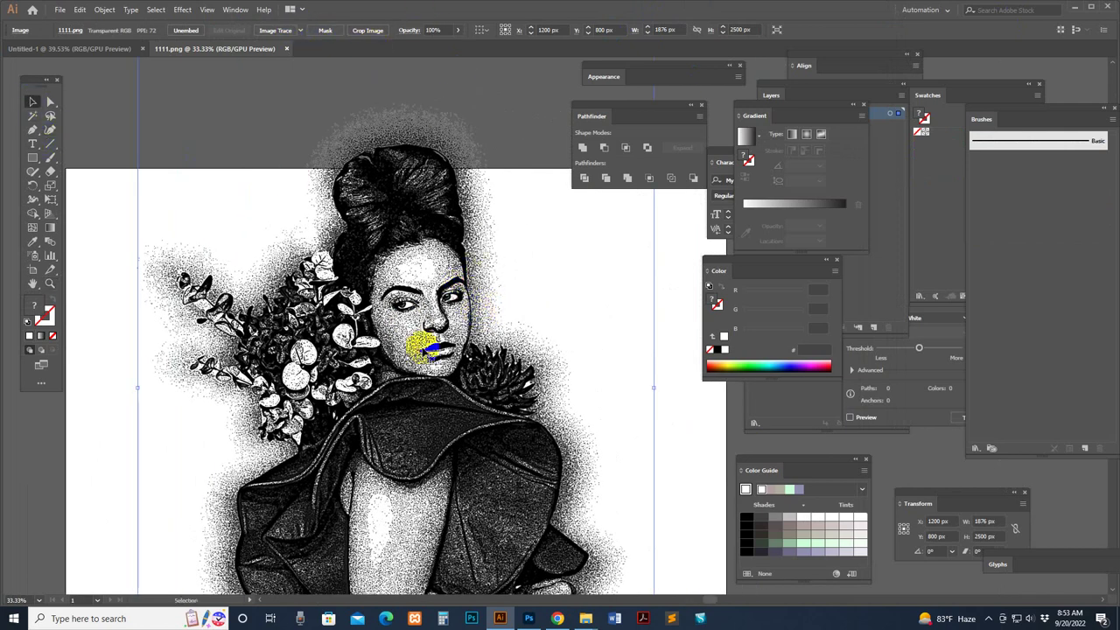
left_click(301, 35)
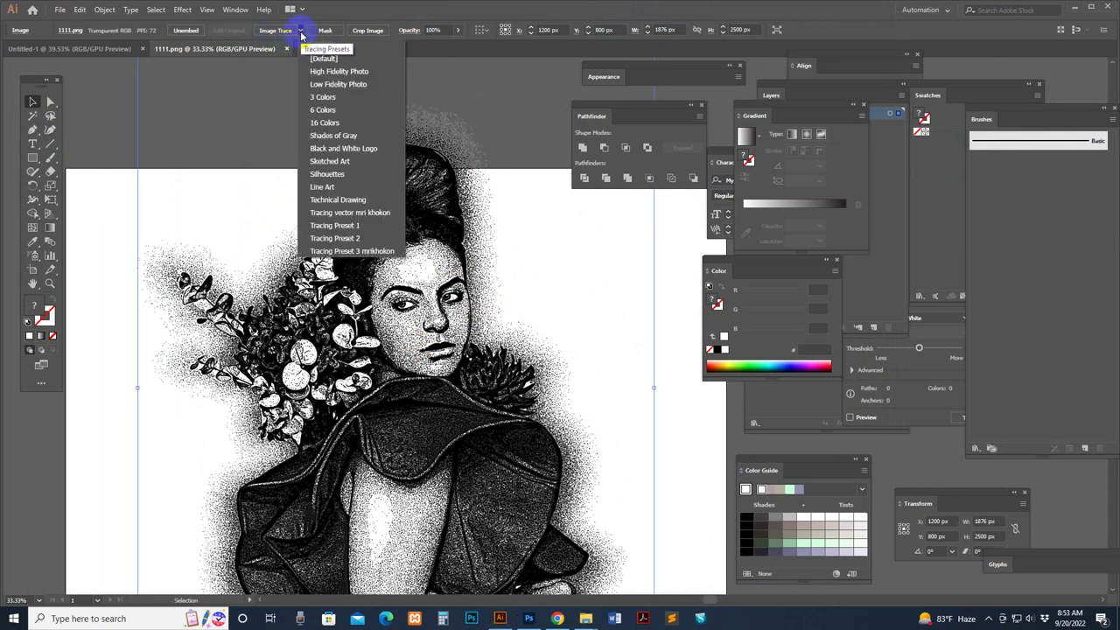
left_click(357, 50)
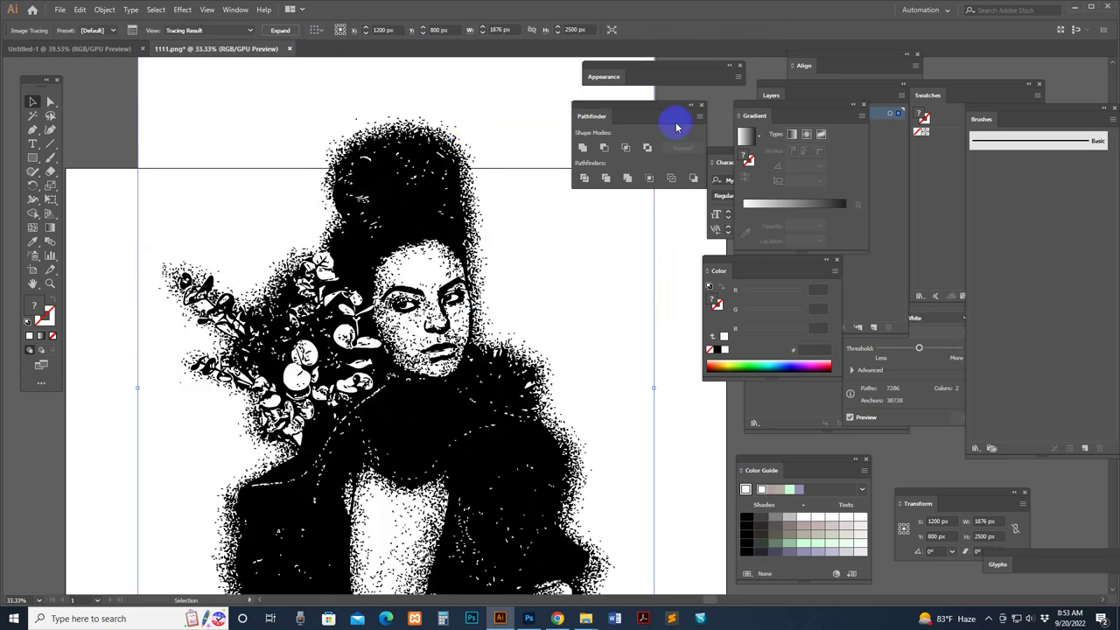
left_click(132, 30)
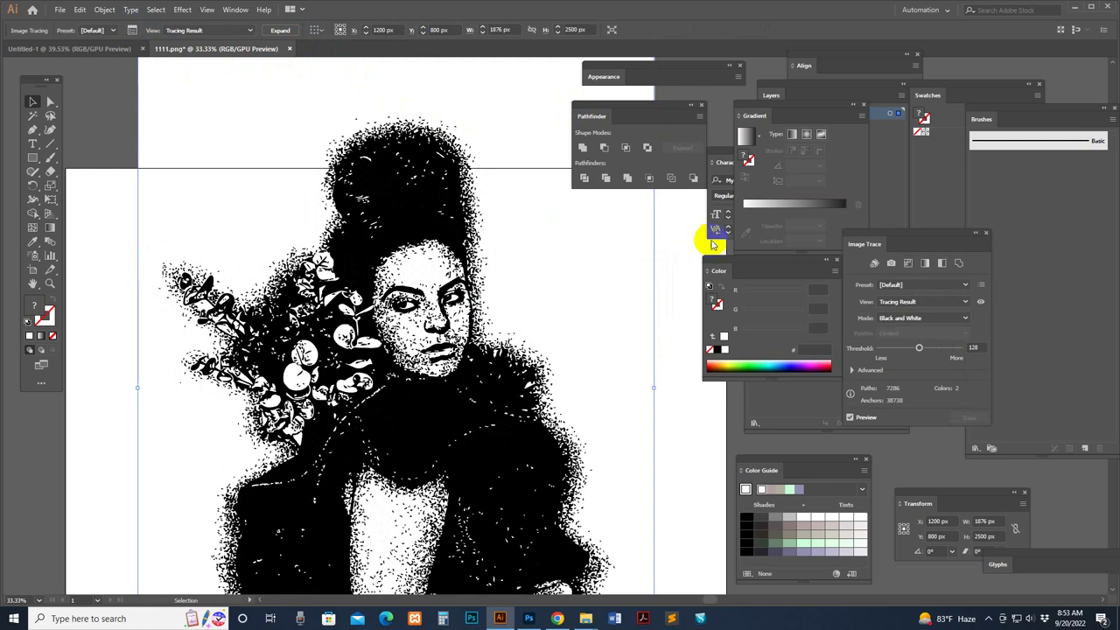
mouse_move(875, 250)
left_mouse_down()
mouse_move(608, 251)
mouse_move(670, 250)
mouse_move(623, 212)
left_mouse_up()
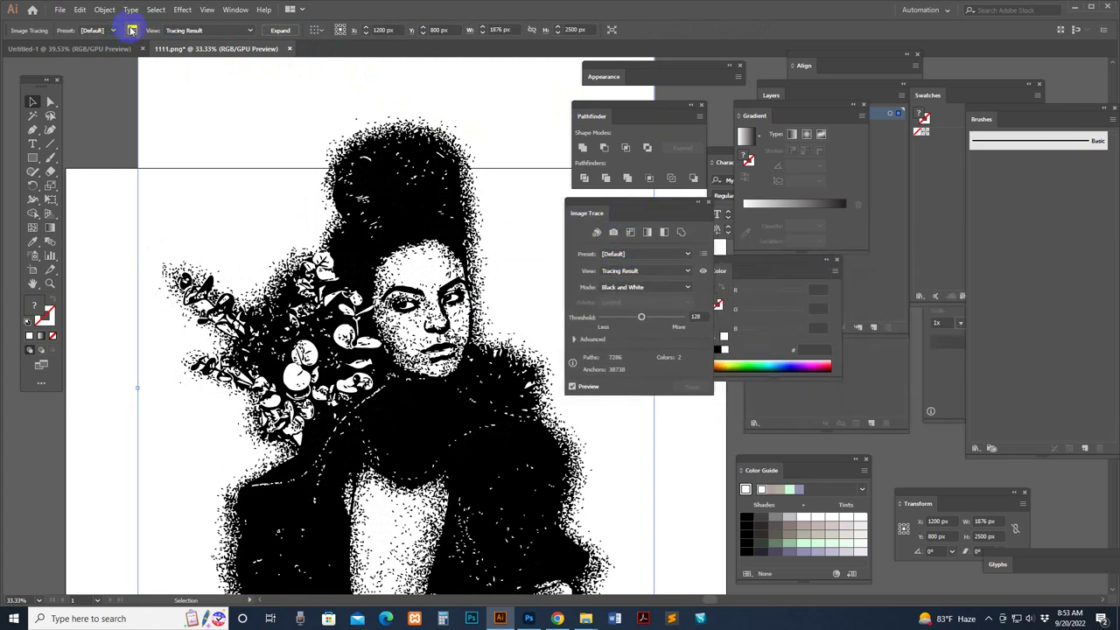
Switch to File Explorer and open Illustator Trace Satting.txt from the Main file Spray Stencil Art Photoshop Action folder
mouse_move(585, 618)
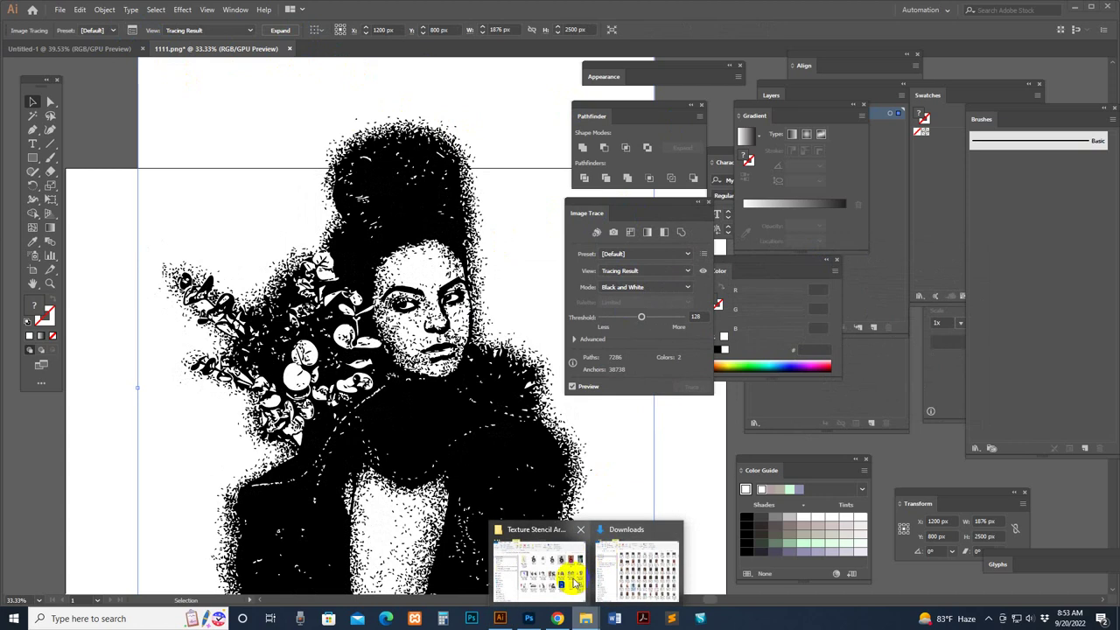
left_click(574, 582)
double_click(432, 219)
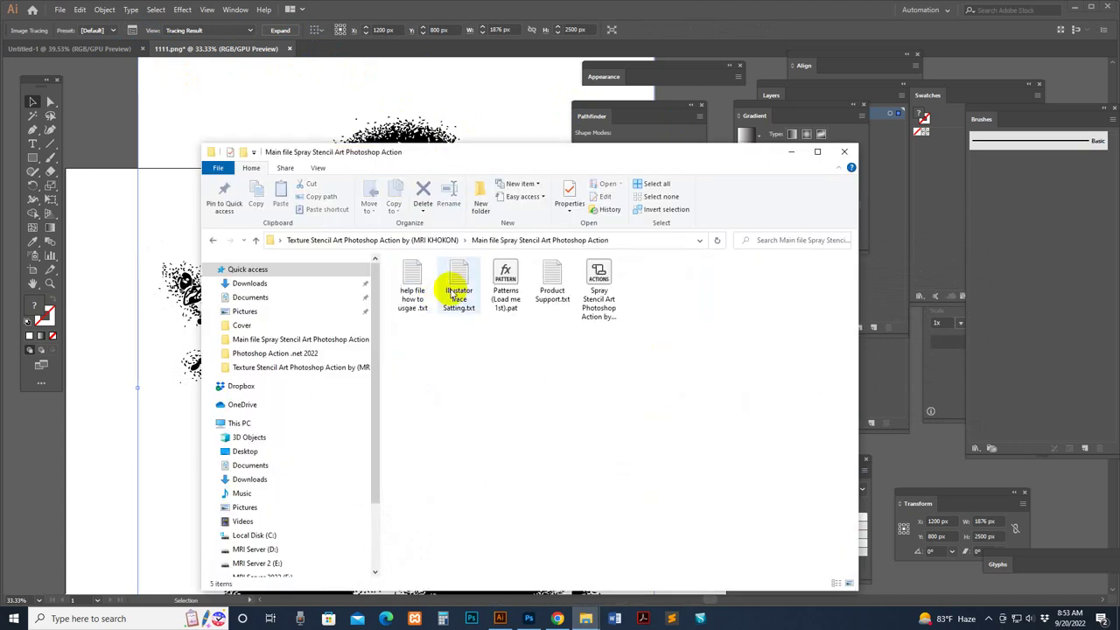
double_click(458, 293)
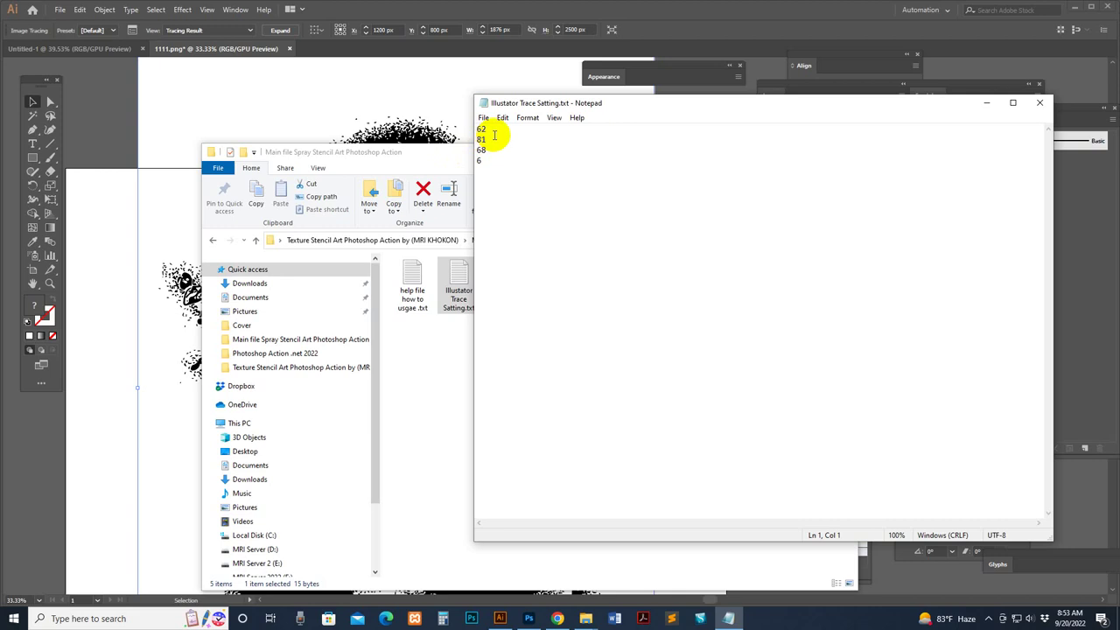
Minimize File Explorer and place a narrowed Notepad window so the trace values and the Image Trace settings are both in view
left_click(437, 156)
left_click(790, 151)
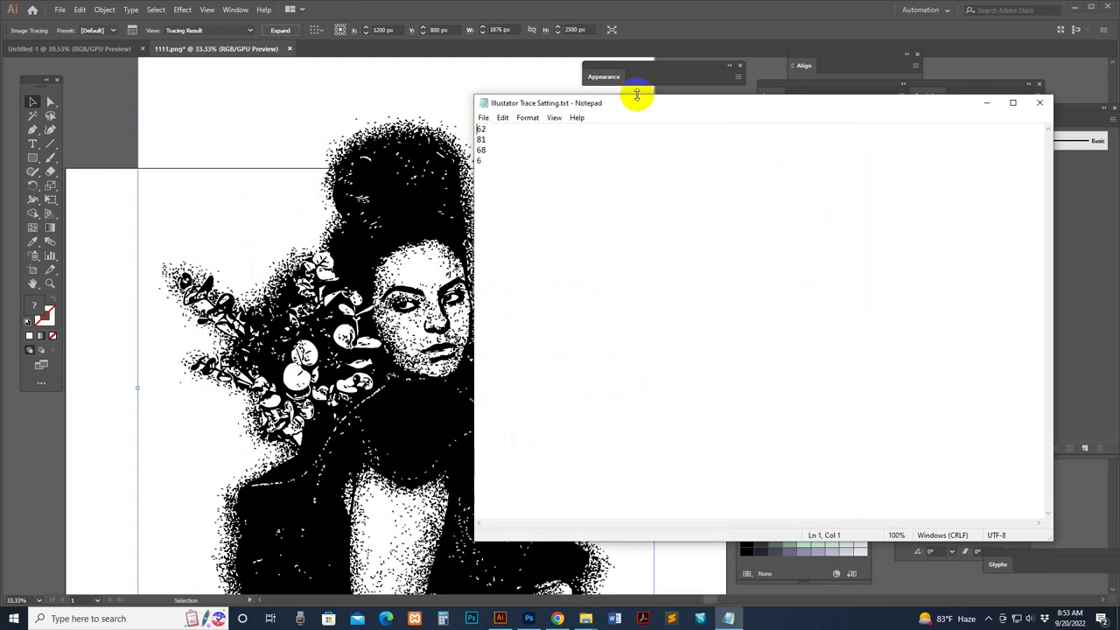
left_click_drag(671, 102, 740, 98)
left_click_drag(612, 102, 158, 125)
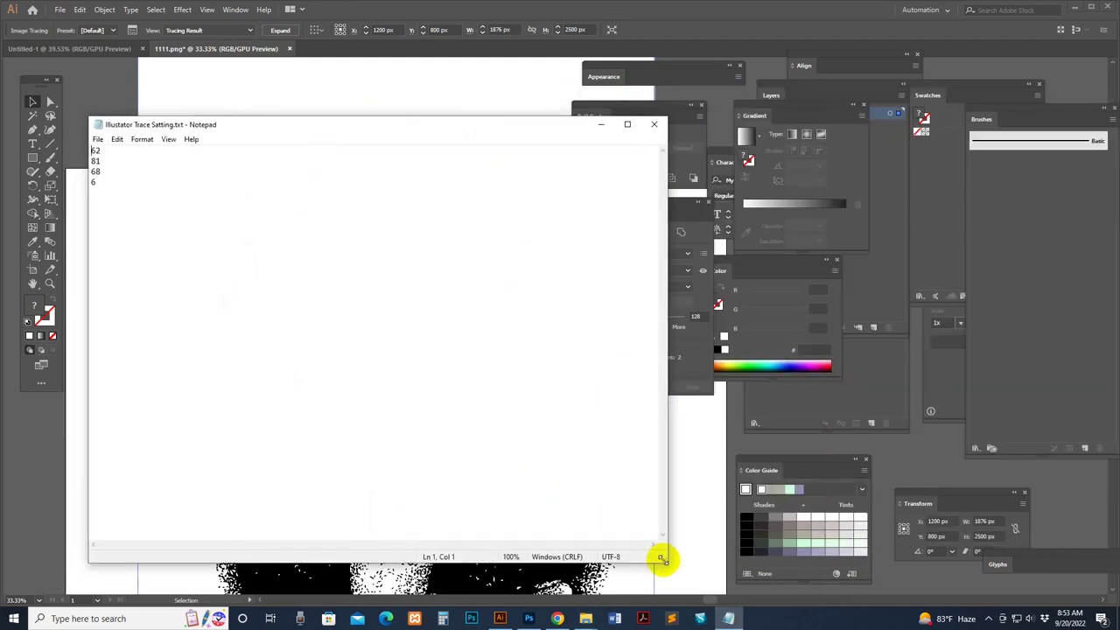
left_click_drag(662, 557, 357, 547)
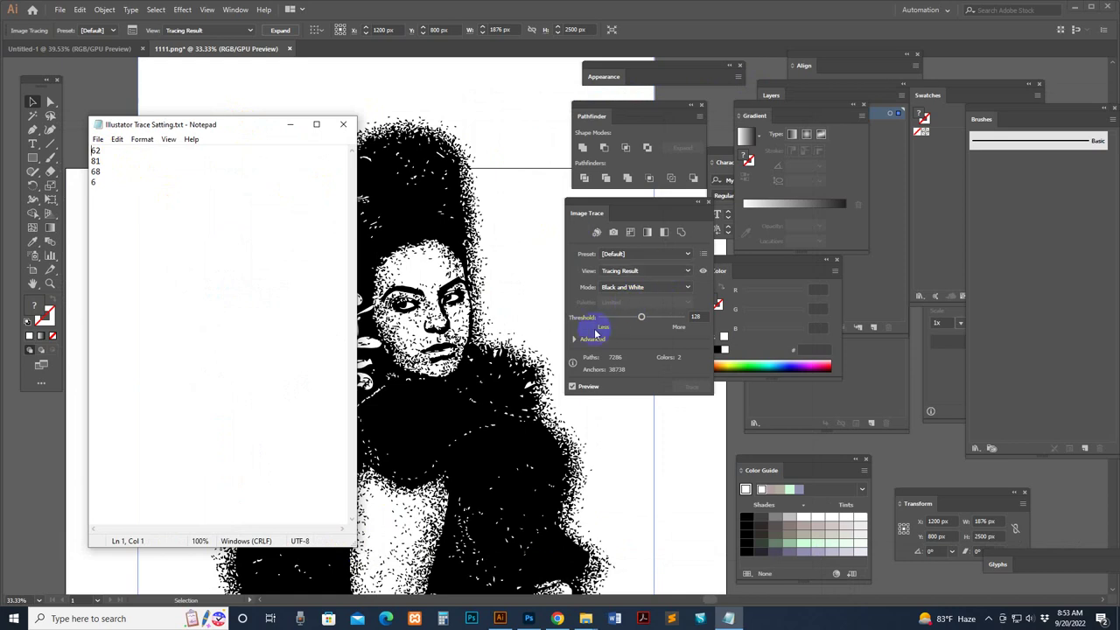
Reveal the advanced Image Trace options and set the Threshold to 62, as listed in the Notepad file
left_click(575, 341)
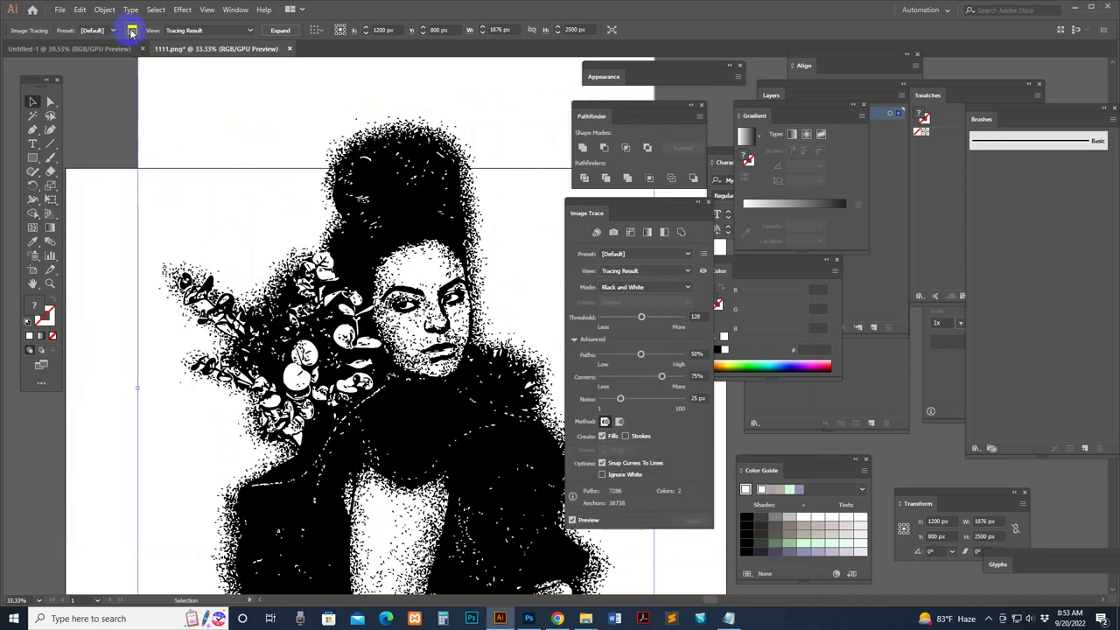
mouse_move(612, 218)
left_mouse_down()
mouse_move(534, 220)
mouse_move(601, 209)
left_mouse_up()
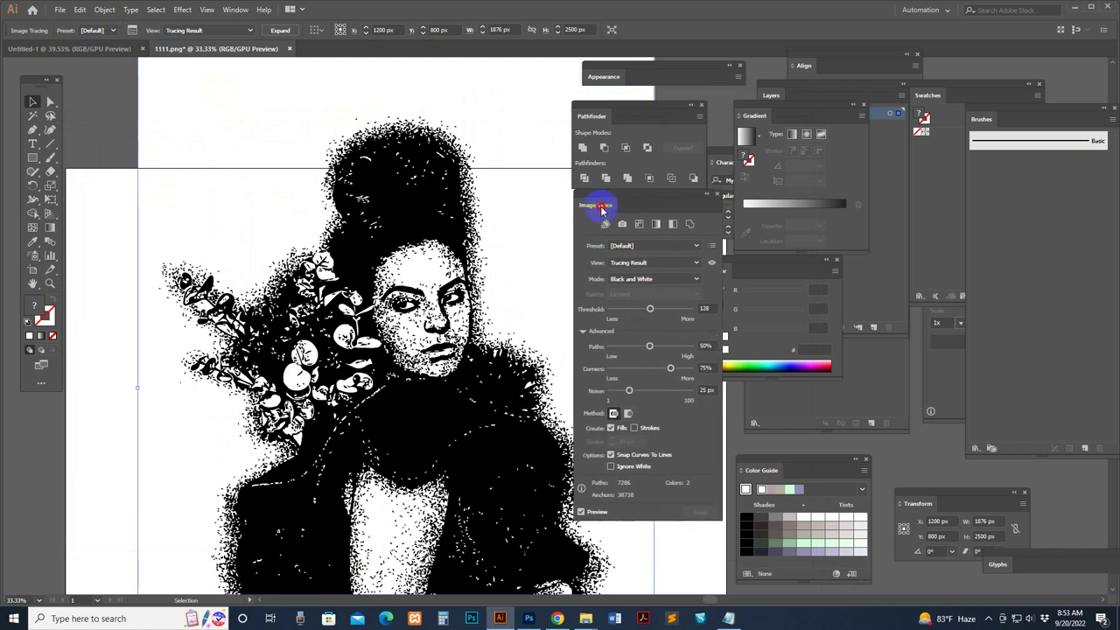
left_click_drag(404, 275, 330, 252)
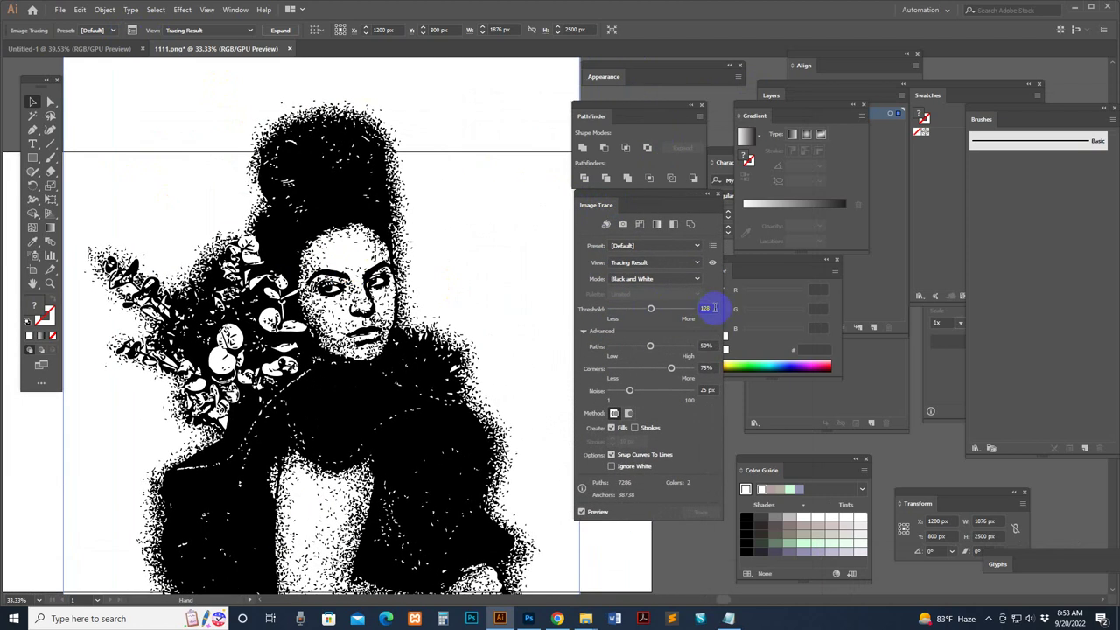
left_click(728, 618)
left_click(728, 619)
left_click(705, 309)
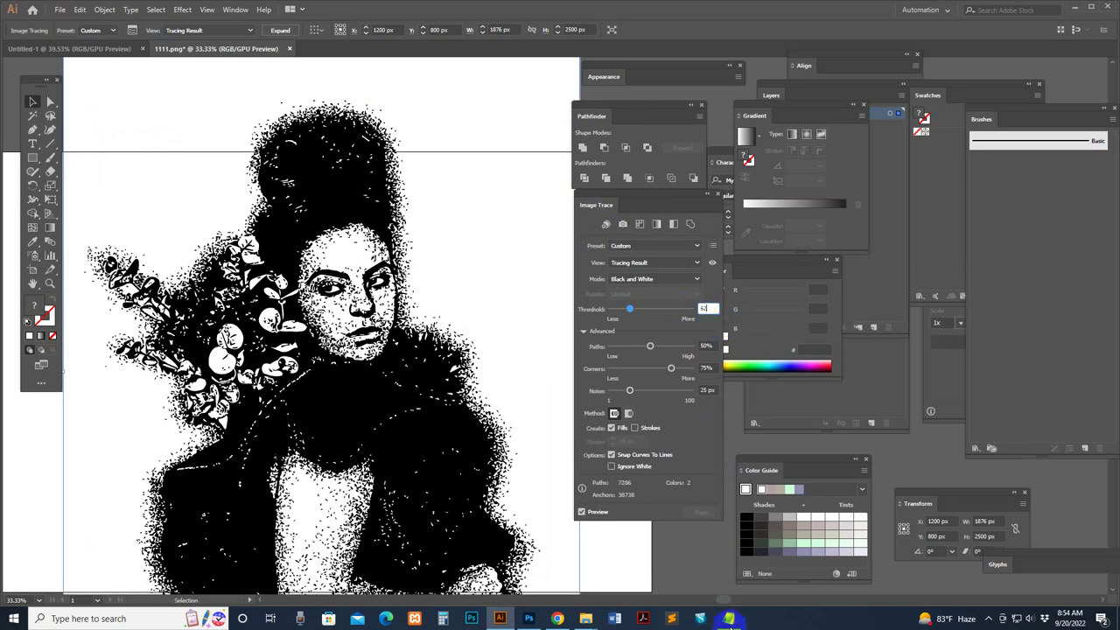
Check the trace values in Notepad and set the Image Trace Paths to 81%
left_click(729, 619)
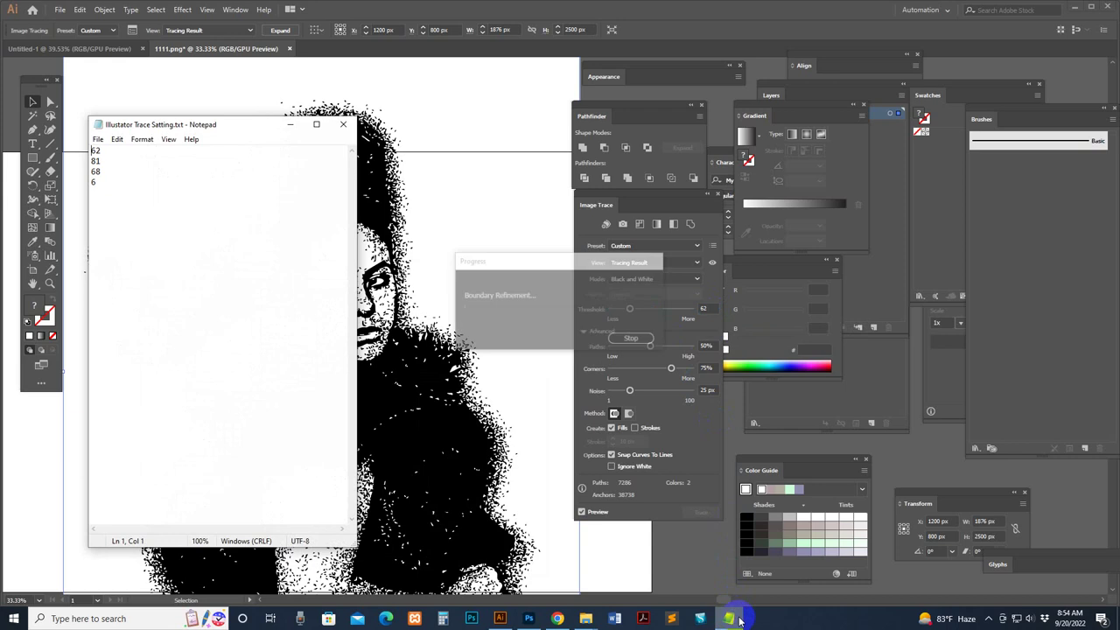
left_click(737, 619)
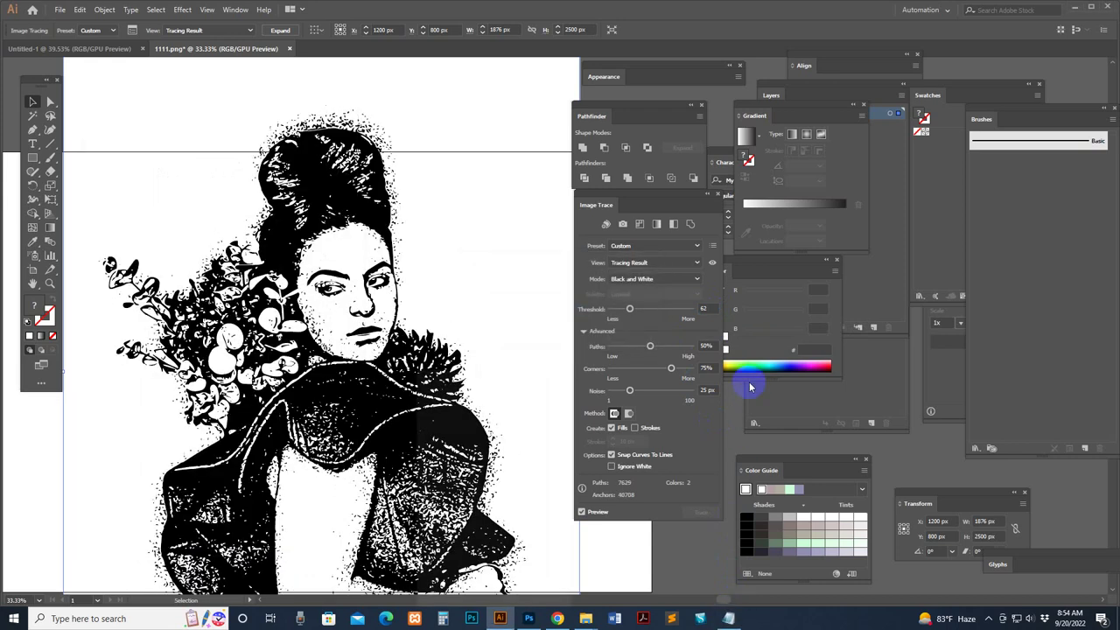
left_click(707, 346)
type("8")
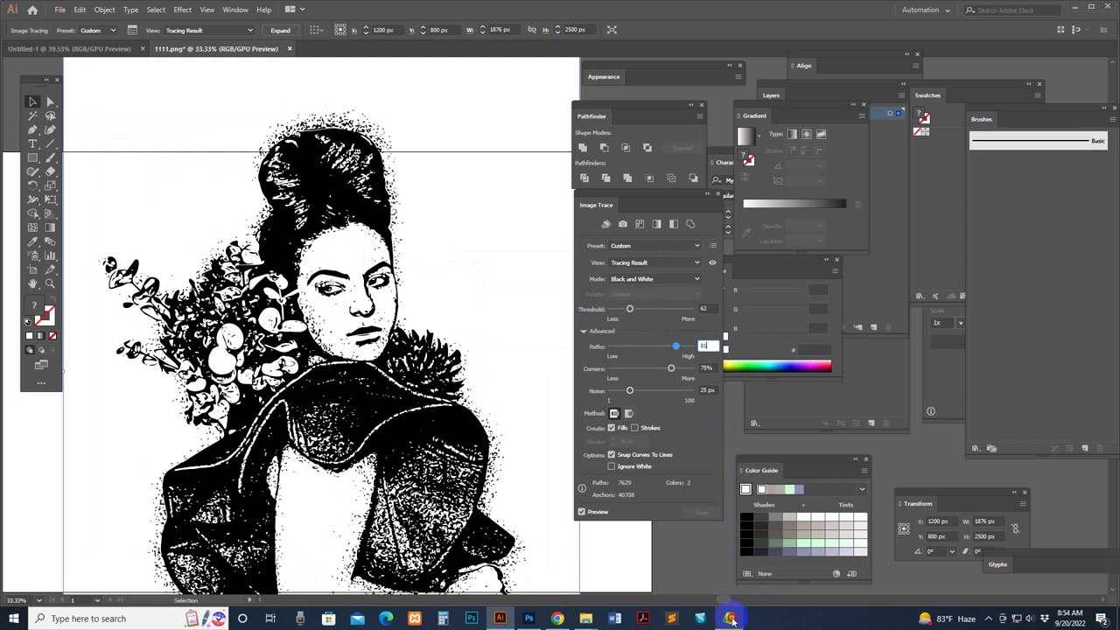
left_click(727, 618)
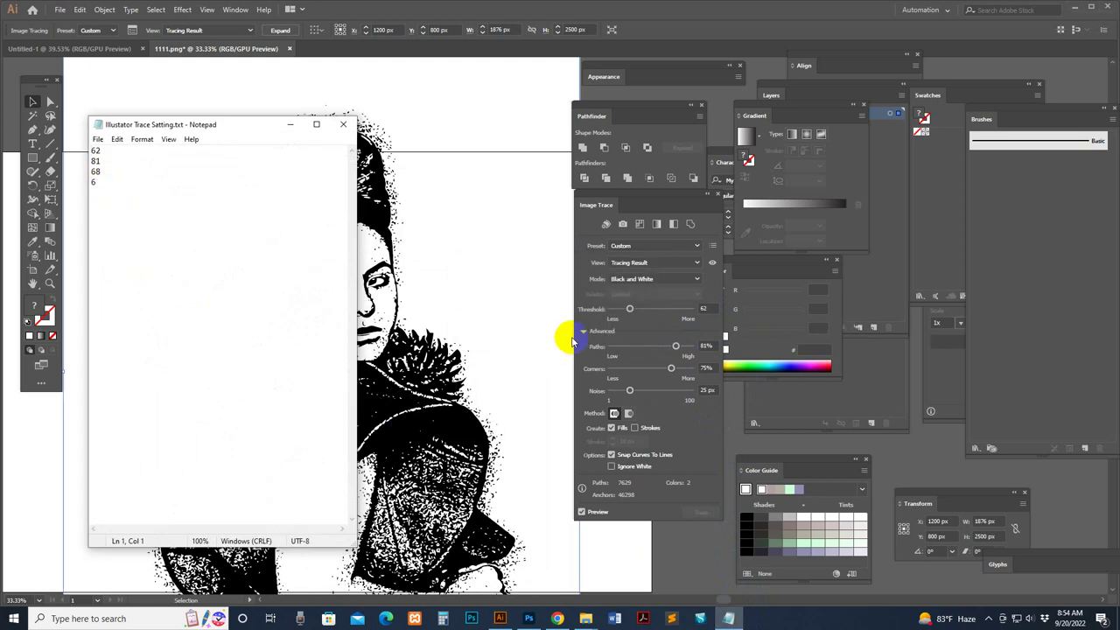
Set the Image Trace Corners to 68% and Noise to 6 px, following the values in the Notepad file
left_click(710, 367)
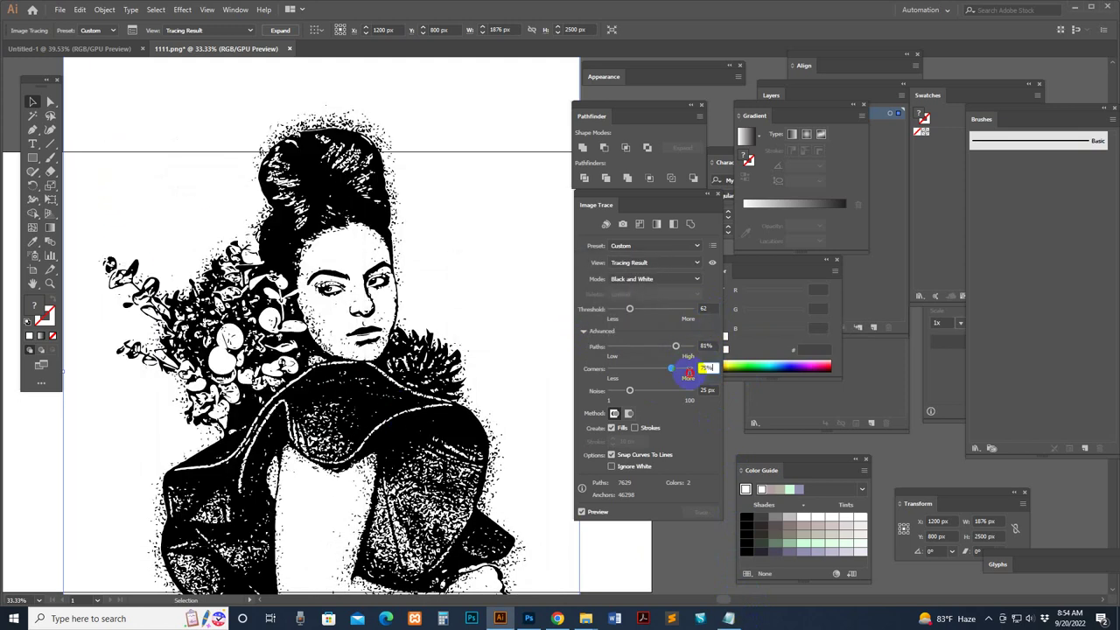
type("68")
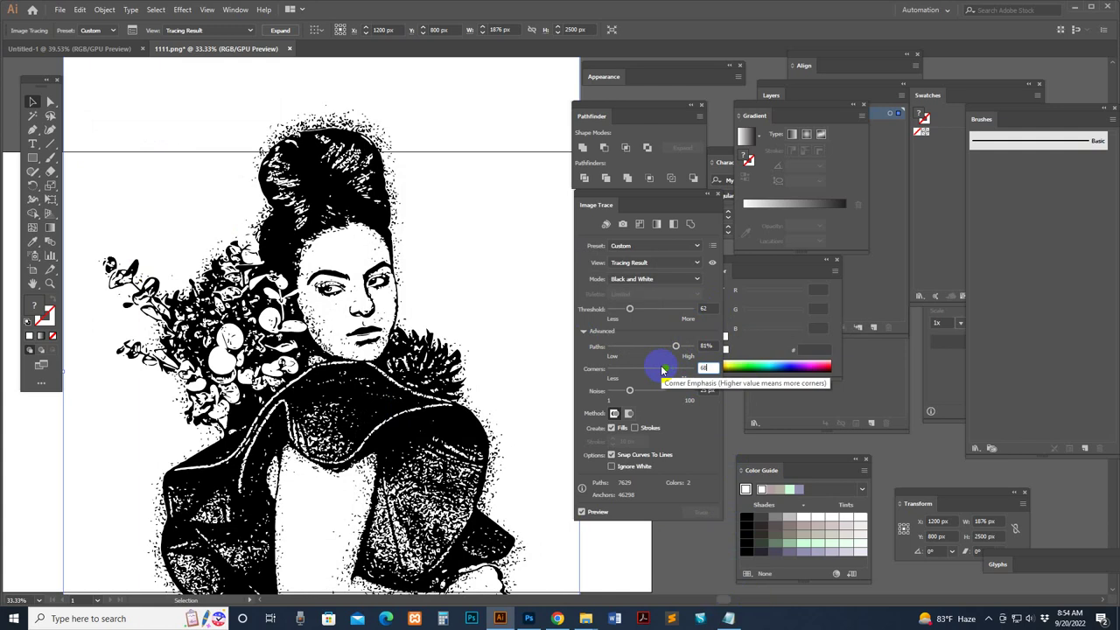
left_click(732, 619)
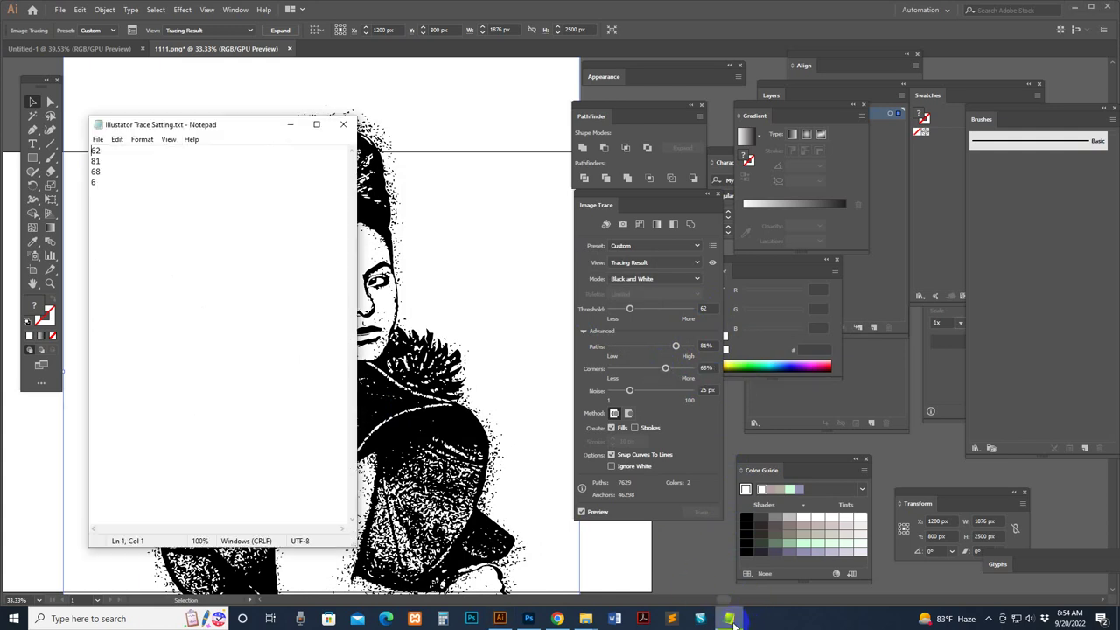
left_click(731, 619)
left_click(711, 391)
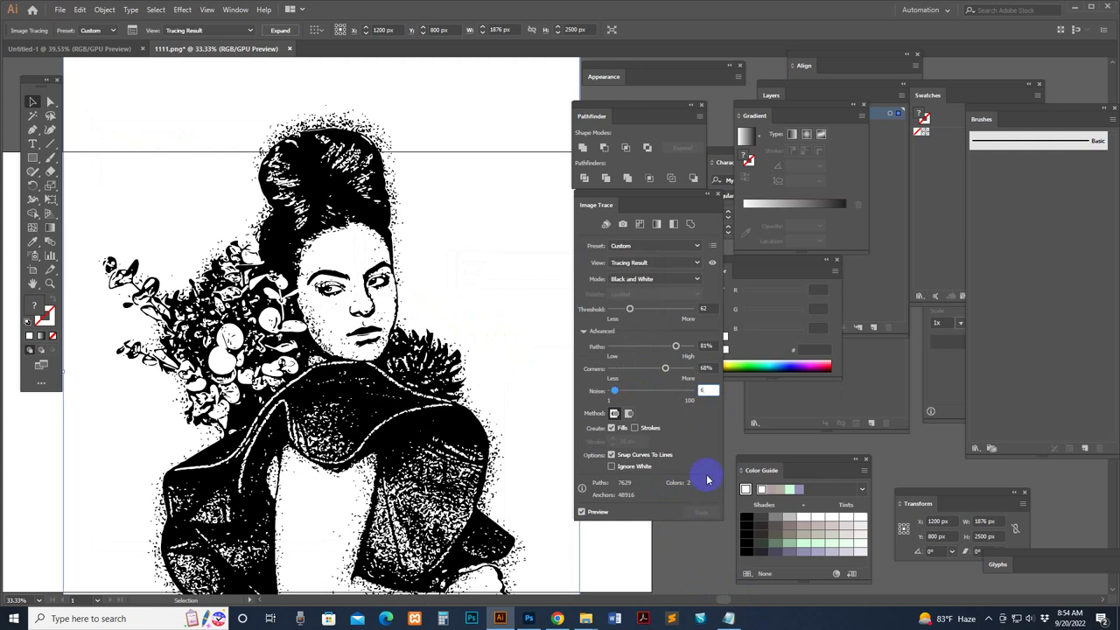
left_click(706, 479)
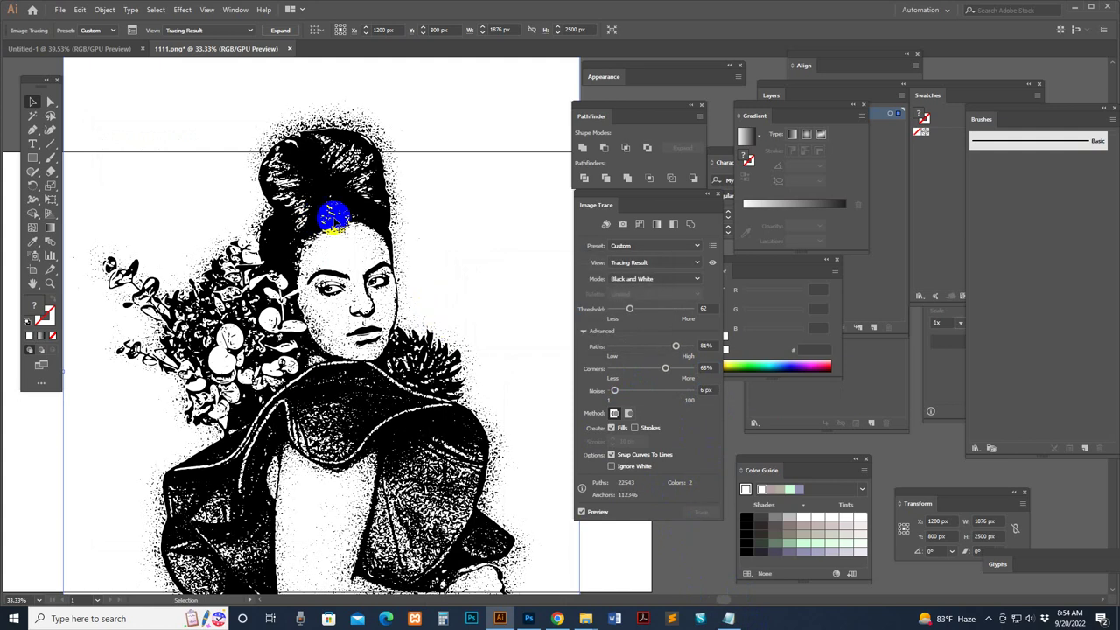
Fine-tune the portrait tracing by lowering Noise to 3 px and adjusting the Threshold to 69
left_click_drag(407, 265, 388, 338)
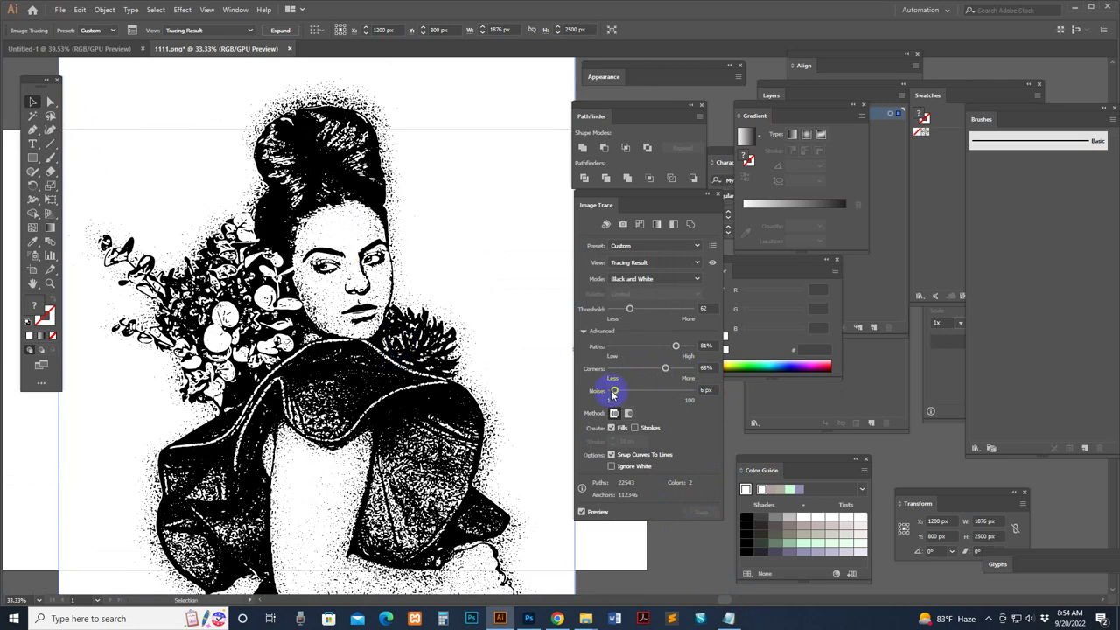
left_click_drag(615, 392, 613, 393)
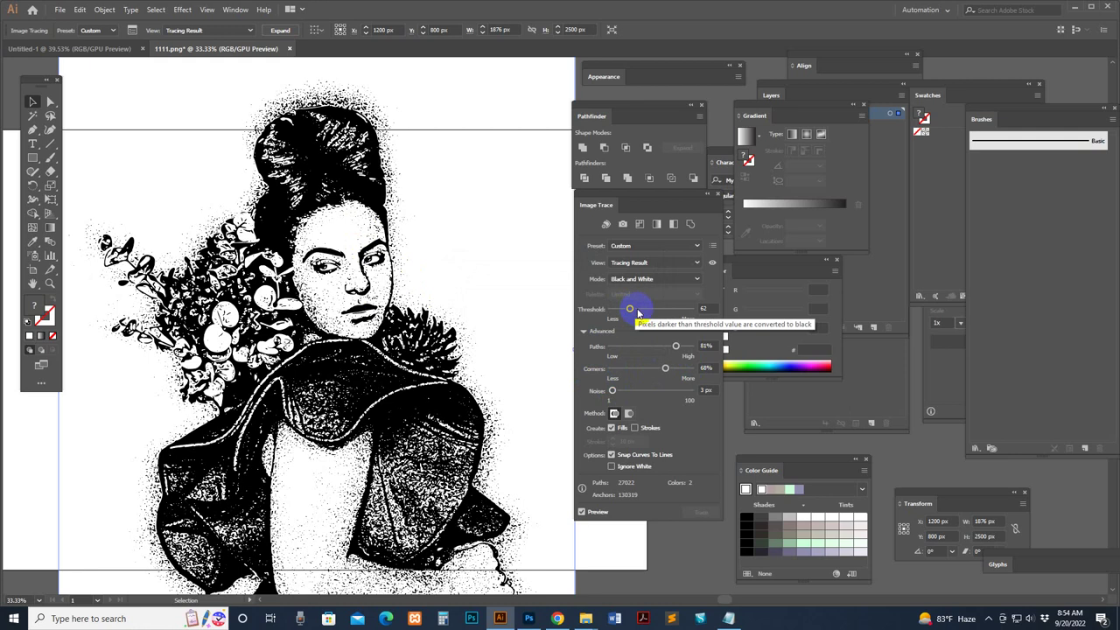
left_click(637, 311)
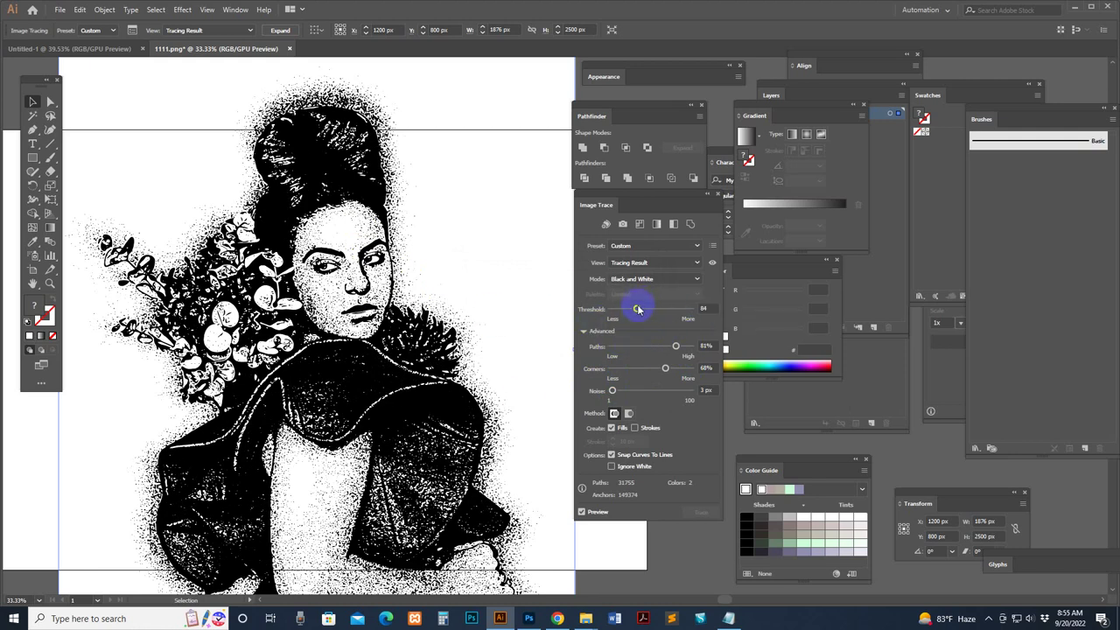
left_click(636, 309)
left_click_drag(632, 311, 635, 307)
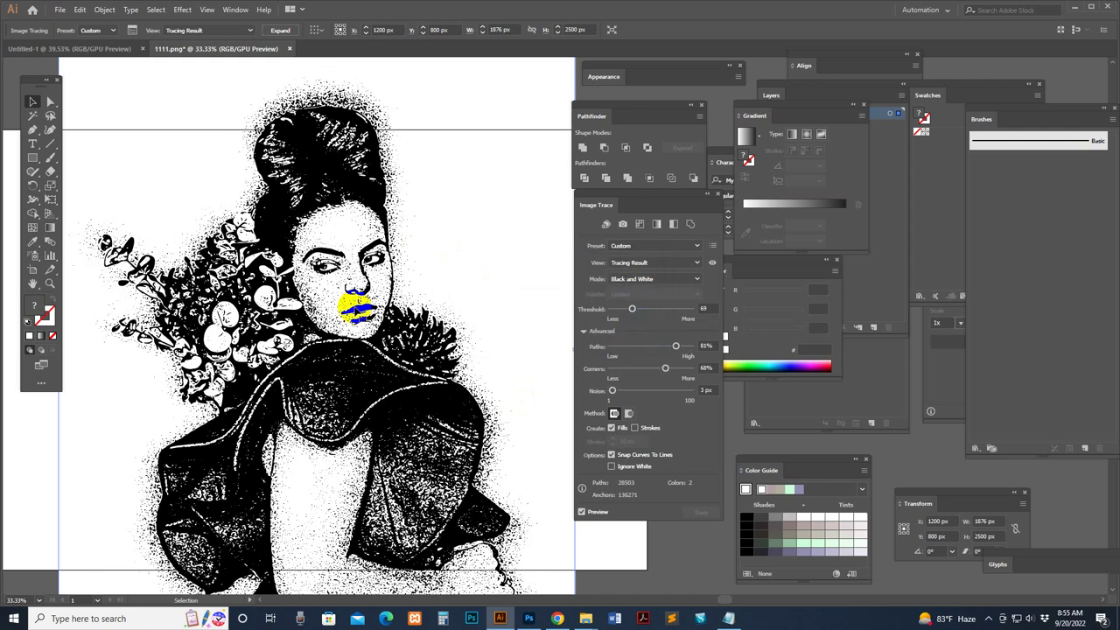
Expand the traced portrait into editable vector paths
left_click(280, 31)
left_click(347, 201)
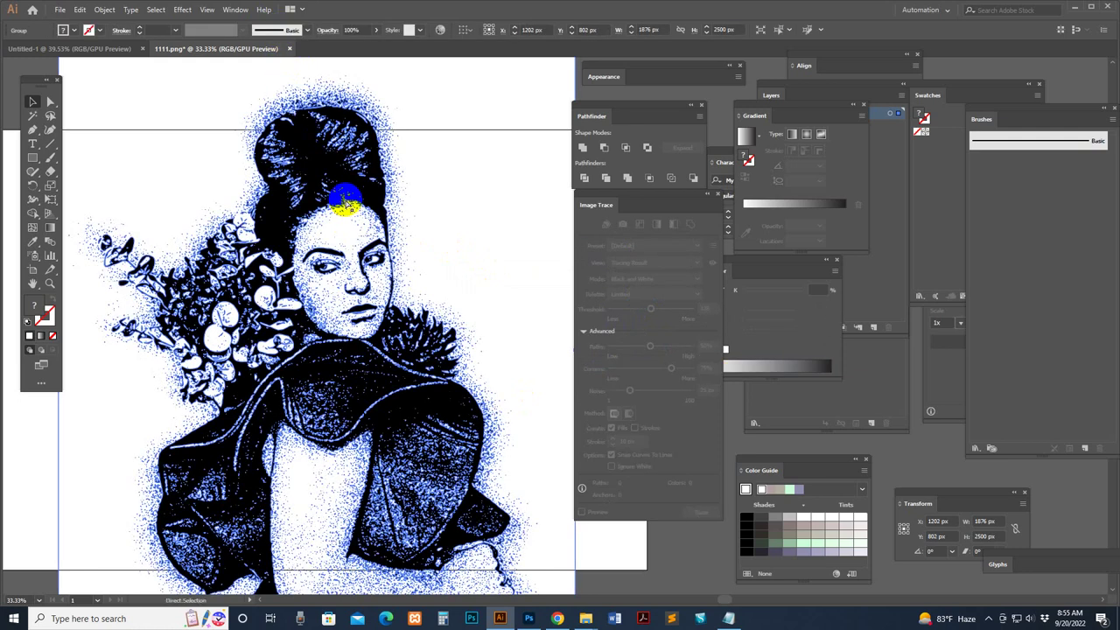
key("ctrl+minus")
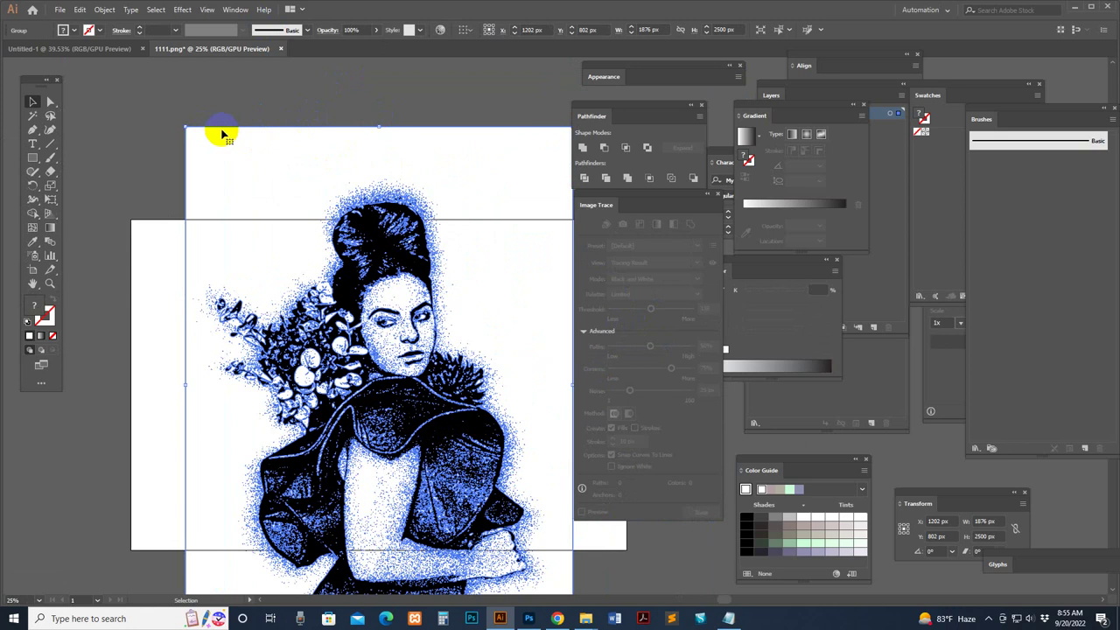
Select all white areas of the expanded portrait with the Magic Wand and delete them
left_click(31, 116)
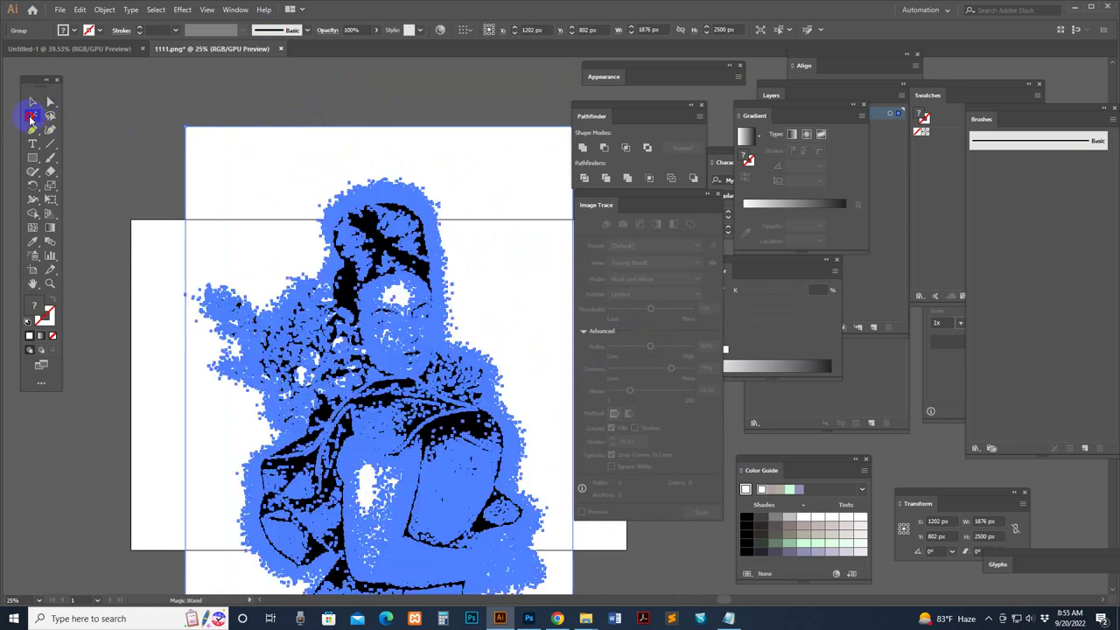
left_click(272, 149)
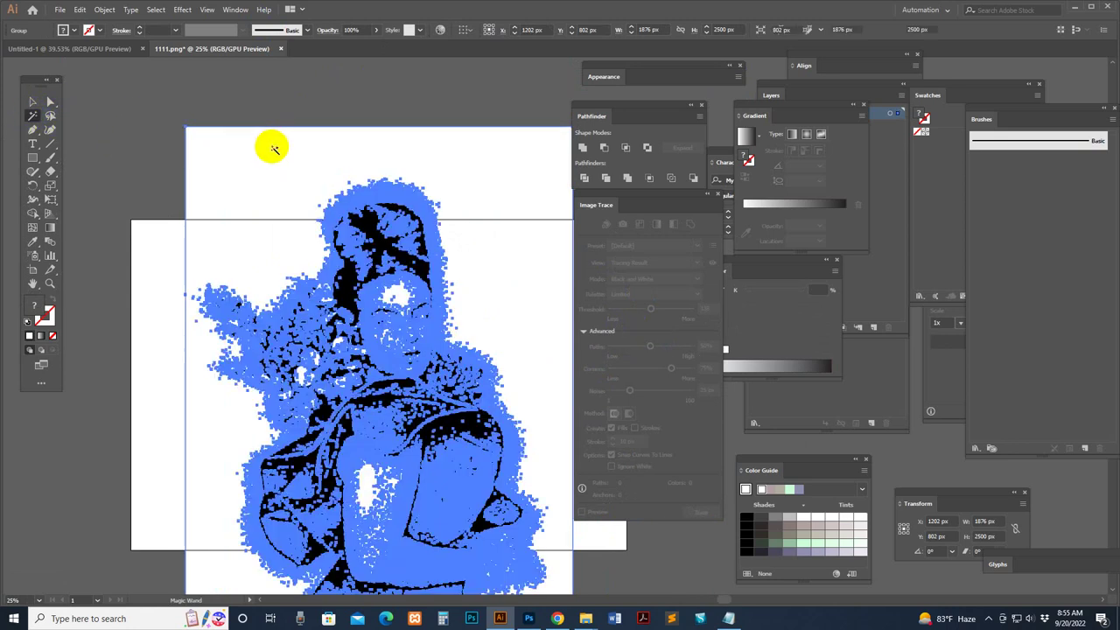
key("Delete")
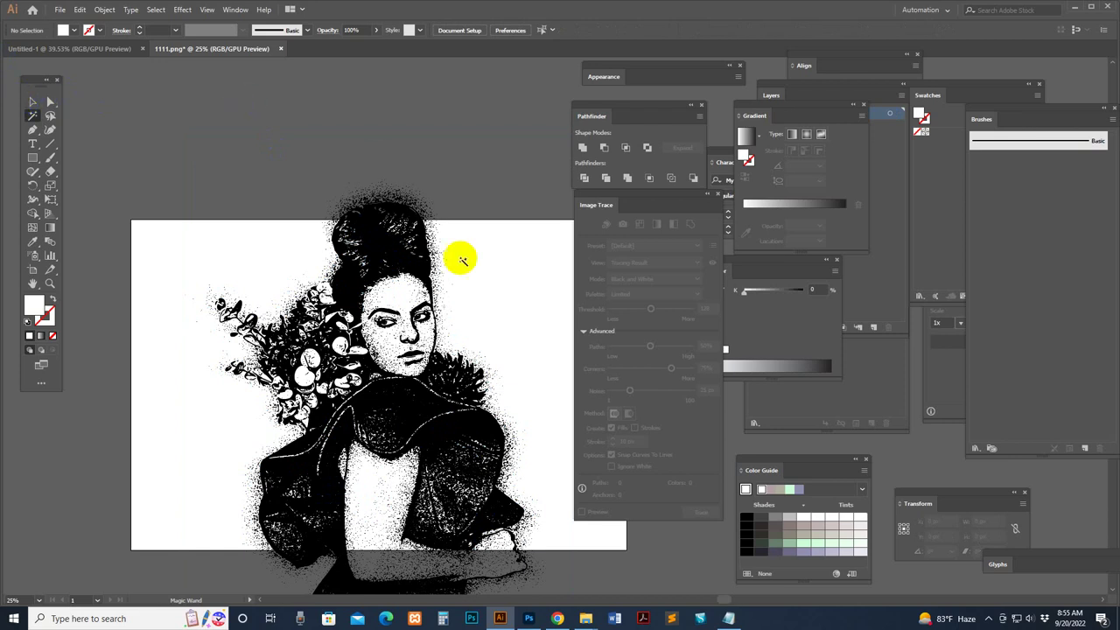
Move the black portrait artwork upward and enlarge it to about 4965 x 6368 px, then deselect it
left_click(385, 265)
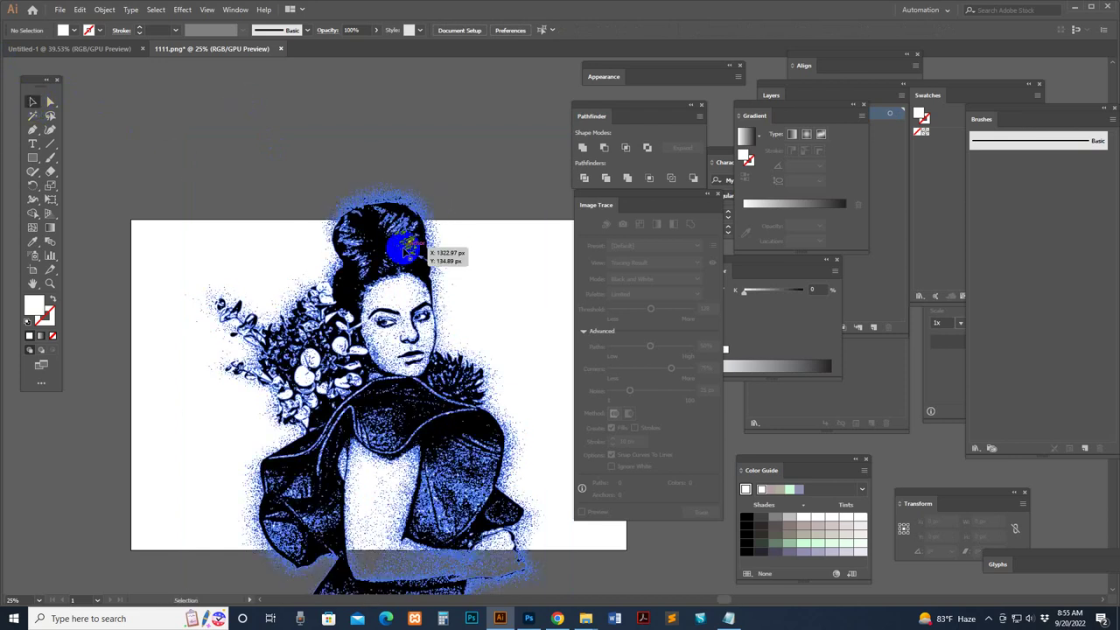
left_click_drag(385, 264, 385, 151)
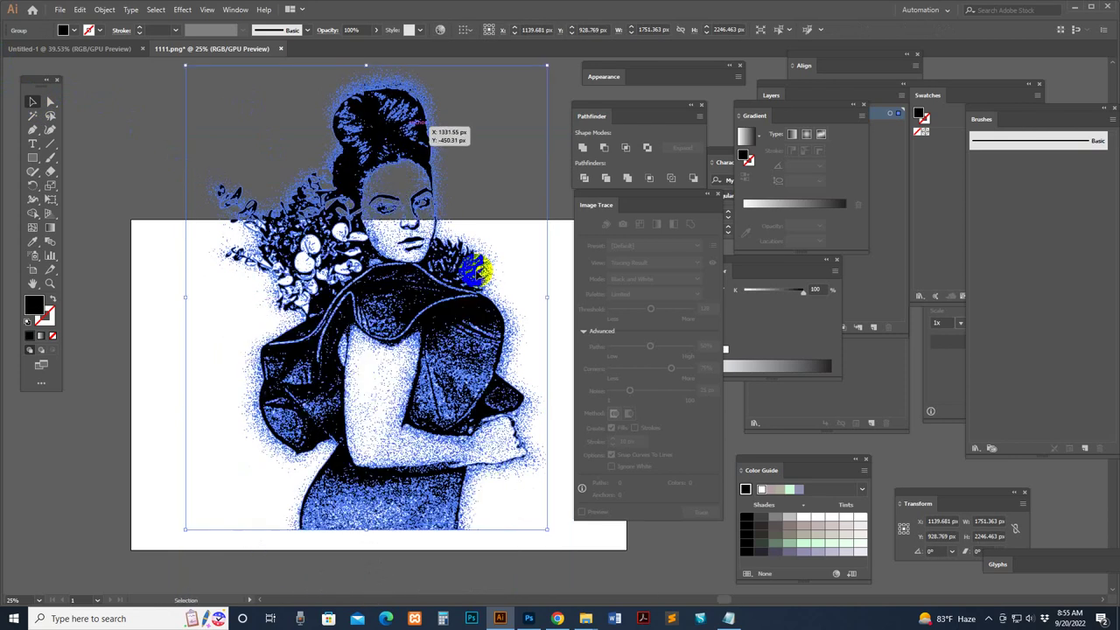
key("ctrl+minus")
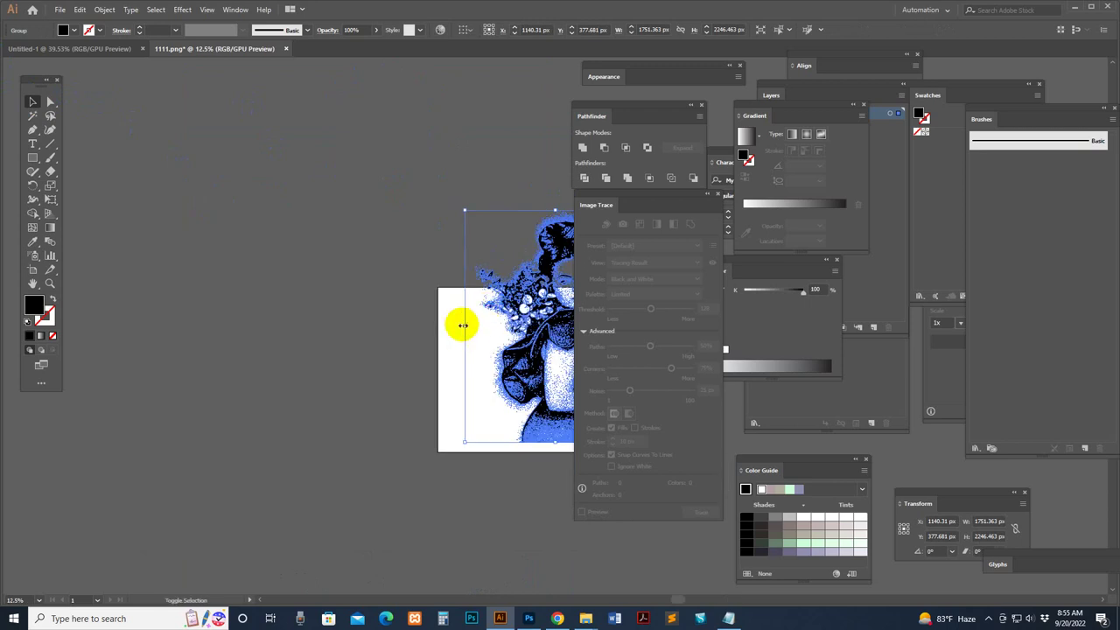
left_click_drag(463, 325, 105, 232)
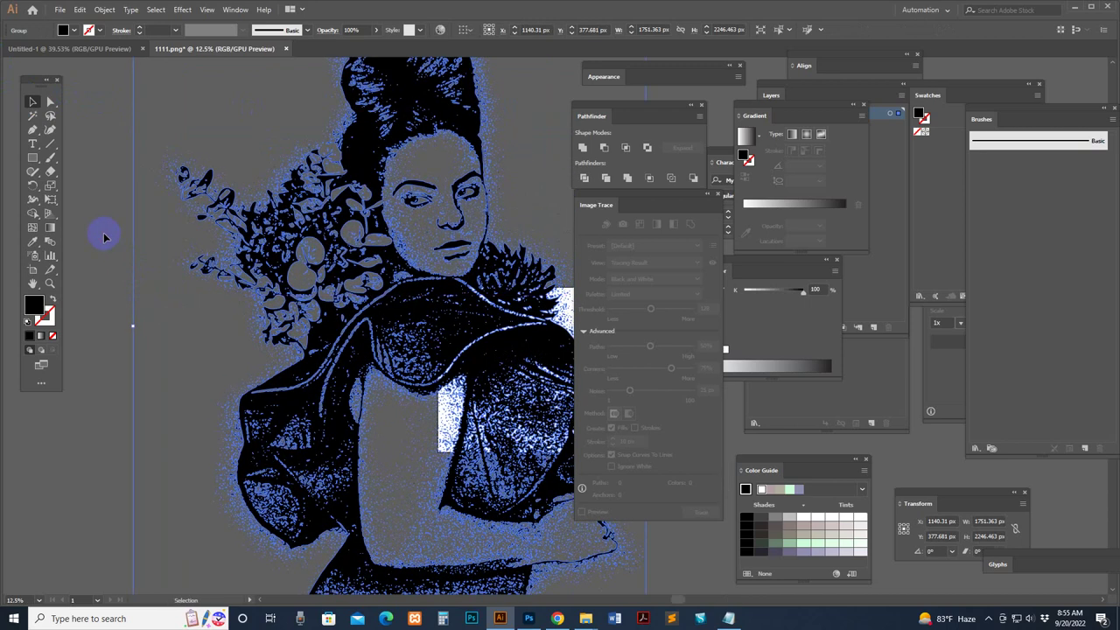
left_click(110, 233)
Set the whole black portrait's fill color to dark blue 091DB2, then deselect it
scroll(109, 234, "up", 2, "alt")
scroll(109, 235, "down", 2, "alt")
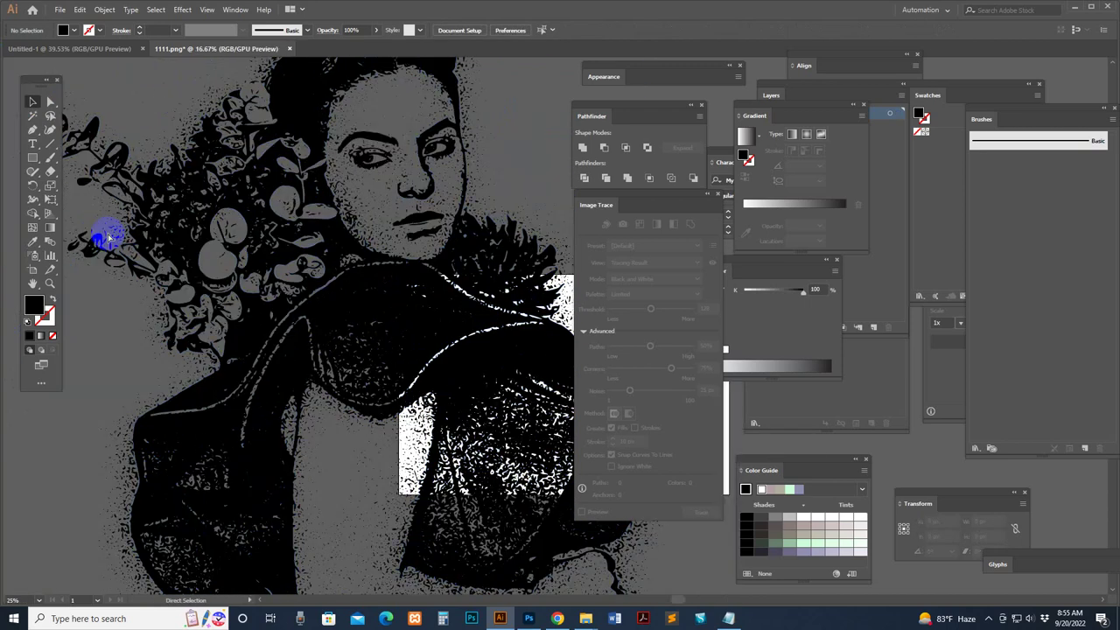
left_click(370, 305)
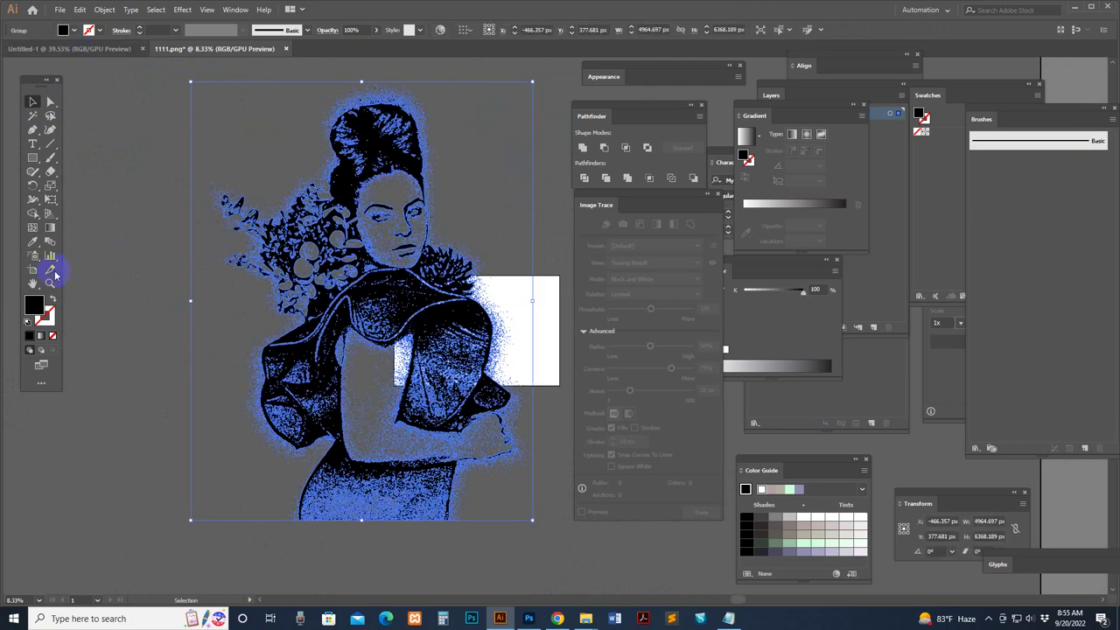
double_click(35, 304)
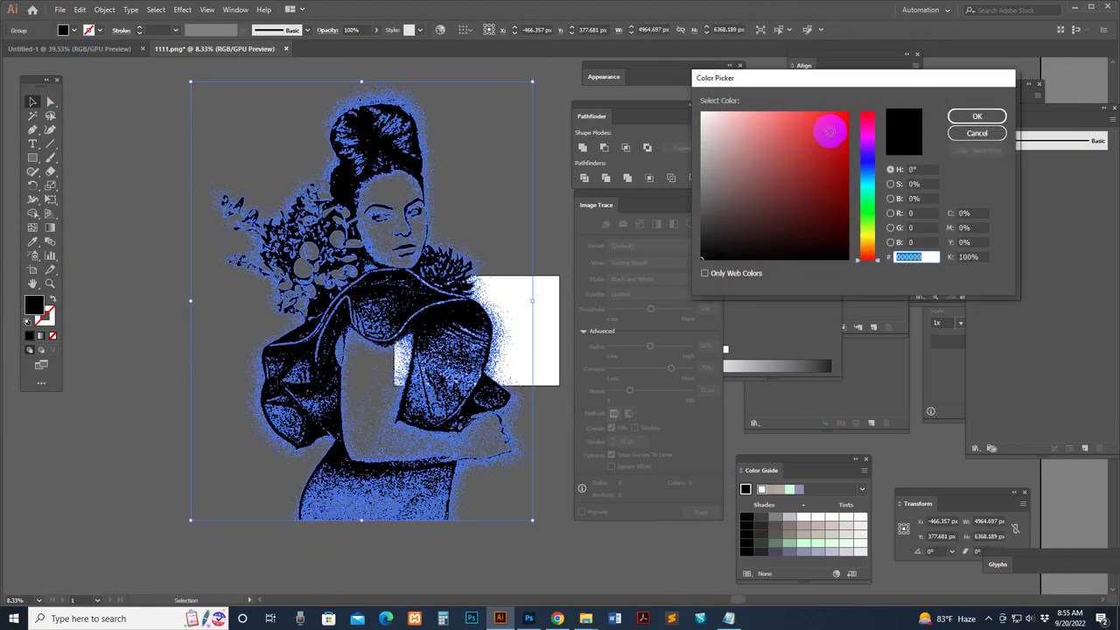
left_click(865, 164)
left_click(841, 156)
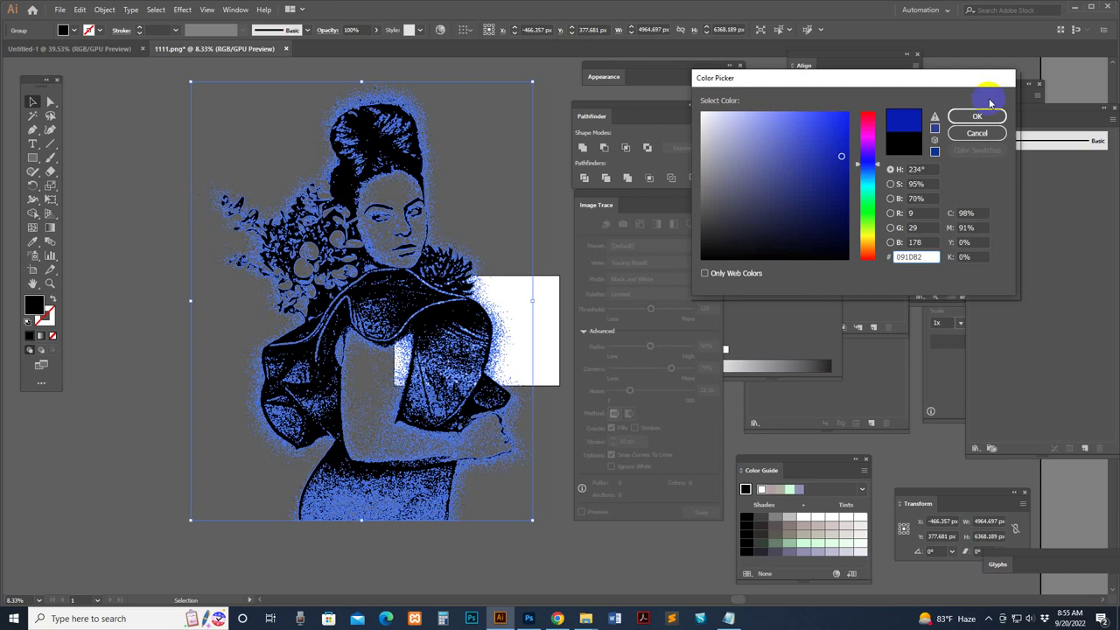
key("Return")
left_click(219, 224)
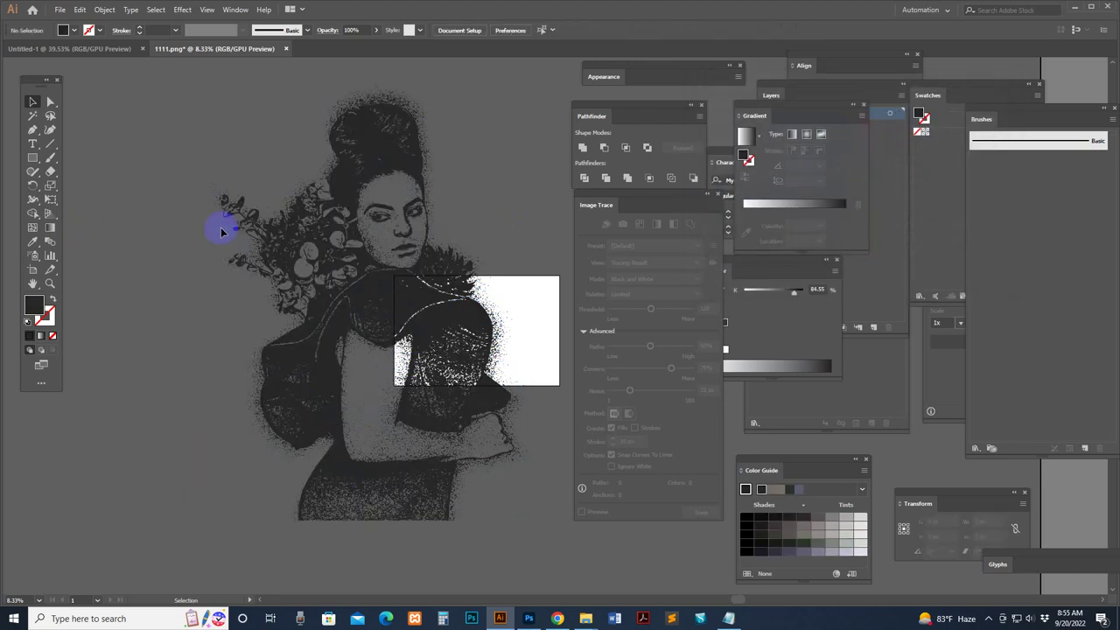
Change the portrait artwork's fill color to the fully saturated blue-violet 4400FF
left_click(388, 150)
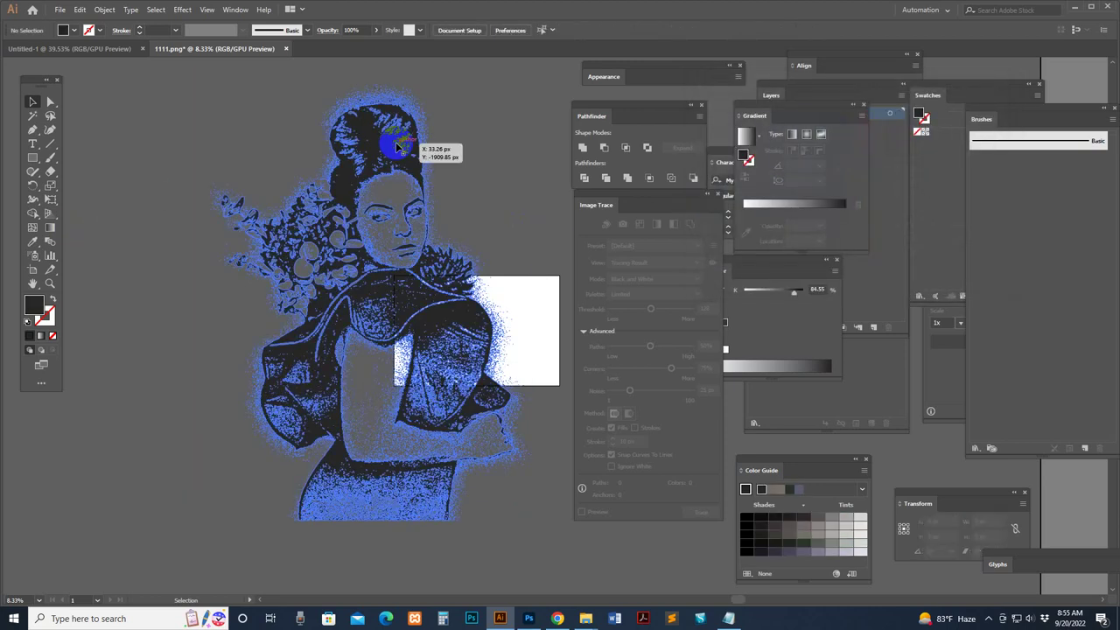
double_click(32, 307)
left_click(846, 113)
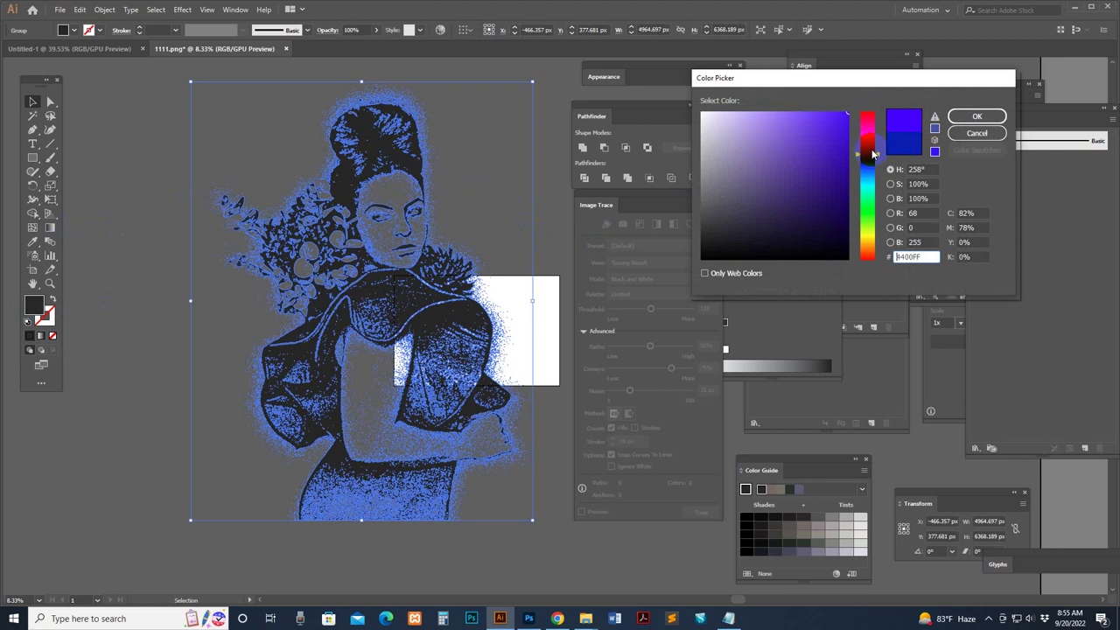
key("Return")
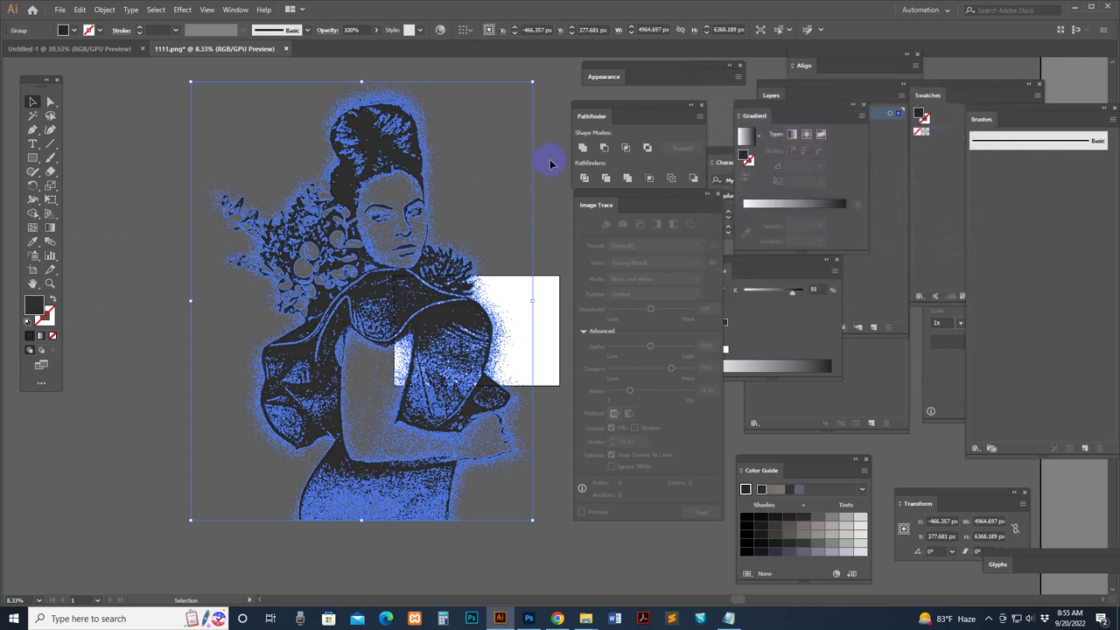
Reselect the portrait and scale it down proportionally to about 2623 x 3364 px
left_click(550, 163)
left_click(375, 157)
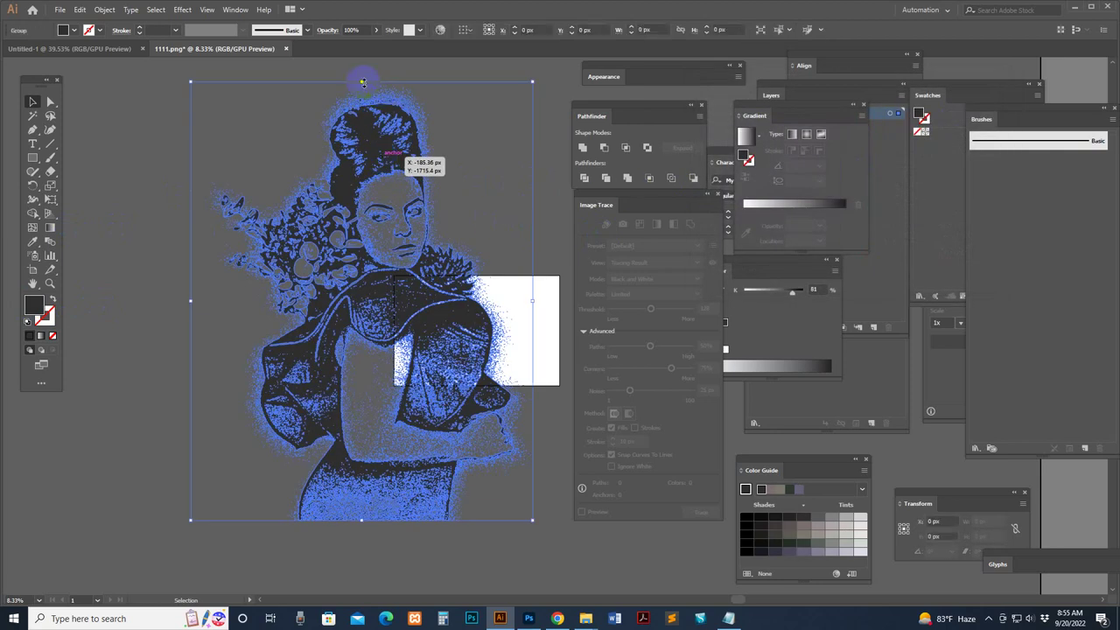
left_click_drag(362, 83, 362, 289)
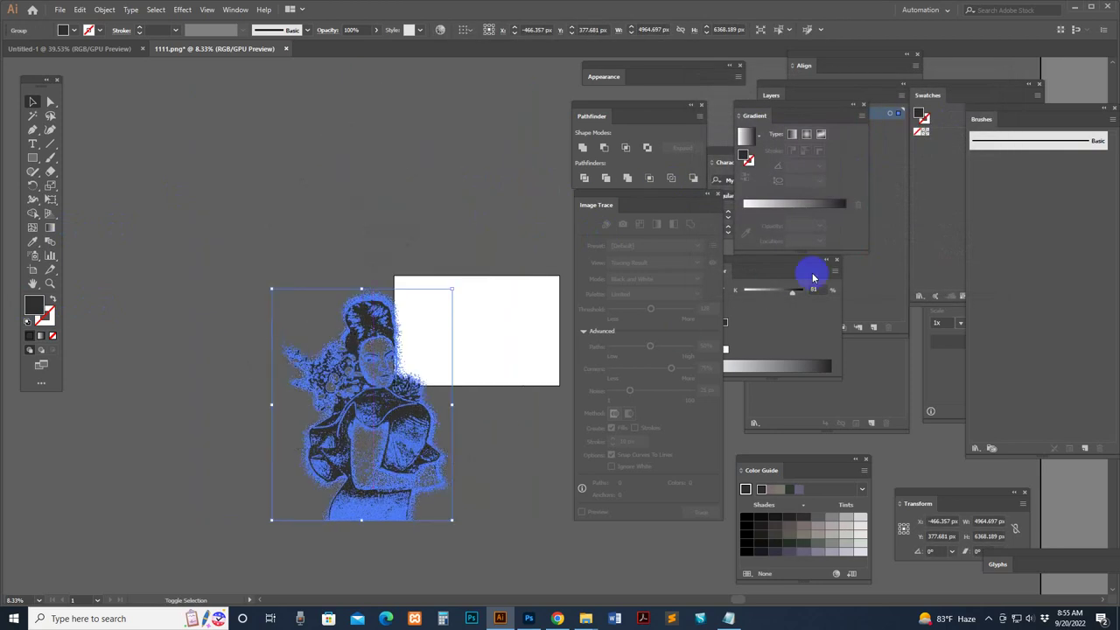
Switch the color sliders to RGB and raise red to 255 for a magenta FF00FF fill, then deselect the portrait
left_click(834, 270)
left_click(890, 308)
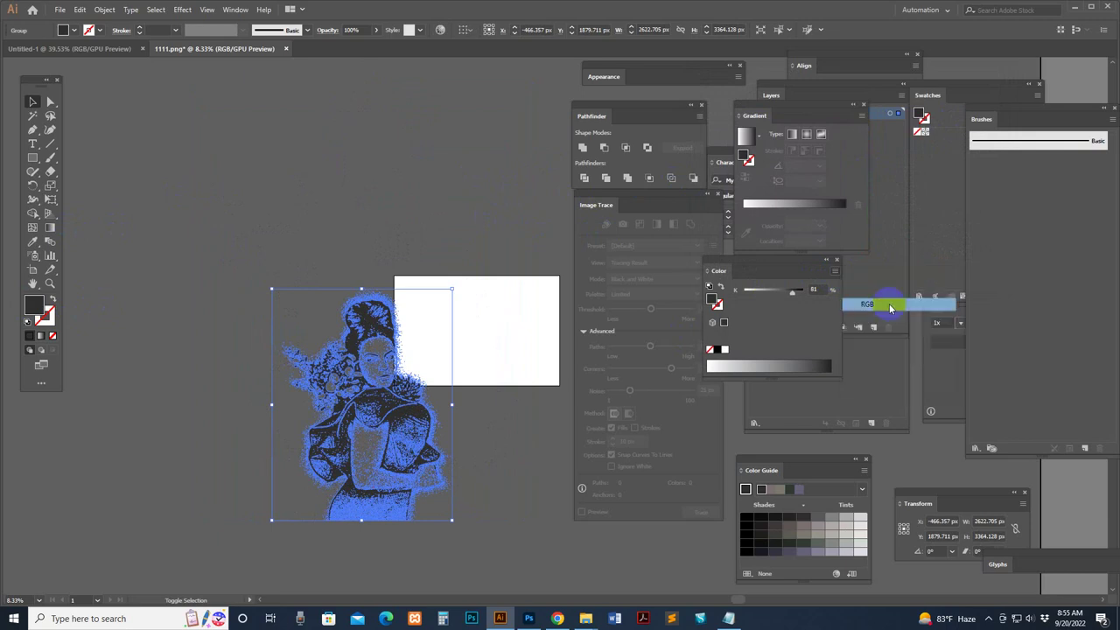
left_click_drag(770, 289, 803, 290)
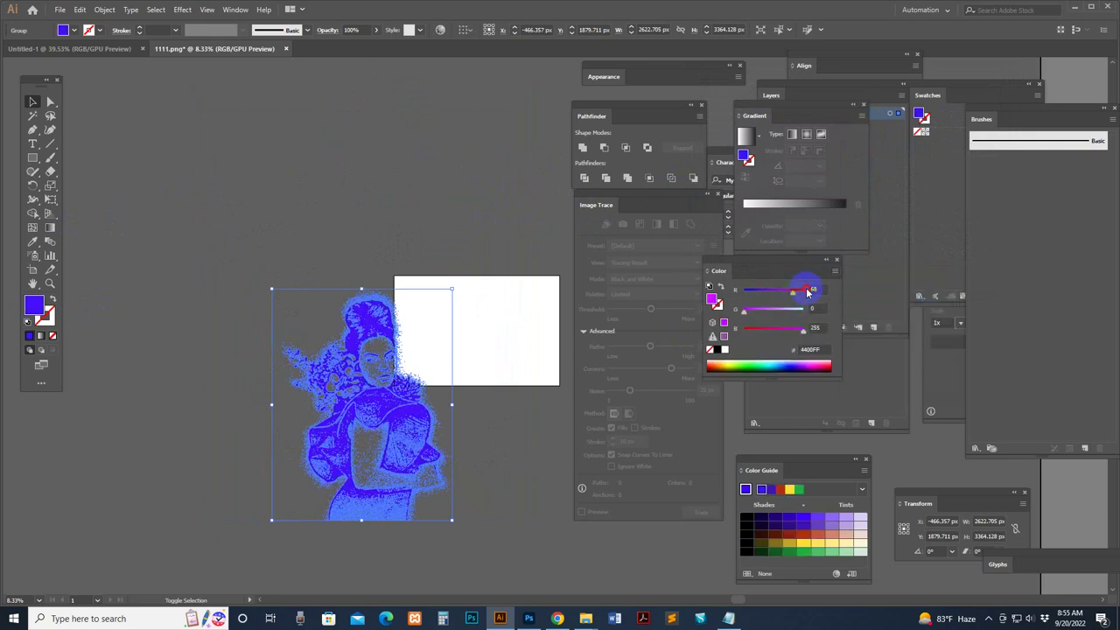
left_click(408, 200)
Move the magenta portrait up over the white artboard and deselect it
left_click_drag(414, 411, 500, 348)
left_click(468, 166)
key("ctrl+equal")
key("ctrl+equal")
key("ctrl+equal")
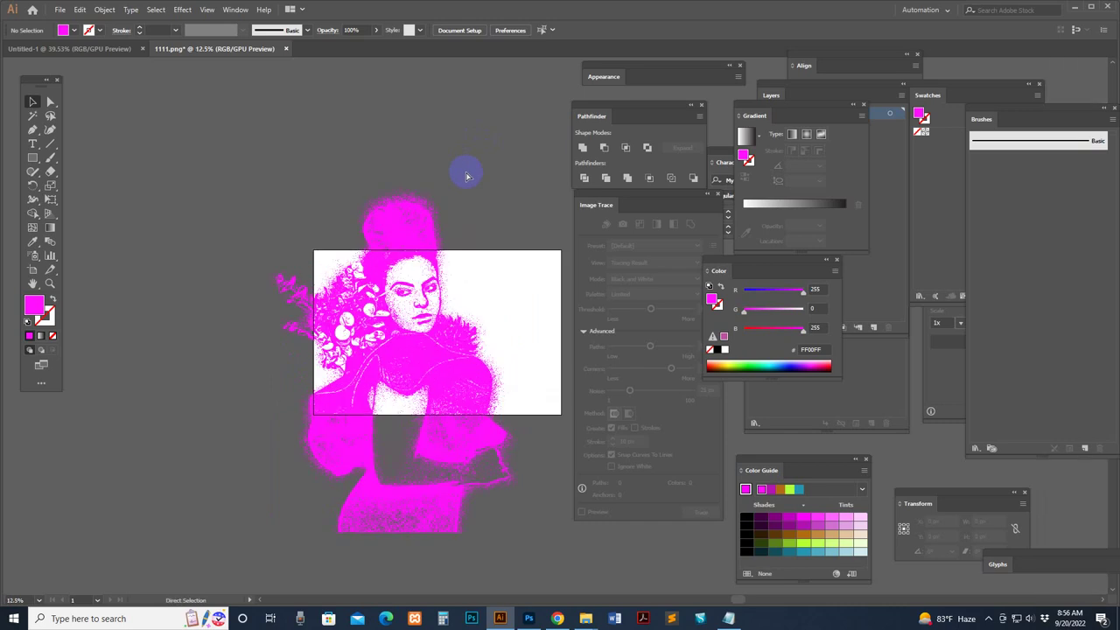
Shrink the portrait proportionally to about 1080 x 1386 px and move it down so it fits inside the artboard
mouse_move(251, 155)
left_mouse_down()
mouse_move(292, 155)
mouse_move(380, 187)
mouse_move(399, 163)
mouse_move(341, 409)
mouse_move(370, 467)
mouse_move(358, 268)
mouse_move(388, 348)
mouse_move(393, 318)
left_mouse_up()
scroll(397, 289, "down", 2)
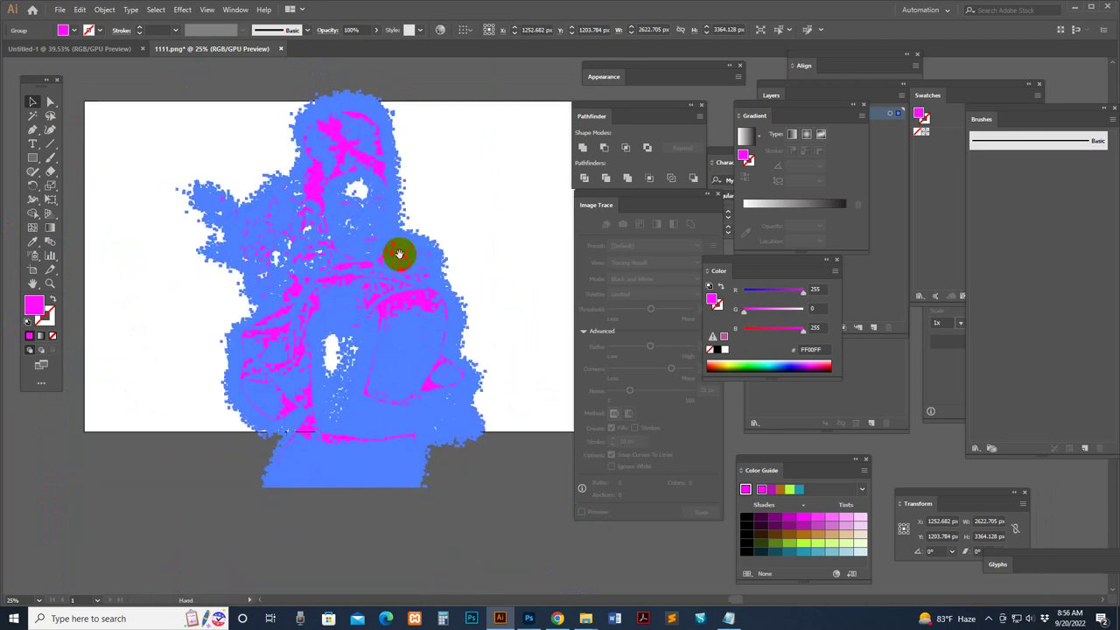
left_click_drag(331, 488, 332, 376)
left_click(409, 280)
mouse_move(408, 279)
left_mouse_down()
mouse_move(406, 313)
mouse_move(426, 319)
left_mouse_up()
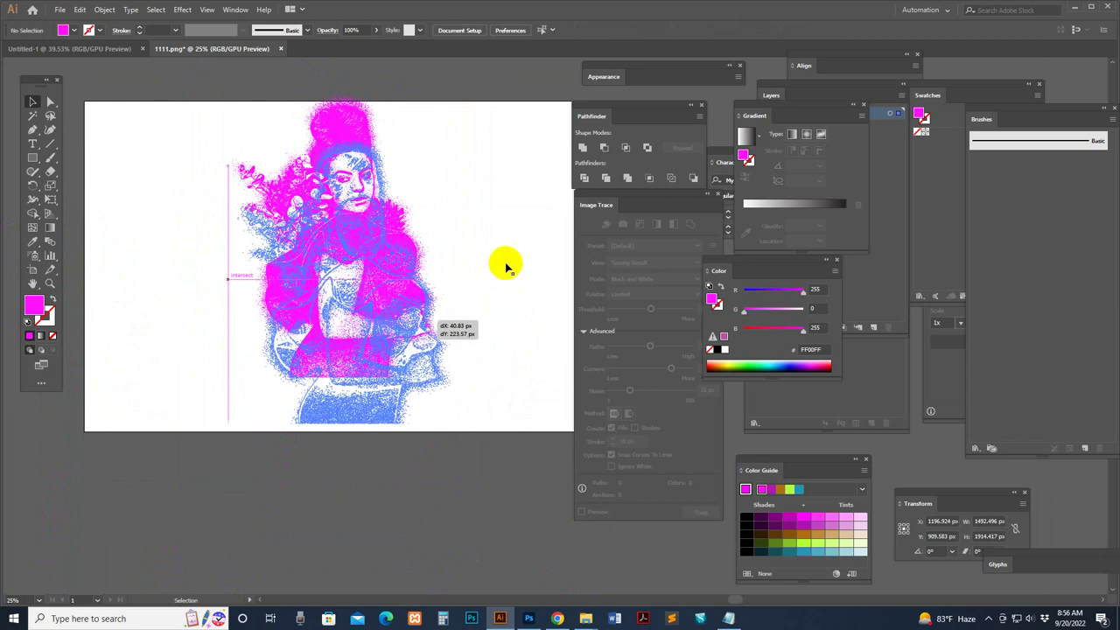
Lower the portrait fill's red value to 22 for a bright blue 1600FF, then deselect it and inspect the artwork up close
left_click_drag(803, 291, 748, 291)
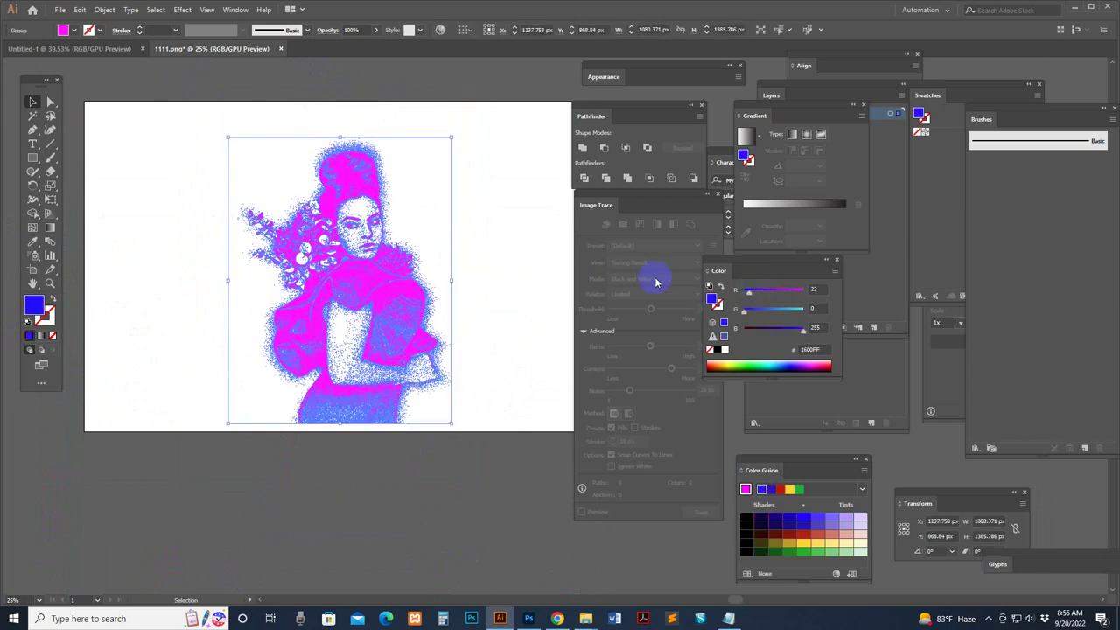
left_click(537, 242)
scroll(543, 244, "up", 2)
scroll(412, 333, "up", 1)
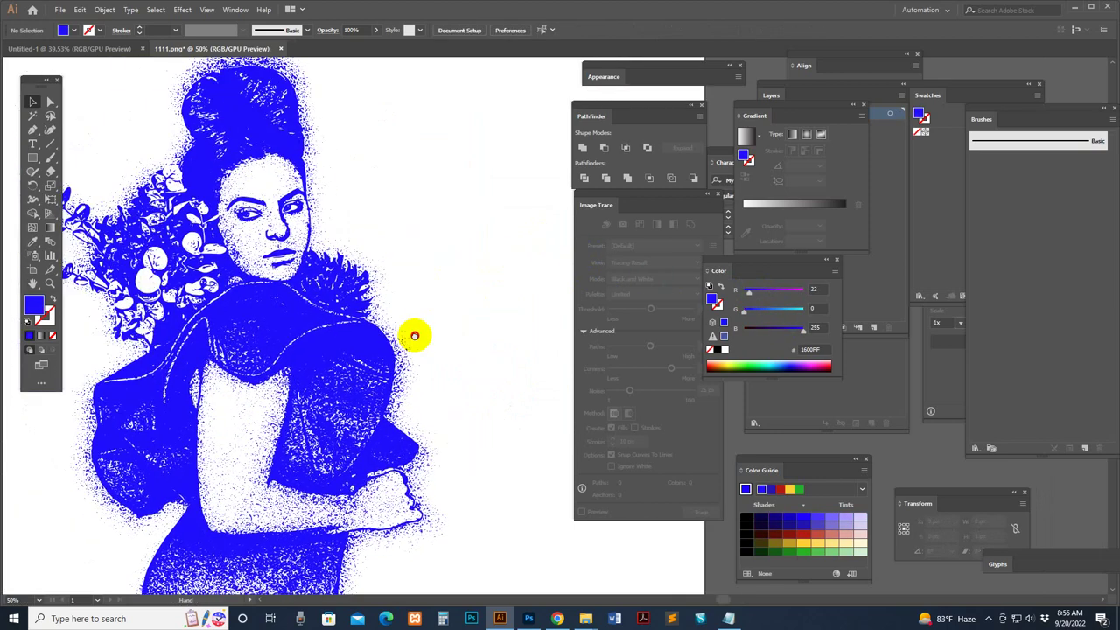
left_click_drag(412, 332, 496, 304)
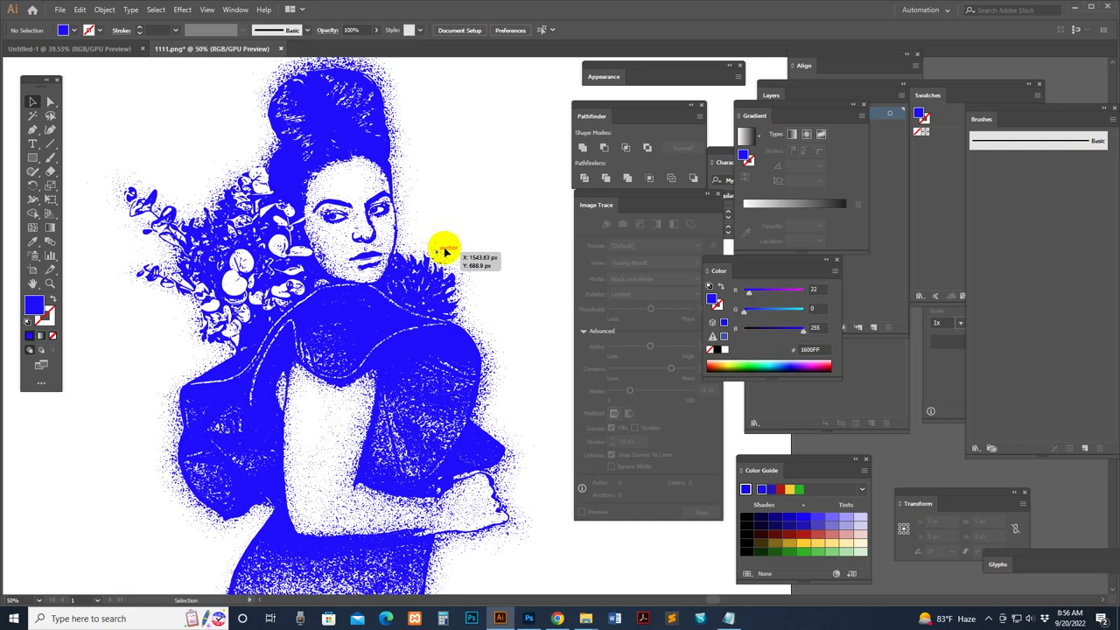